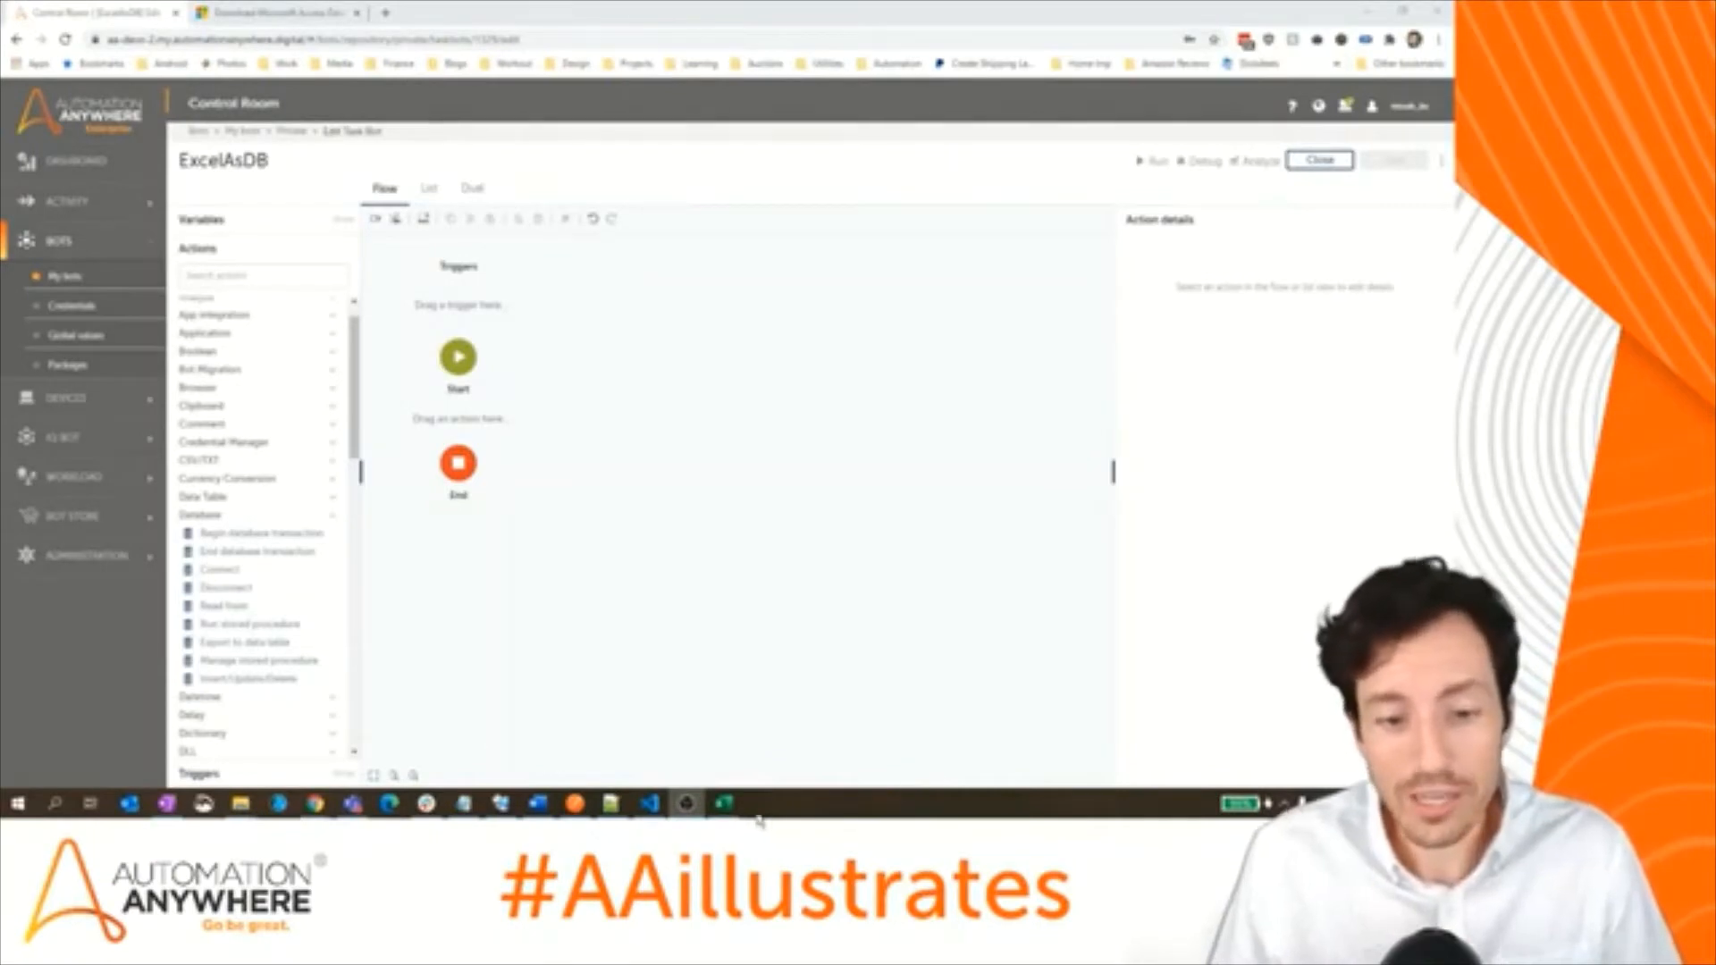
- Review the zip code records in the ZipSample workbook in Excel and the browser's Microsoft Access Database Engine 2010 Redistributable download page
left_click(726, 803)
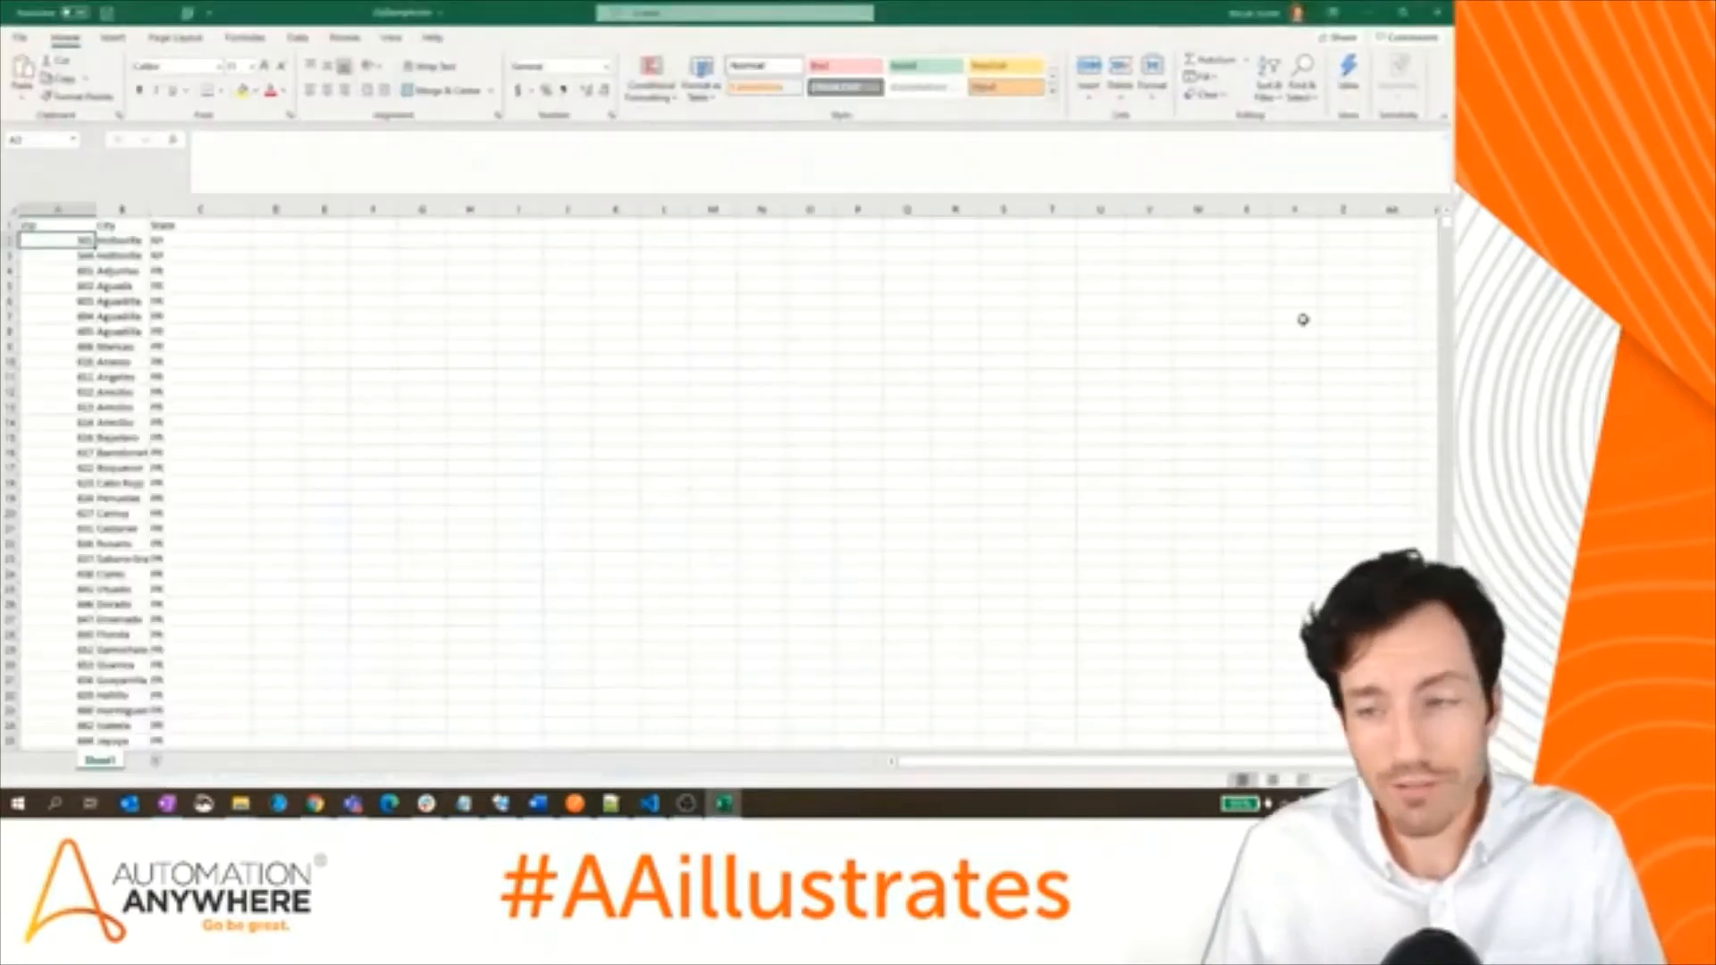
left_click_drag(1449, 230, 1446, 494)
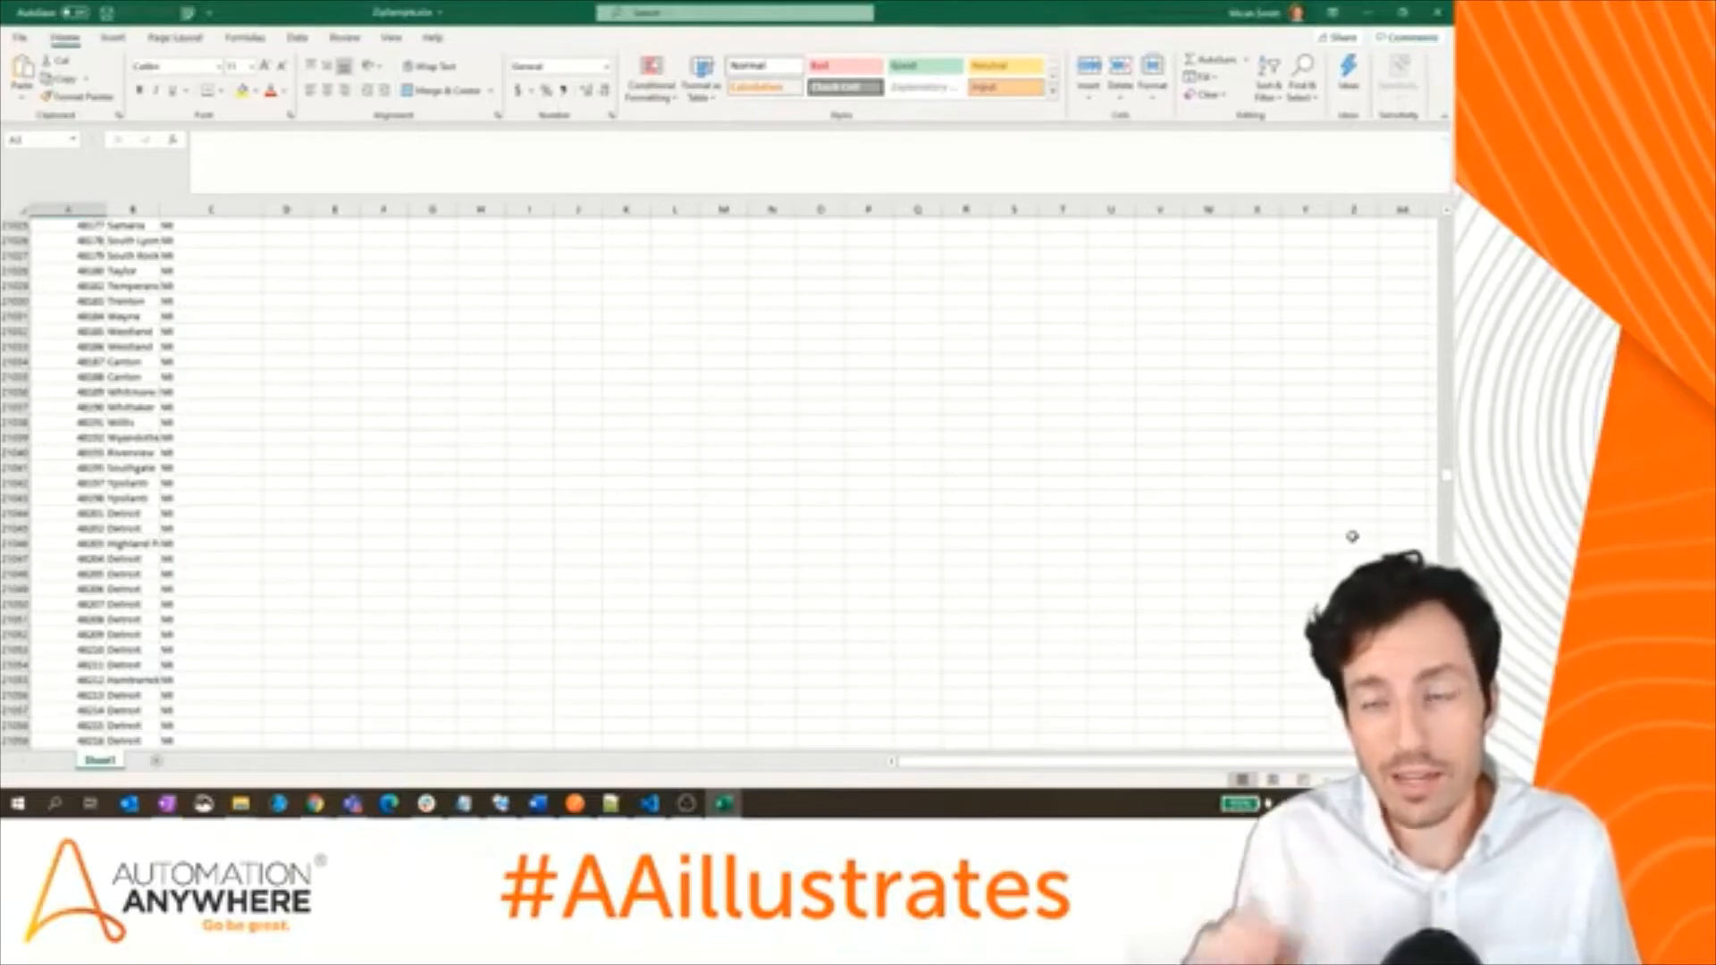
left_click(1371, 20)
left_click(299, 15)
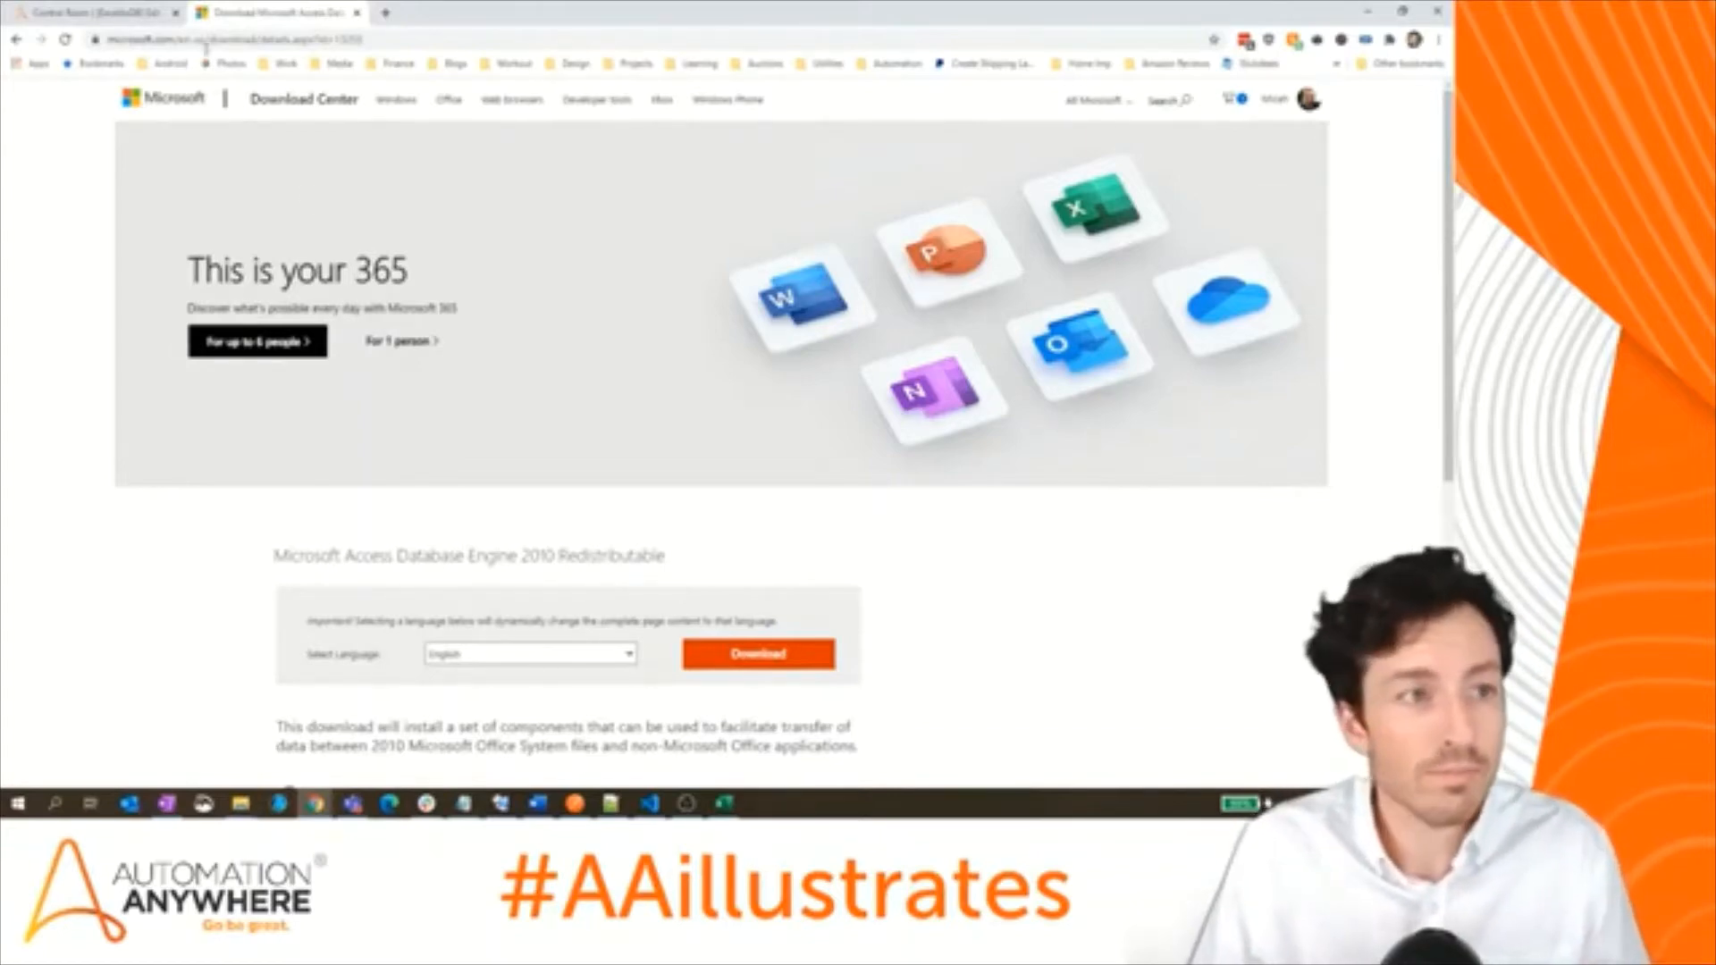
- Return to the ExcelAsDB bot and add a Database: Connect action after Start with connection mode Default
left_click(150, 16)
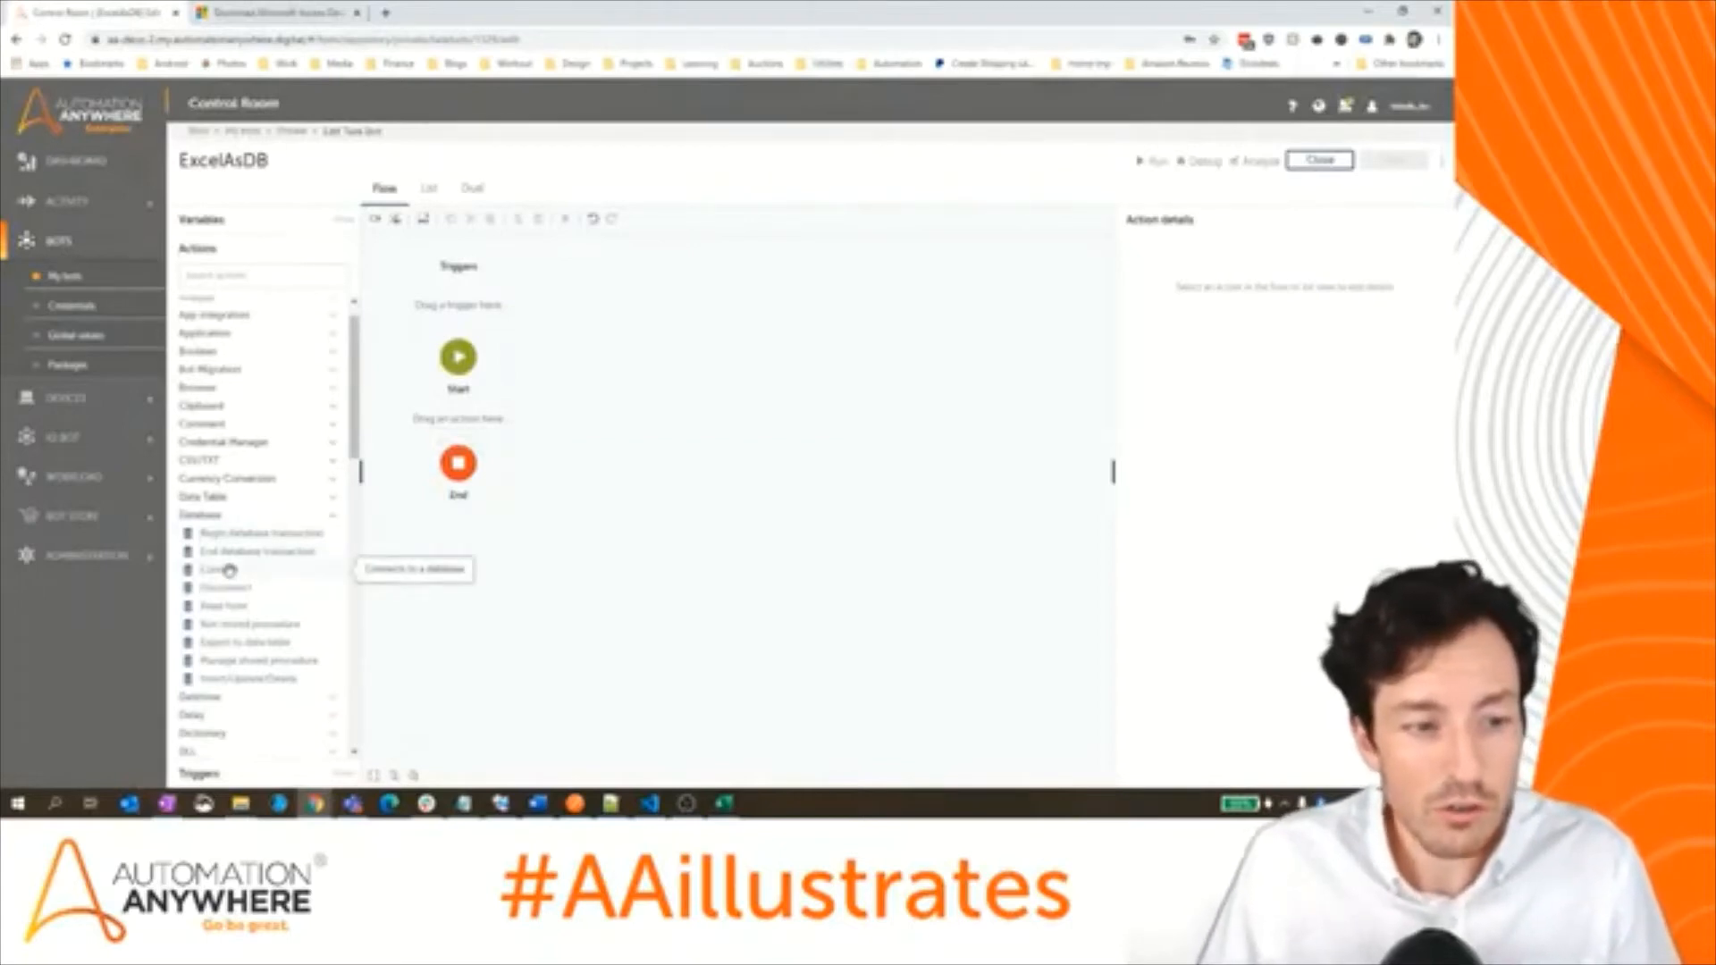
left_click_drag(230, 570, 471, 435)
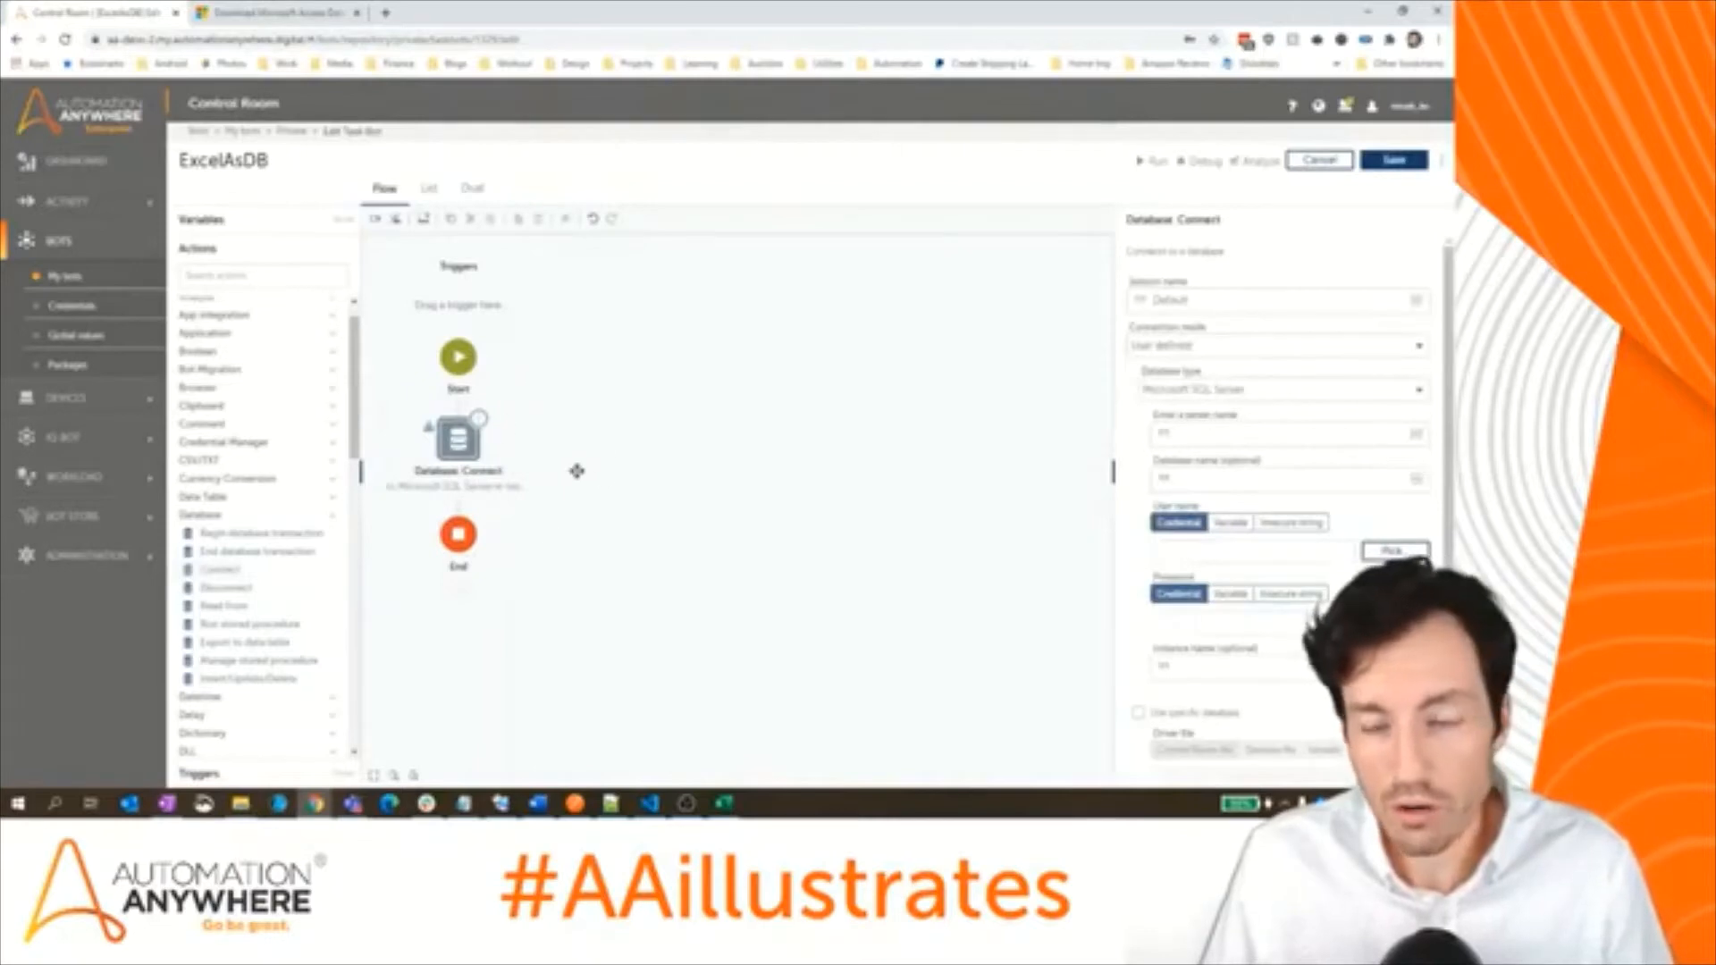
left_click(1208, 350)
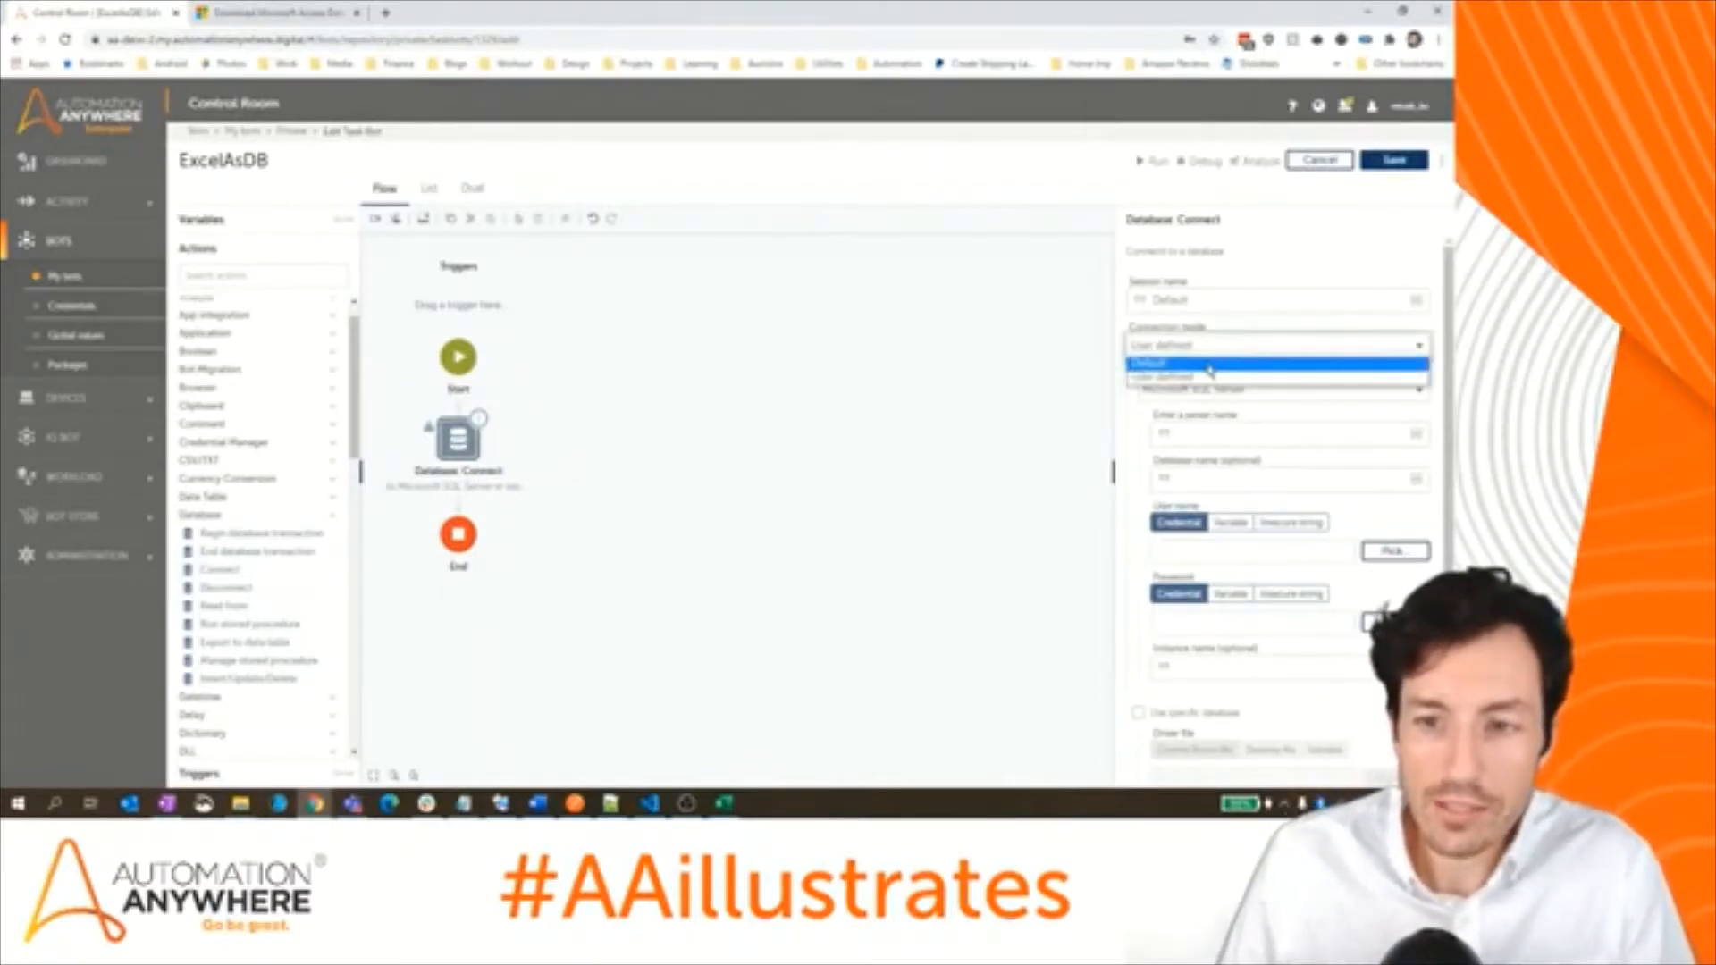
left_click(1210, 370)
left_click(1208, 385)
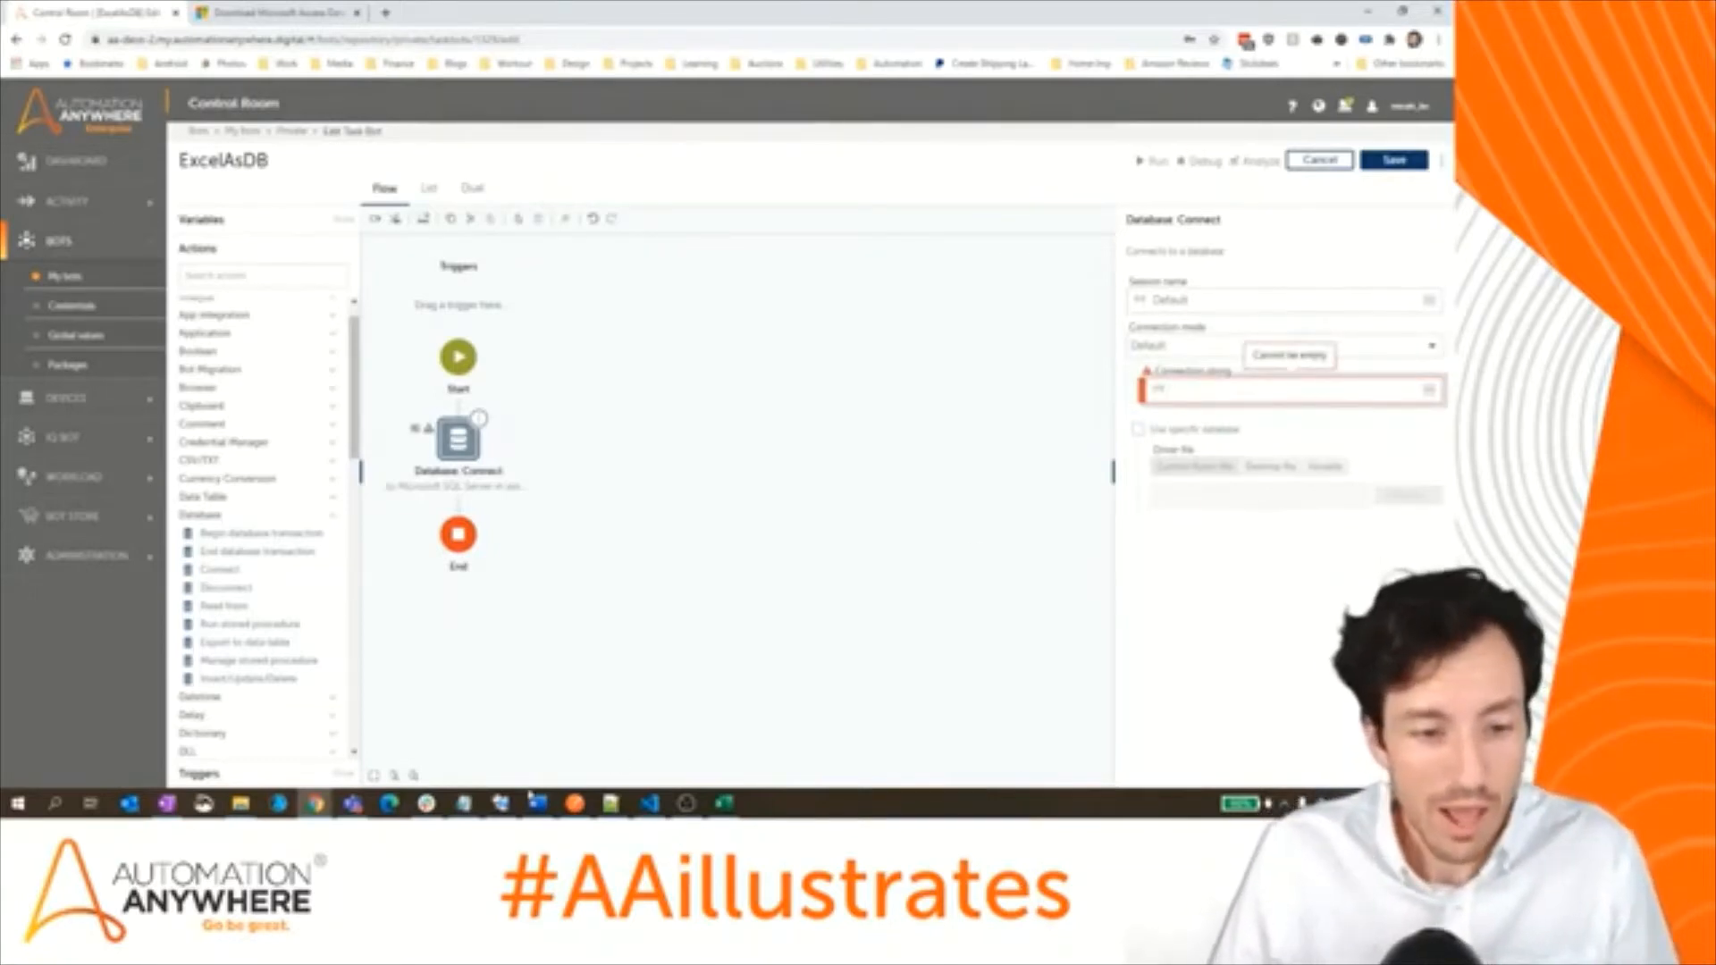
- Copy the complete Microsoft.ACE.OLEDB.12.0 connection string for C:\temp\LargeExcelTest\ZipSample.xlsx from Notepad into the Connect action's connection string
left_click(468, 805)
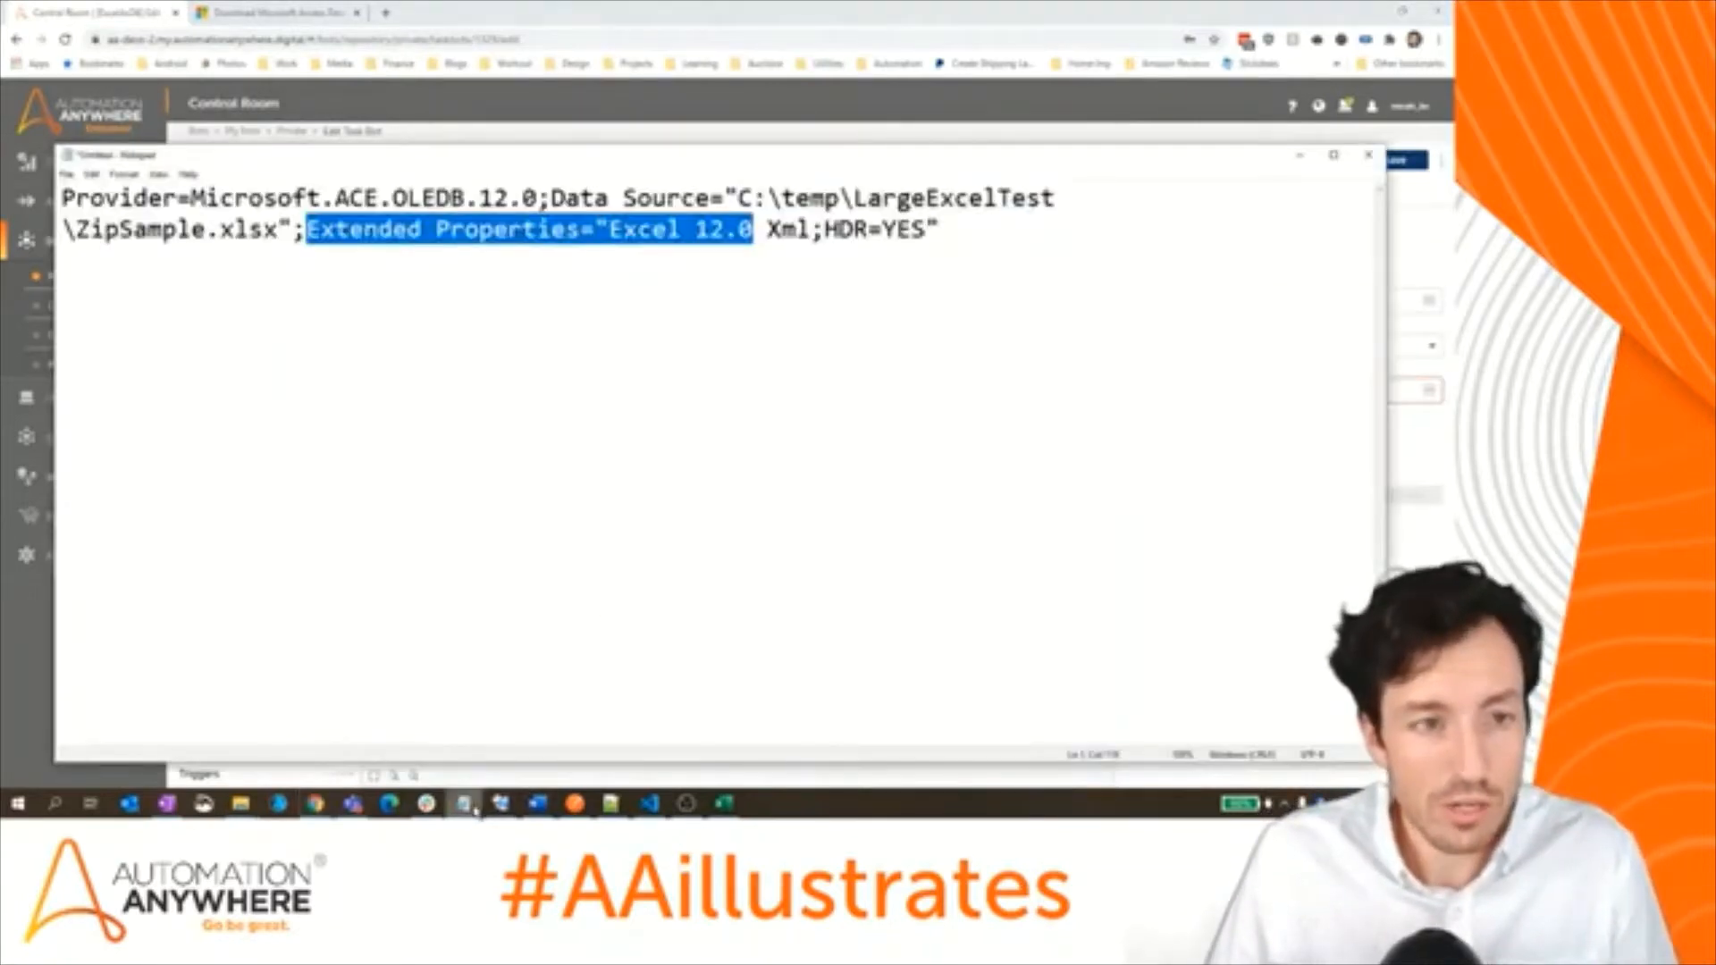
left_click(1019, 254)
left_click_drag(940, 230, 35, 204)
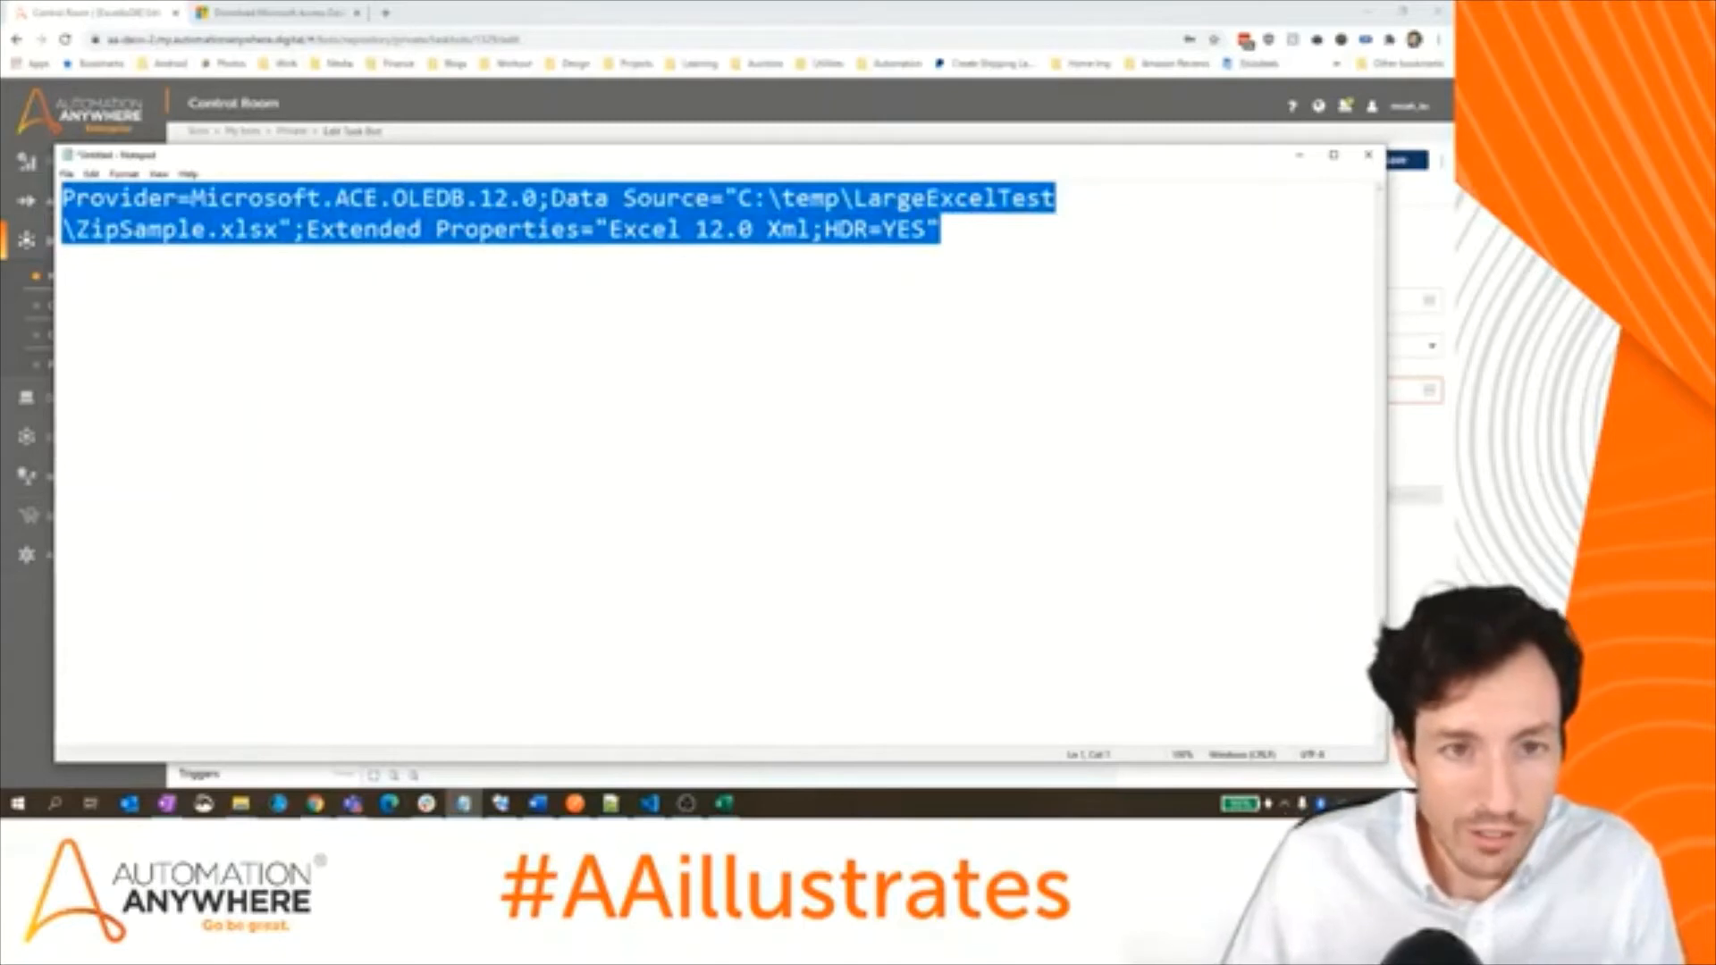
left_click(561, 196)
left_click_drag(549, 197, 292, 230)
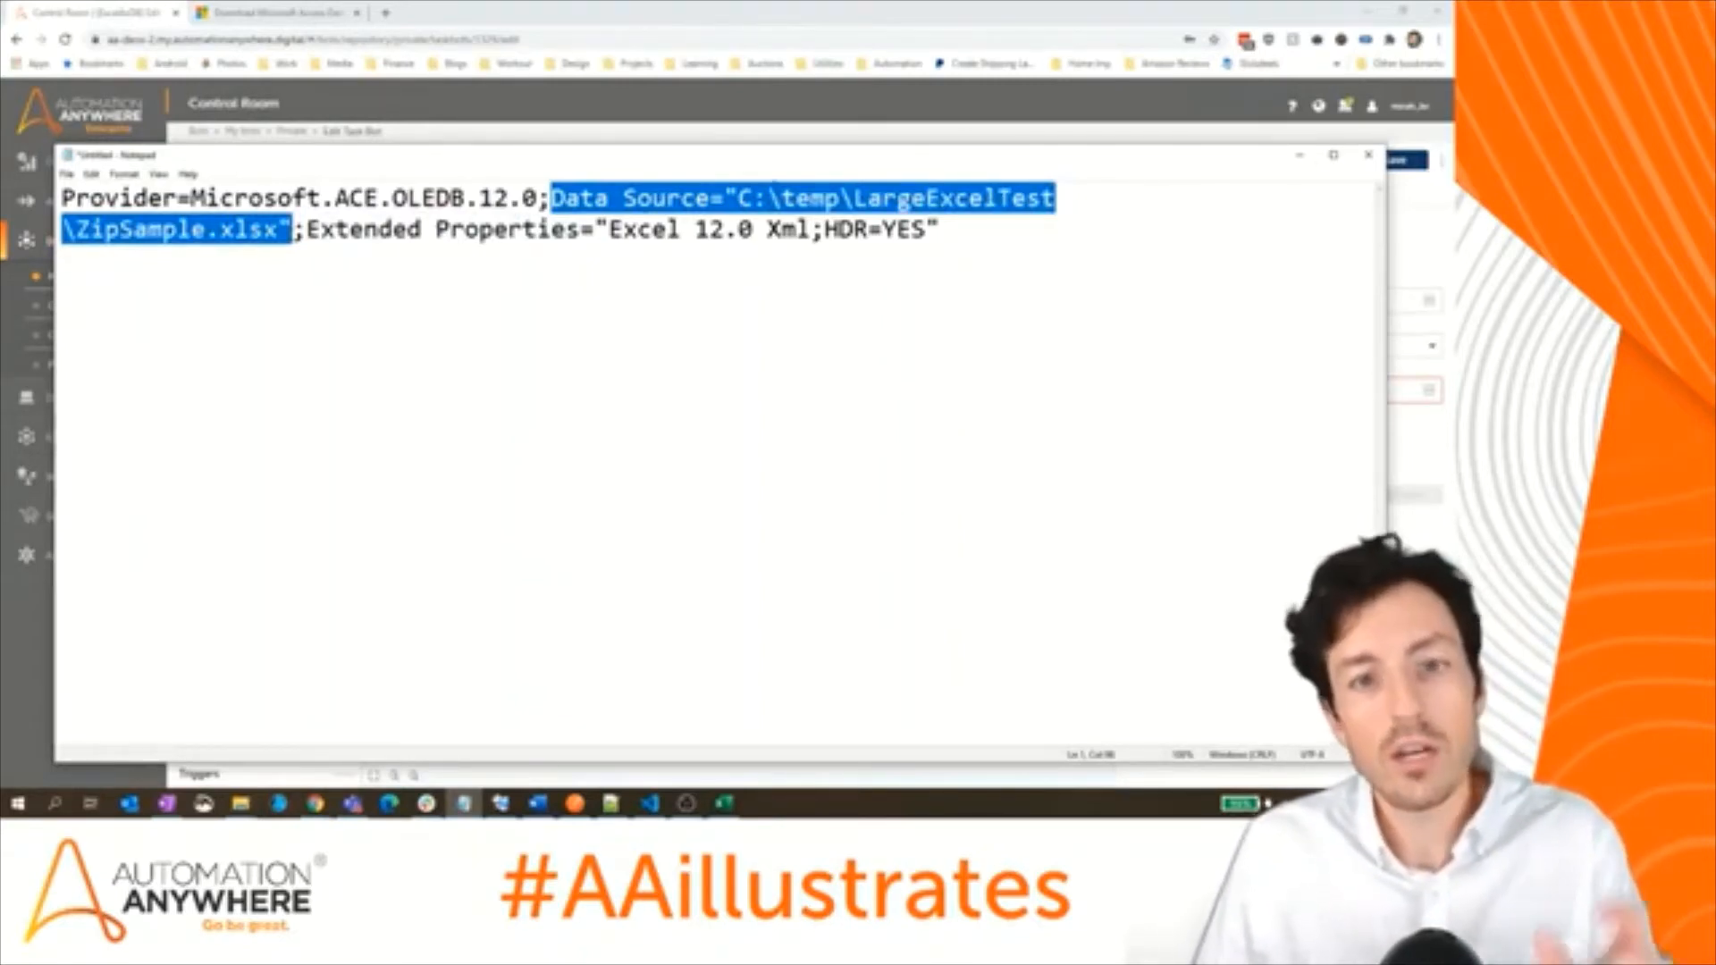
left_click_drag(938, 230, 61, 198)
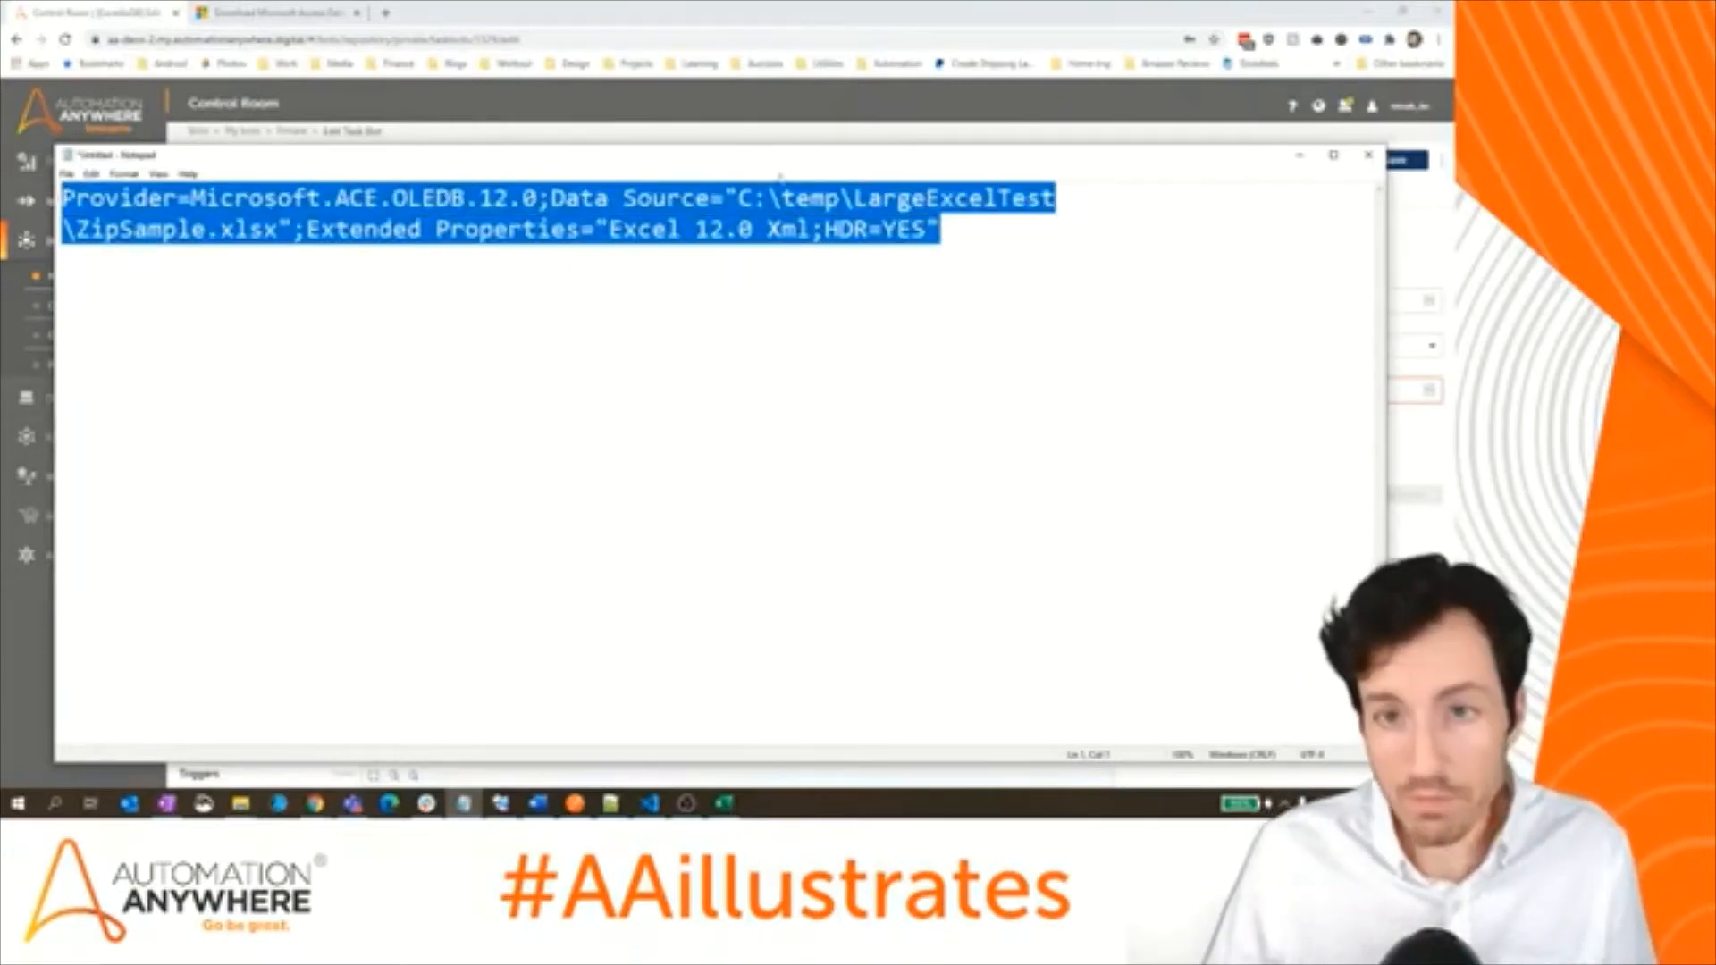
left_click(972, 127)
left_click(1197, 390)
key("ctrl+v")
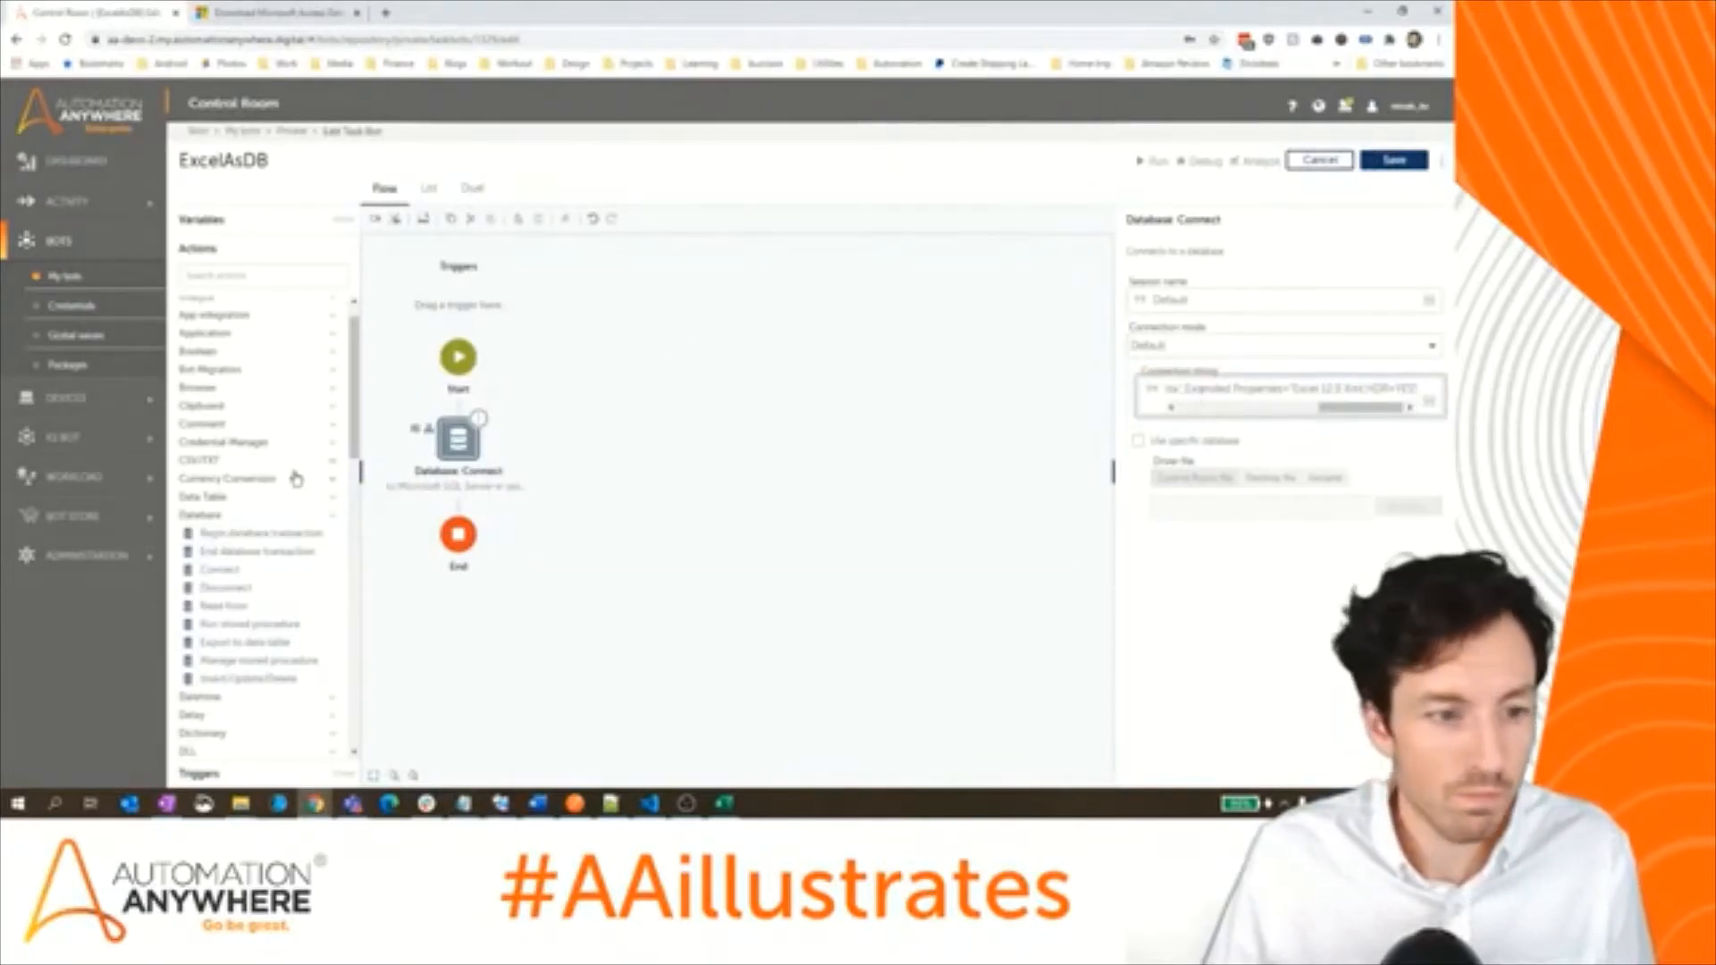
- Add a Database: Export to data table action between the Connect action and End
left_click(364, 424)
left_click_drag(355, 414, 354, 455)
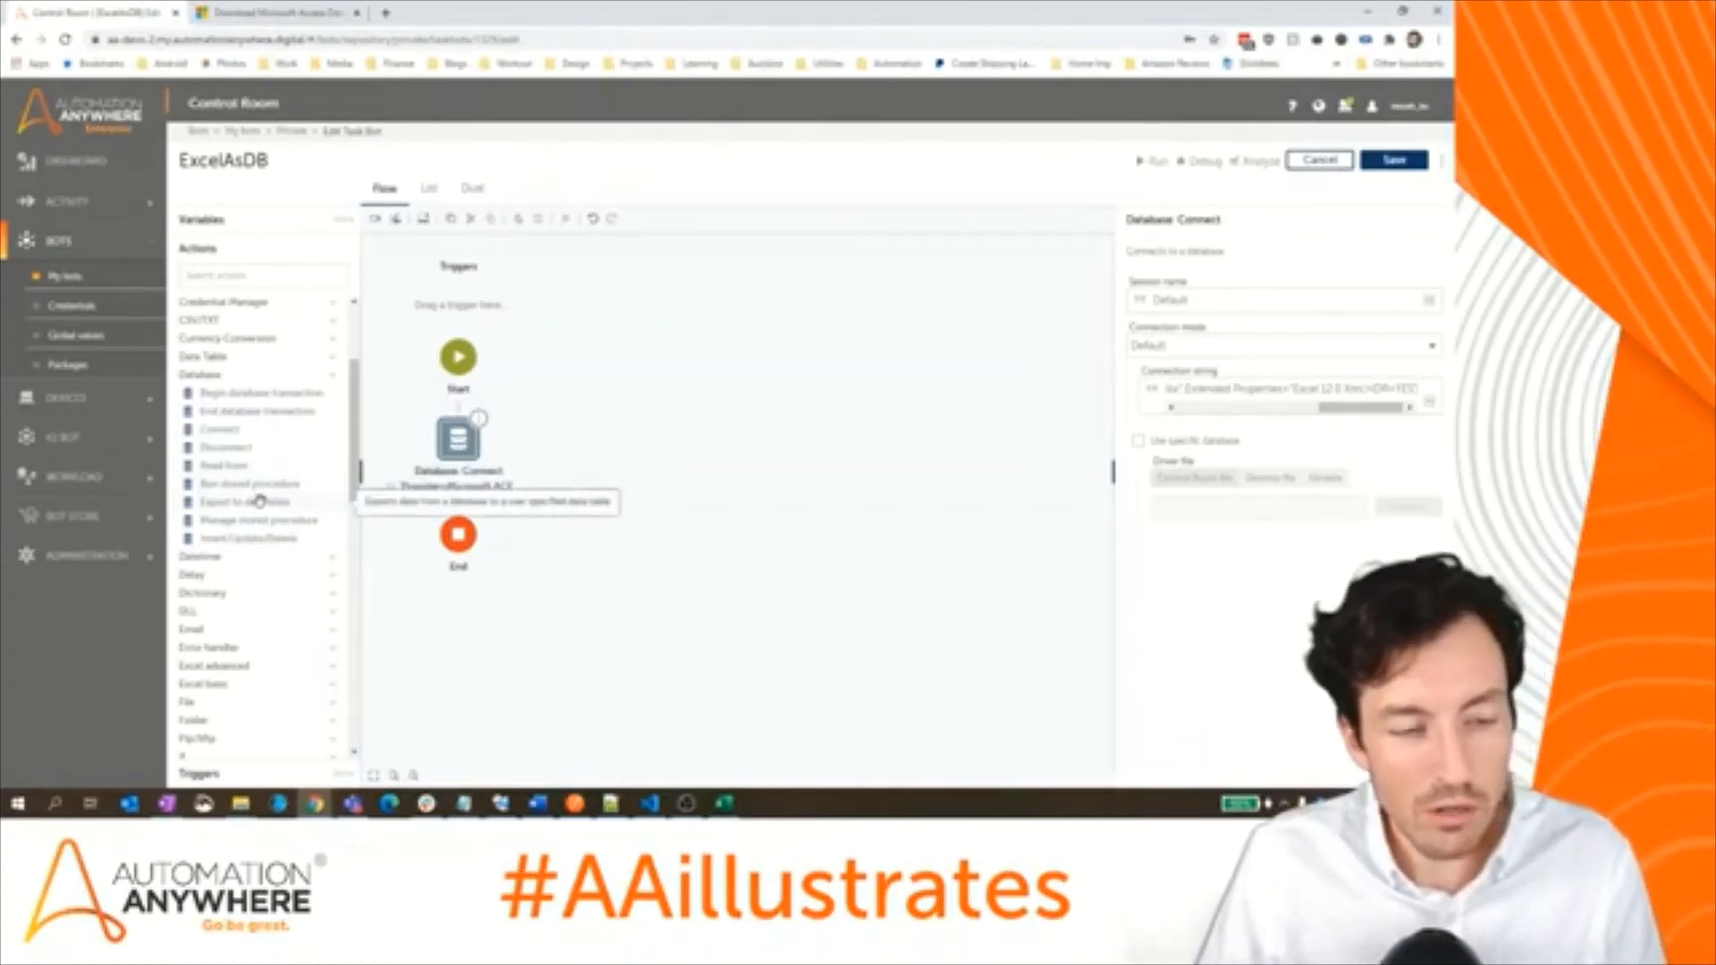
left_click_drag(259, 501, 458, 505)
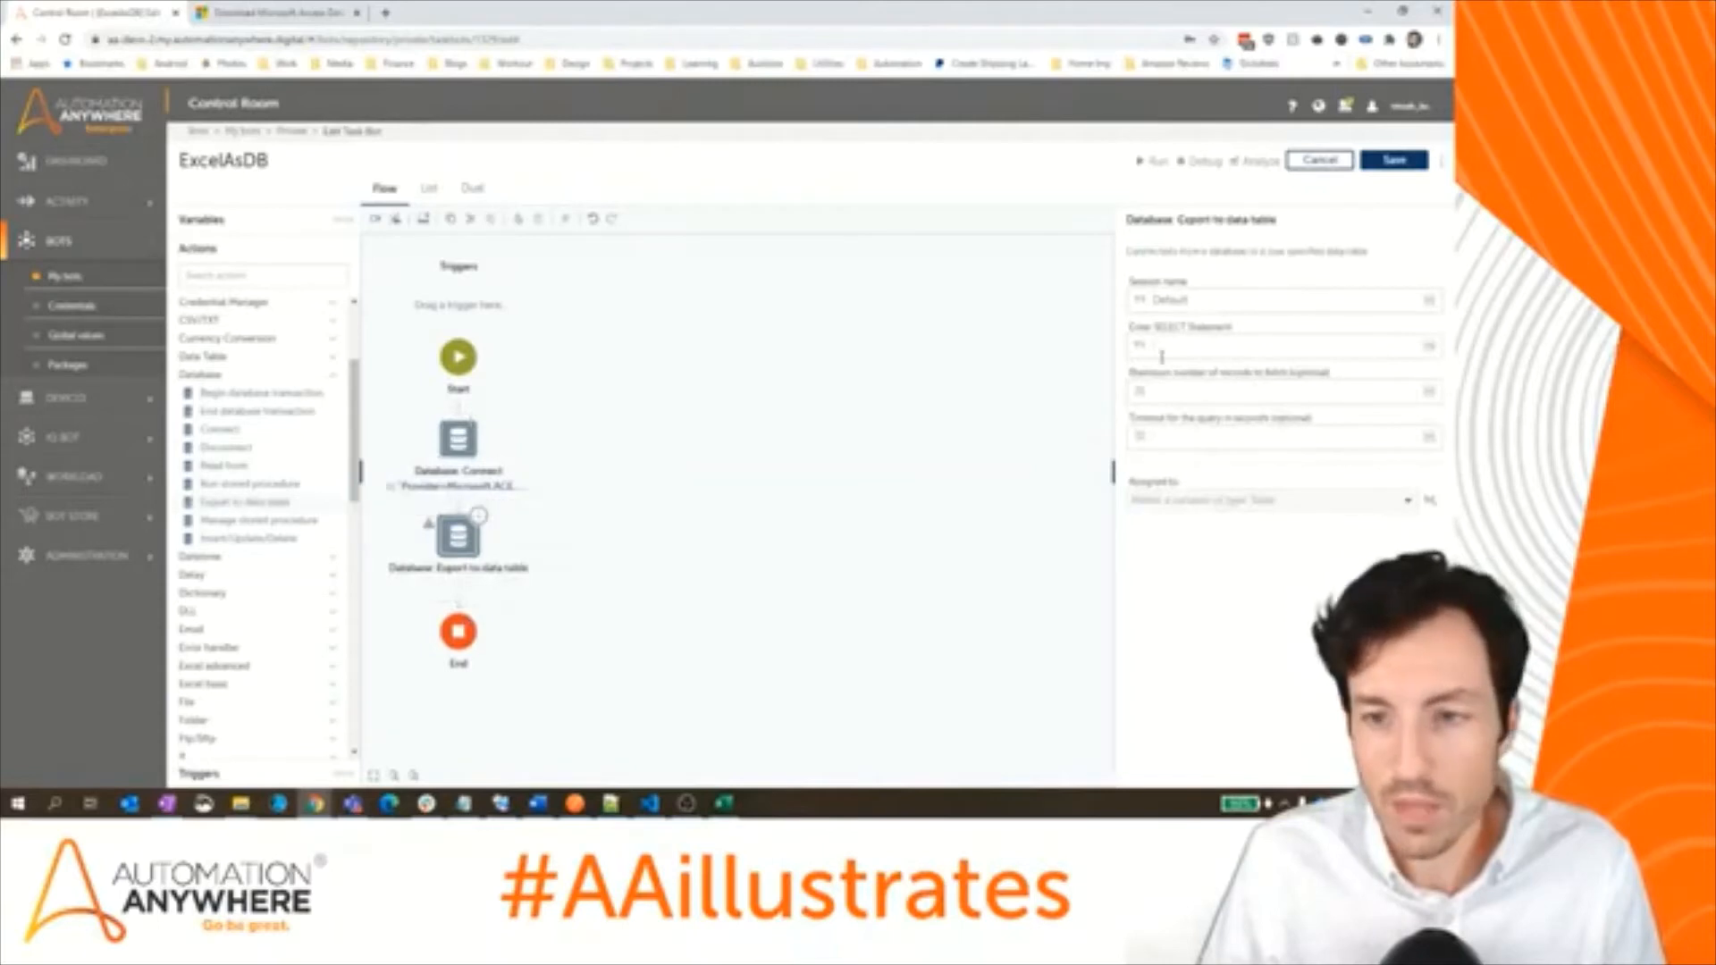
- Enter the export action's SELECT statement as SELECT * FROM [Sheet1$$] WHERE Zip = 45459, checking the sheet name in the Excel workbook
left_click(1180, 346)
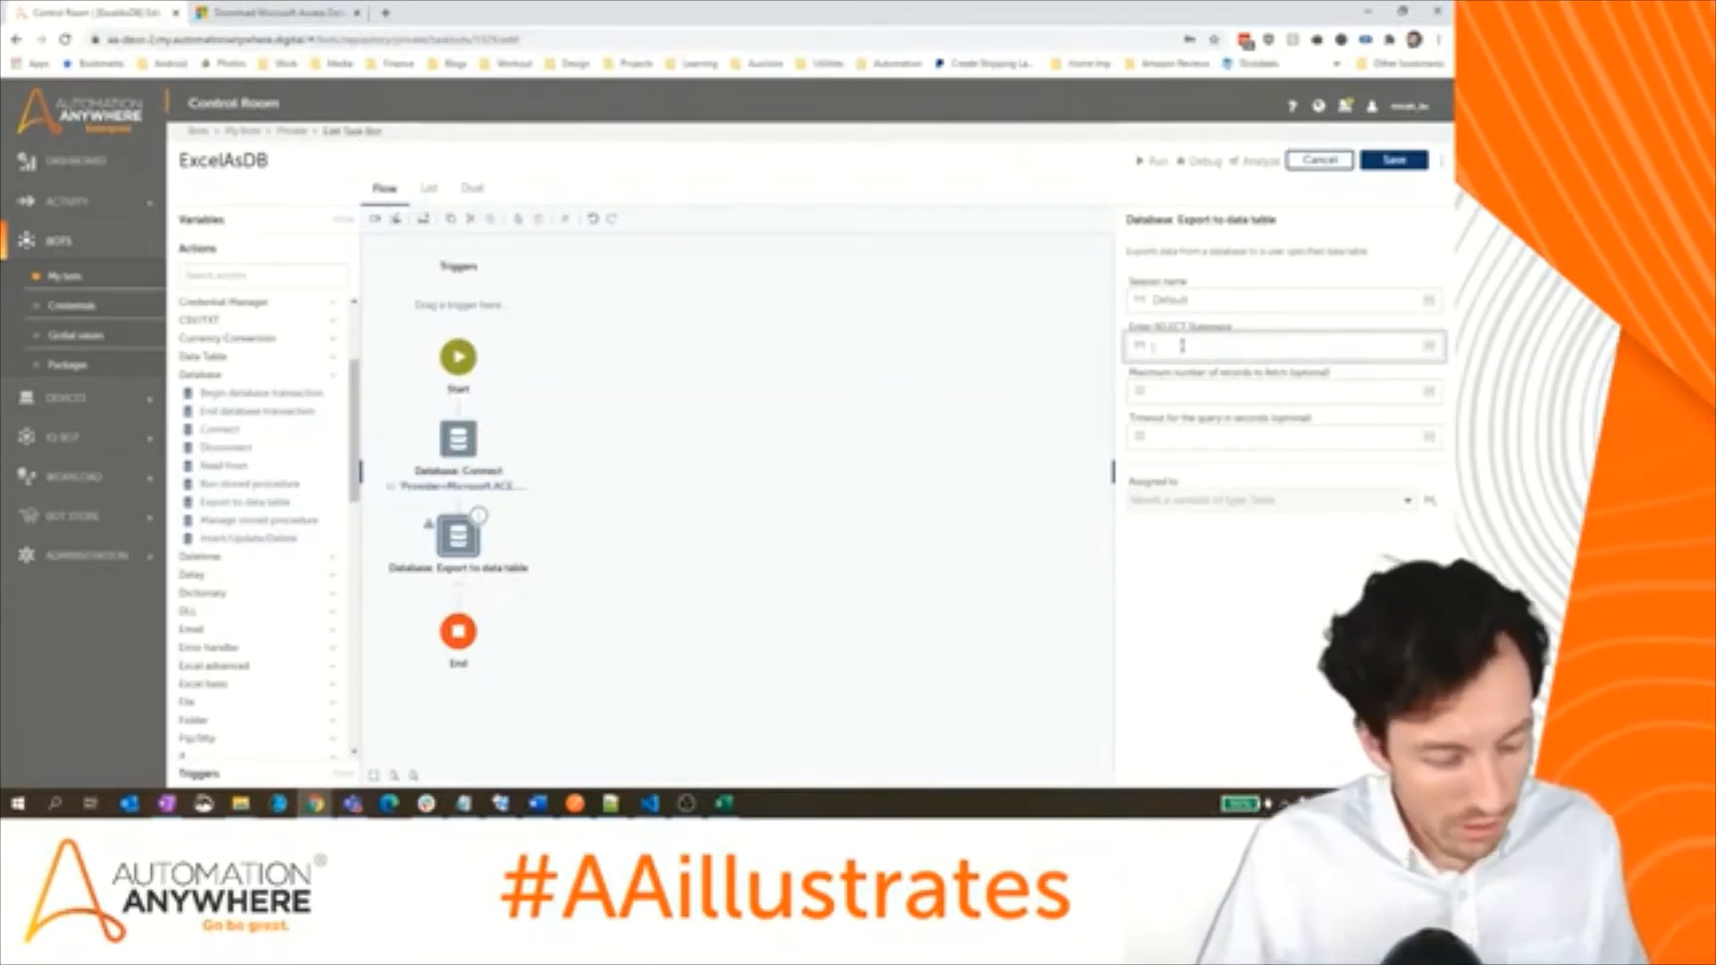
type("SELECT *")
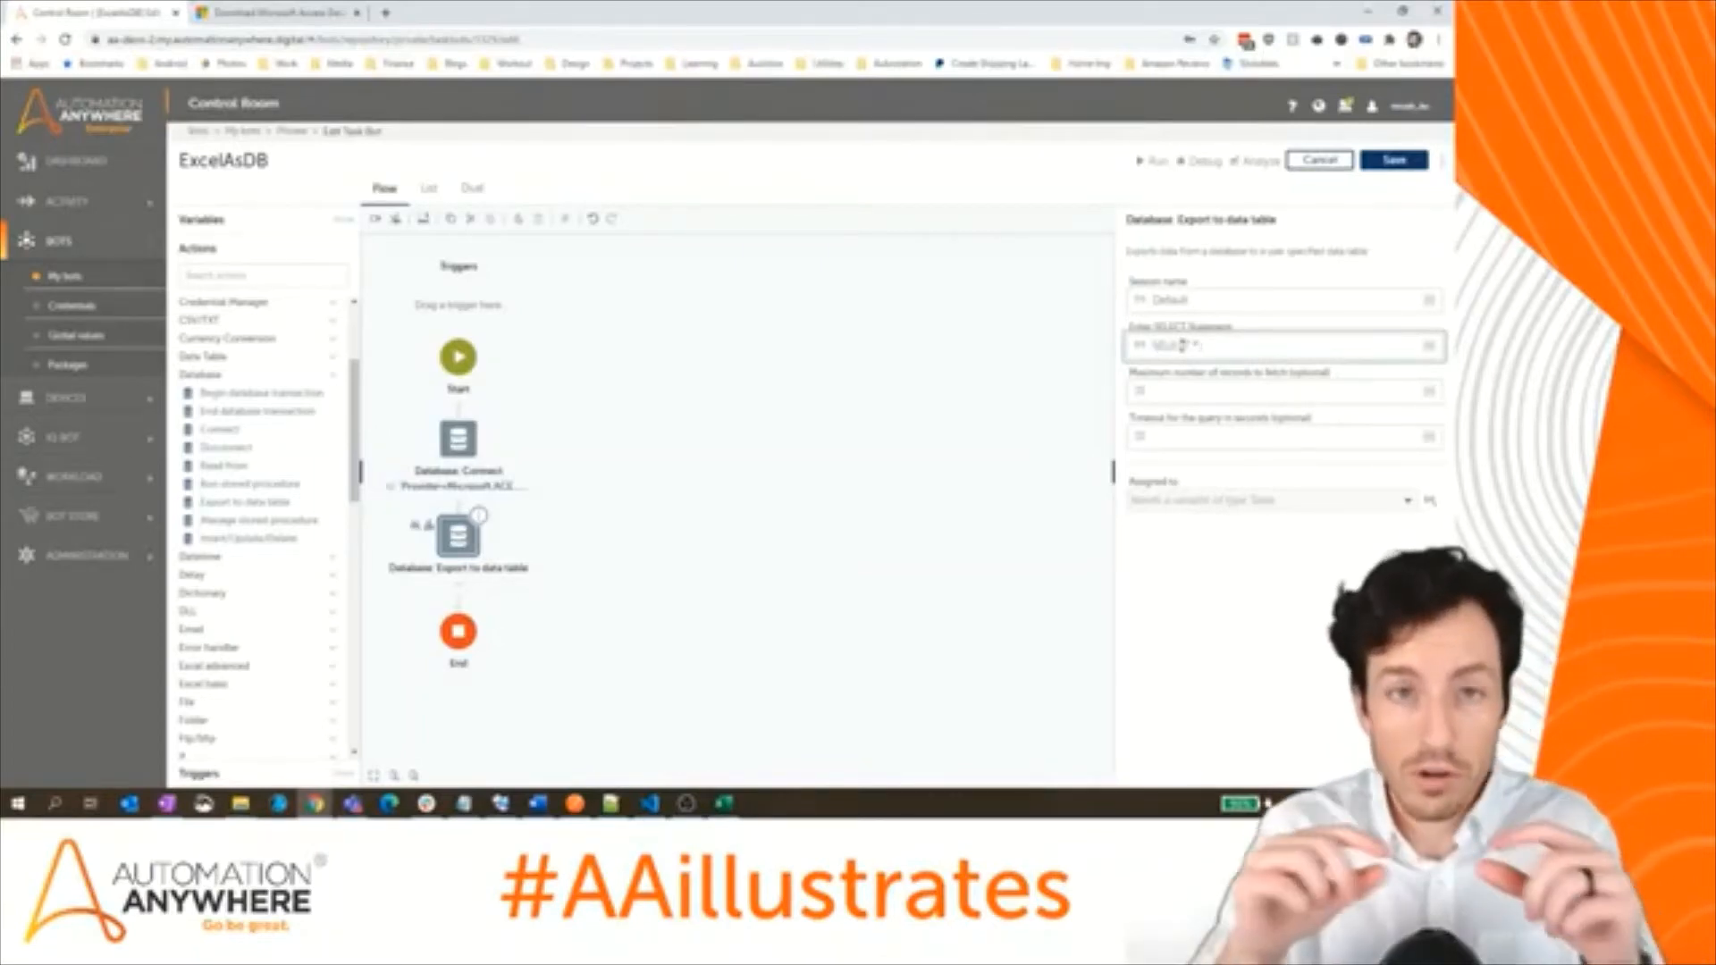
type(" F")
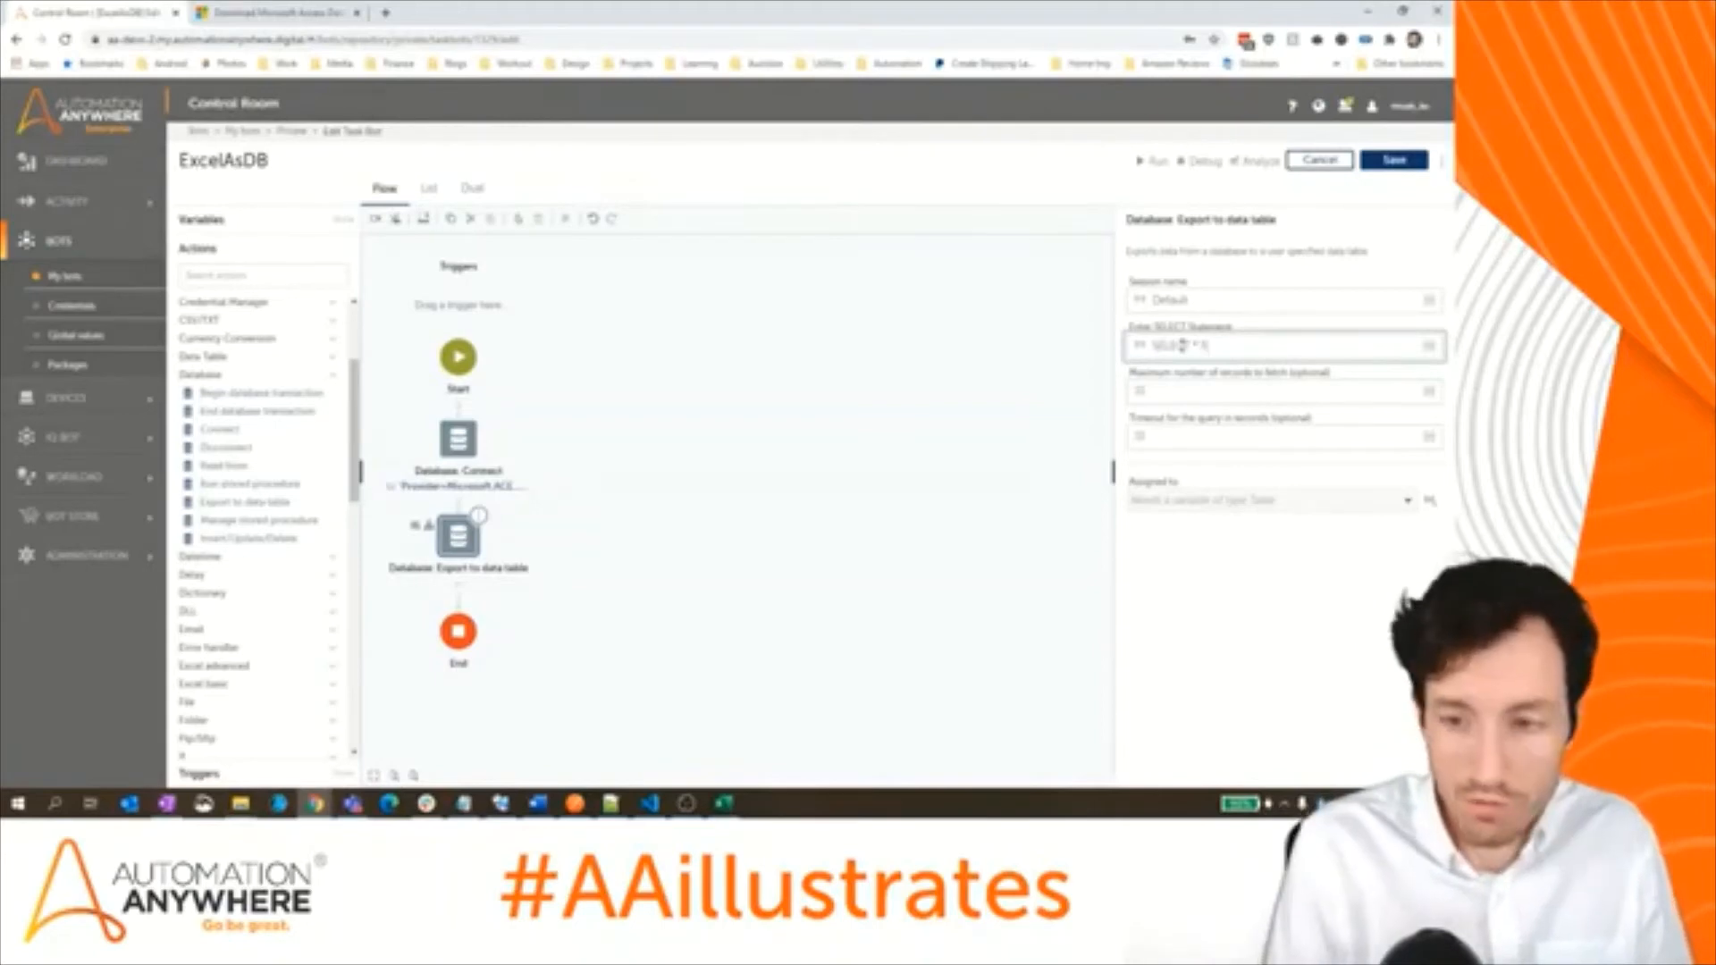
type("ROM [")
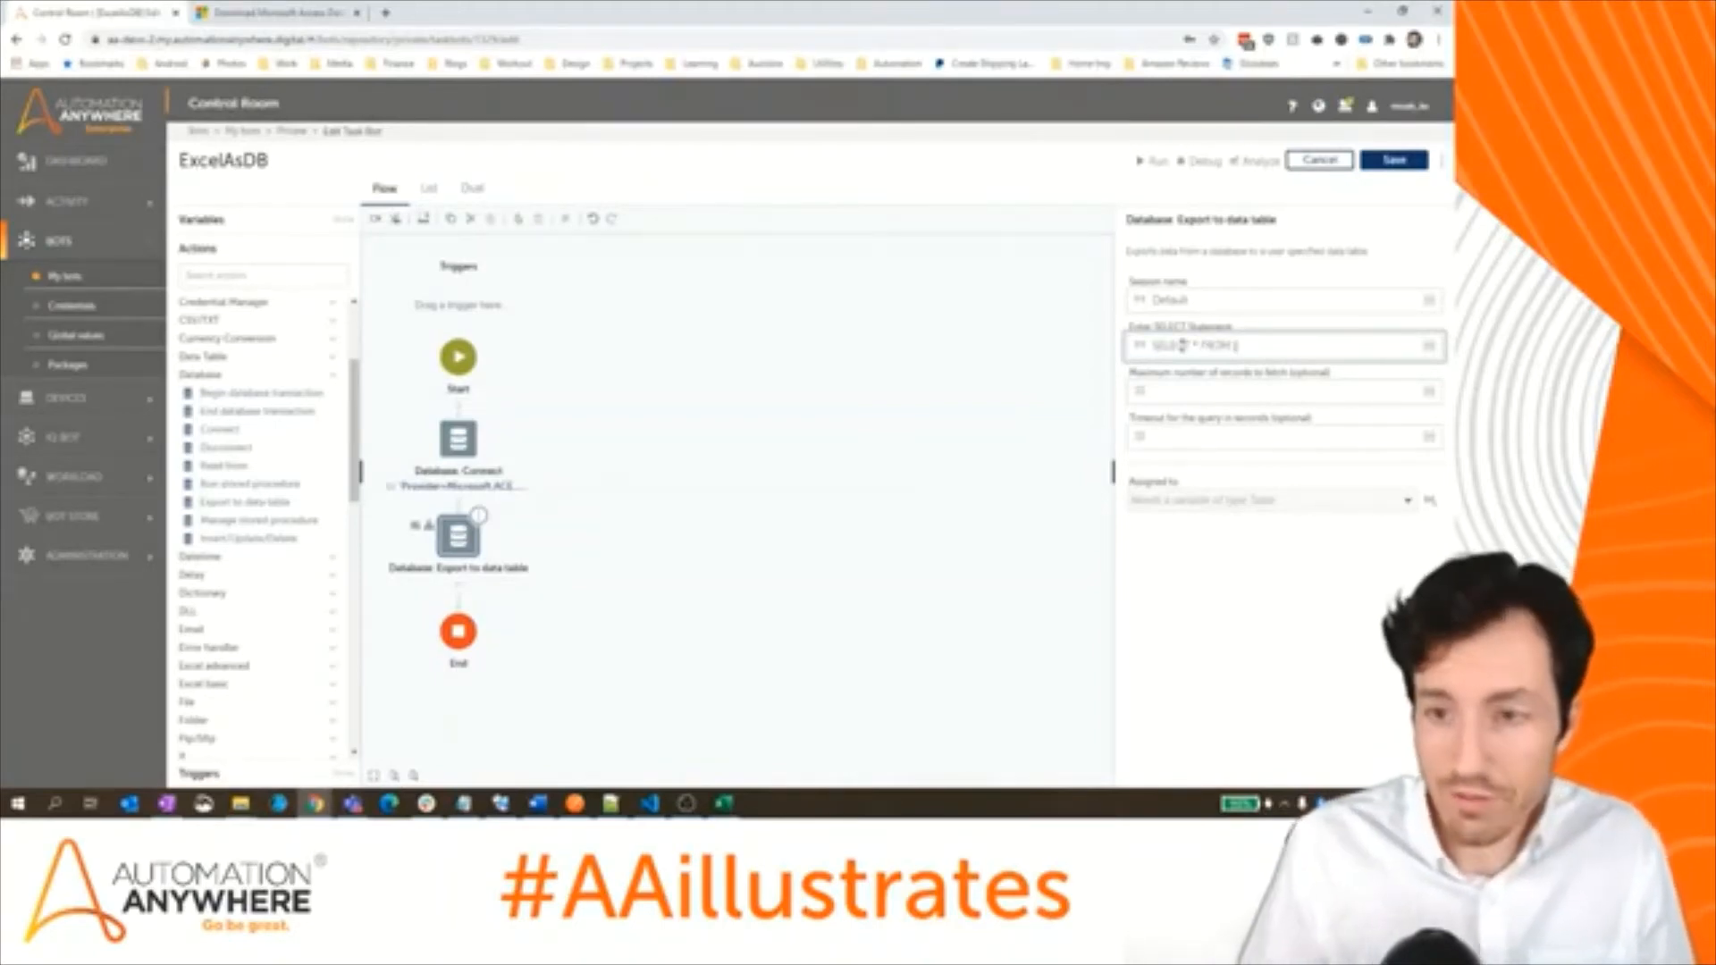
left_click(729, 803)
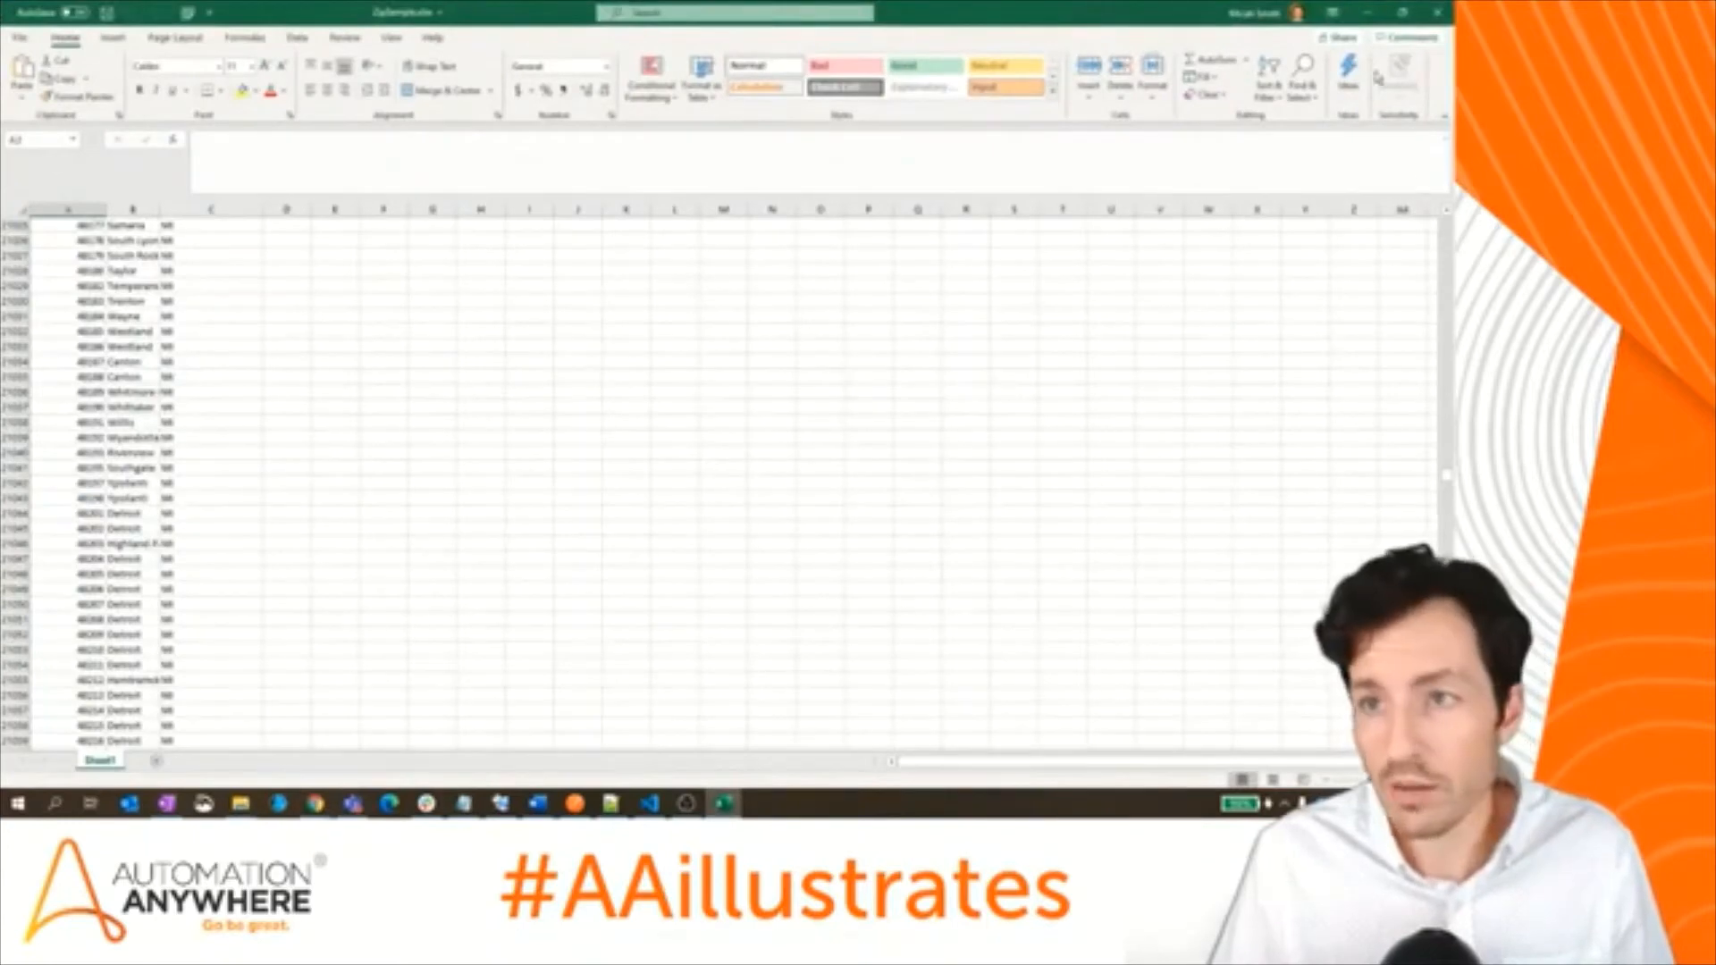
left_click(1367, 12)
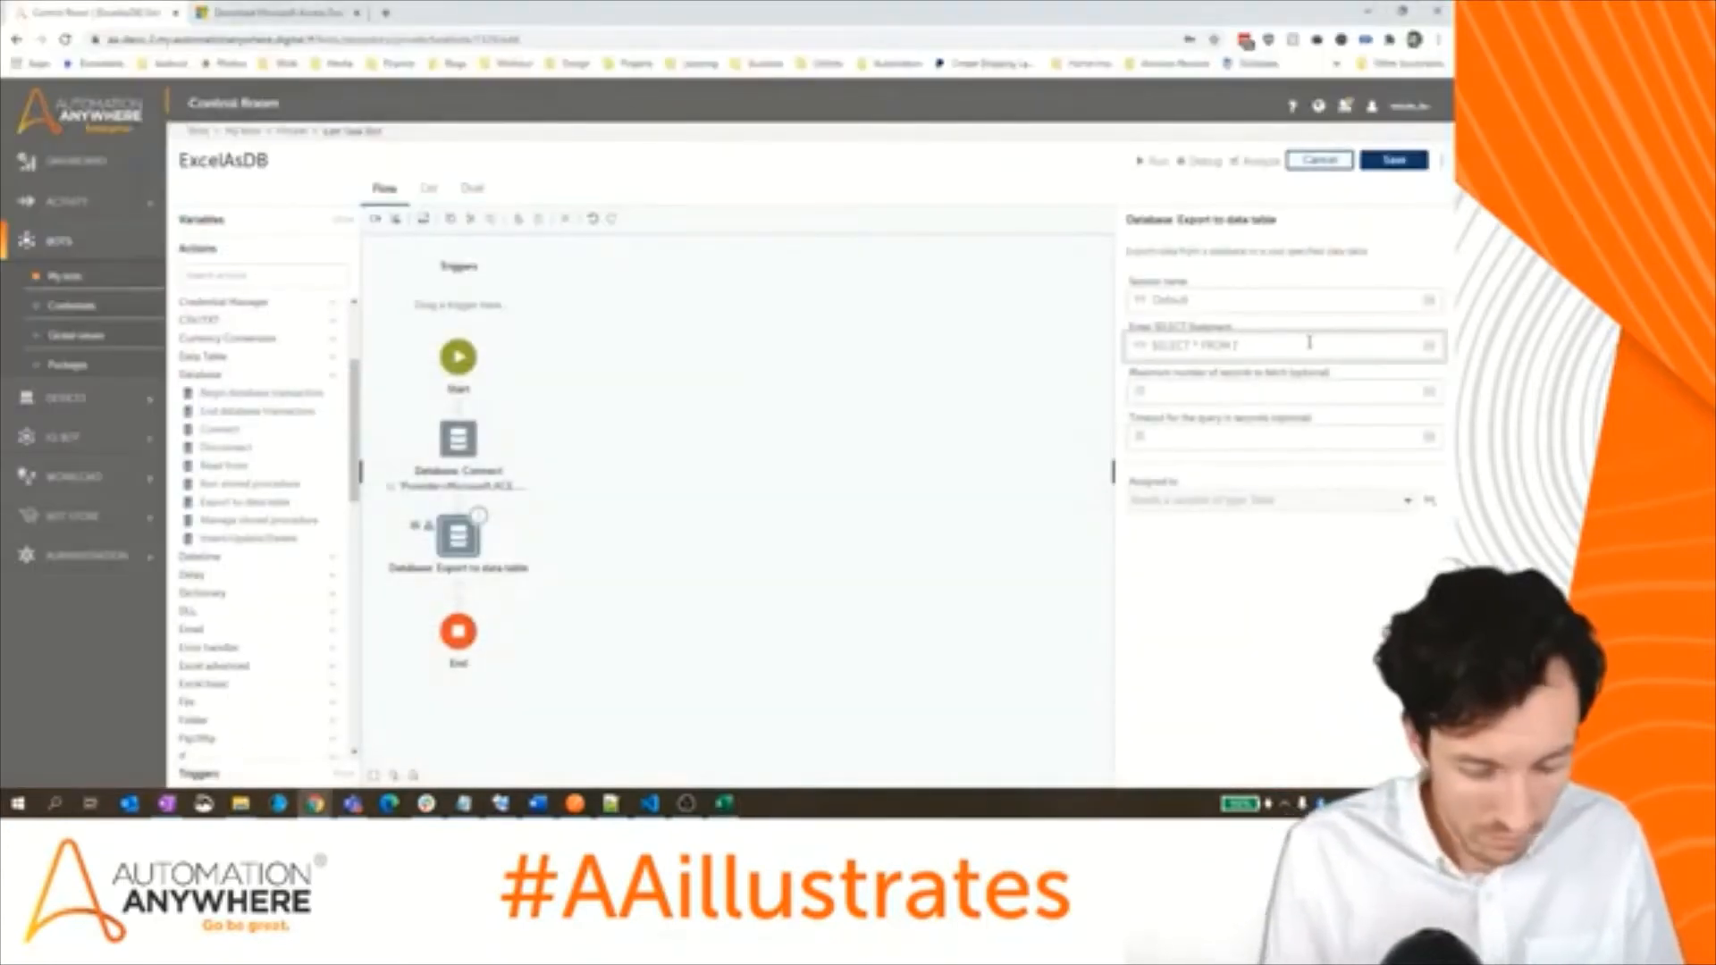
type("Sheet")
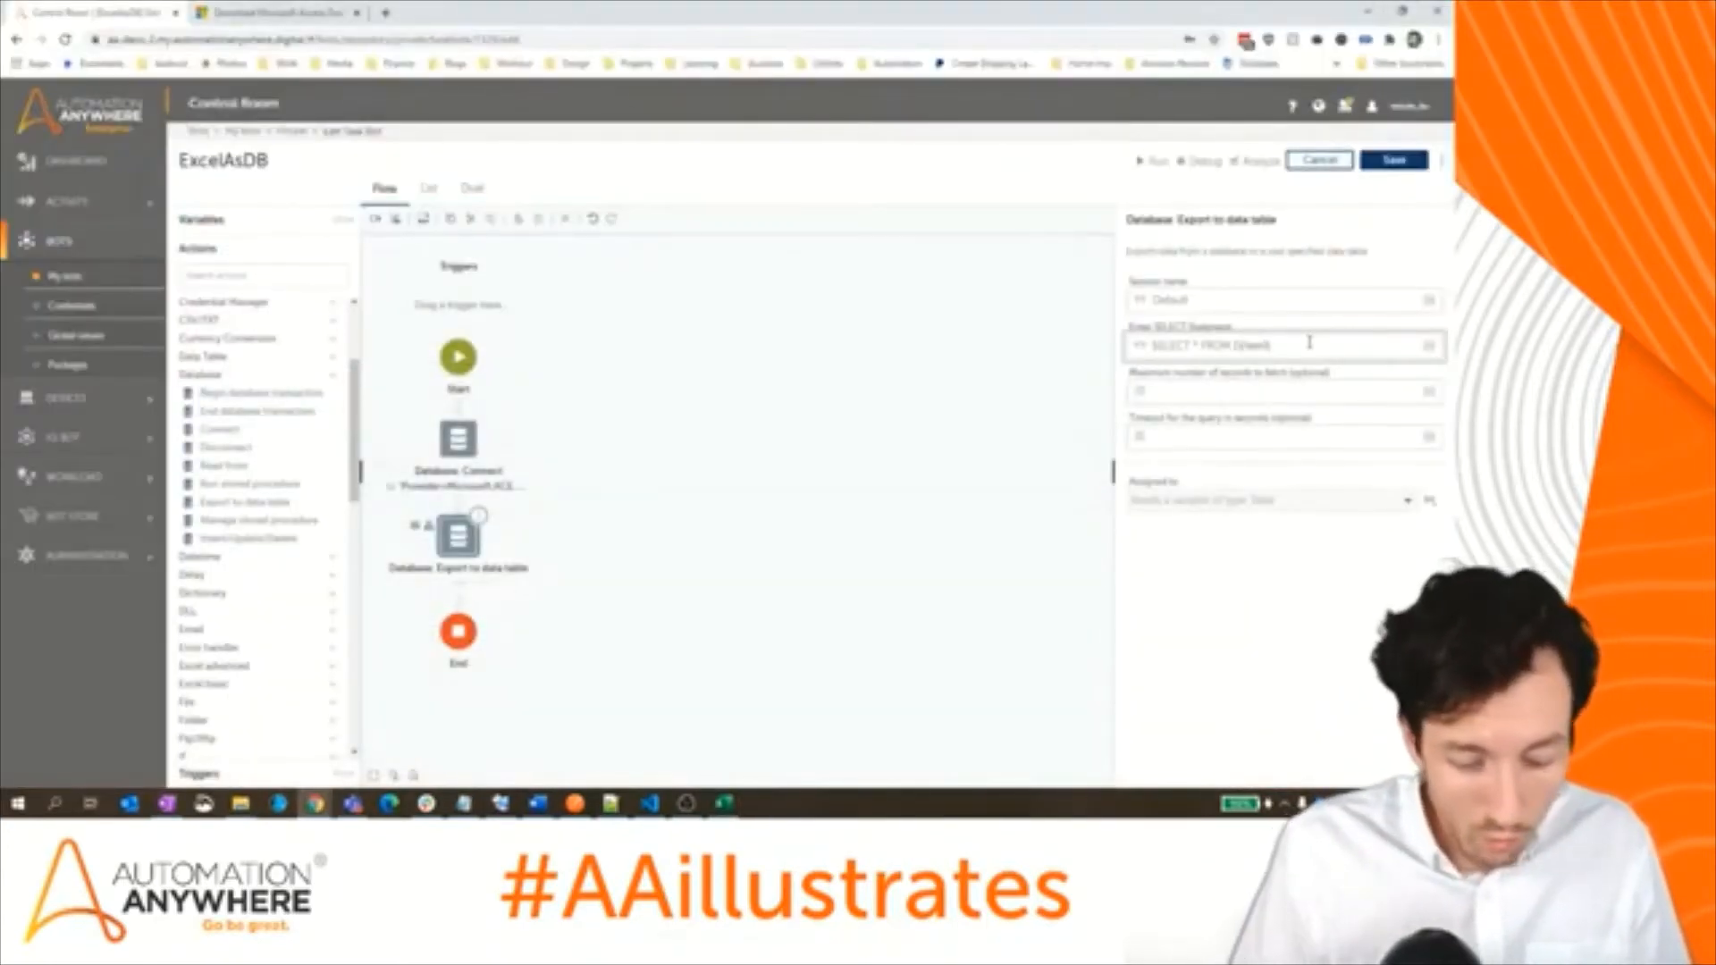
type("1$")
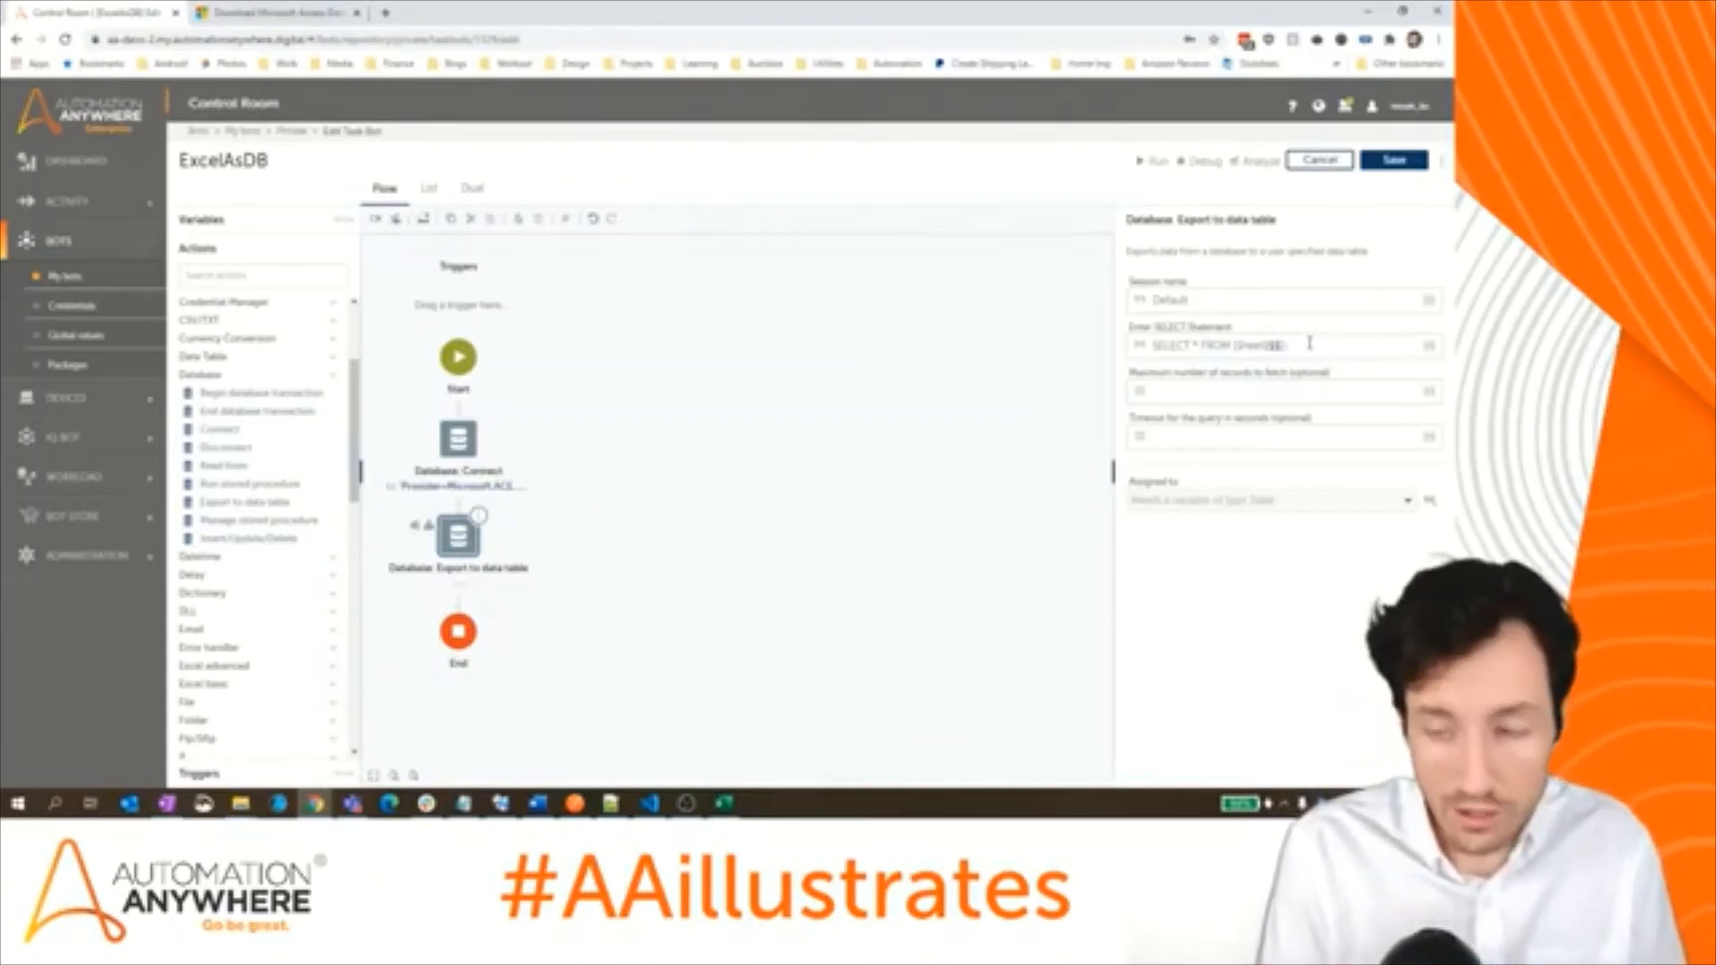
type("WHERE")
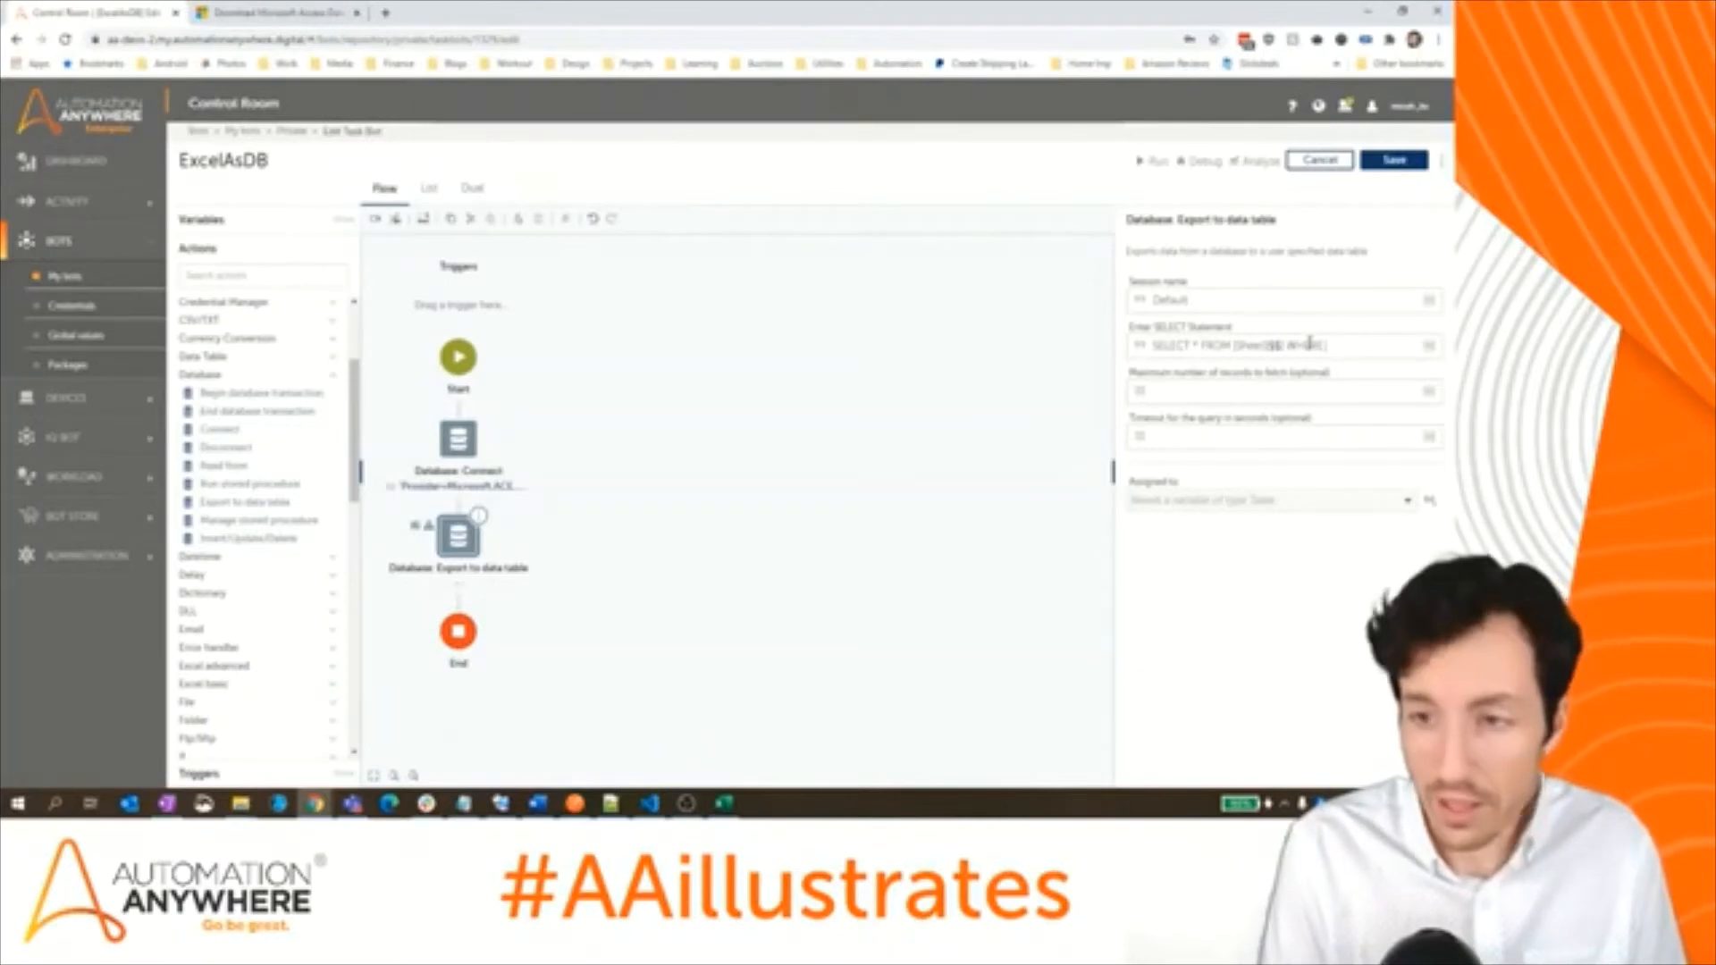
type(" Zip")
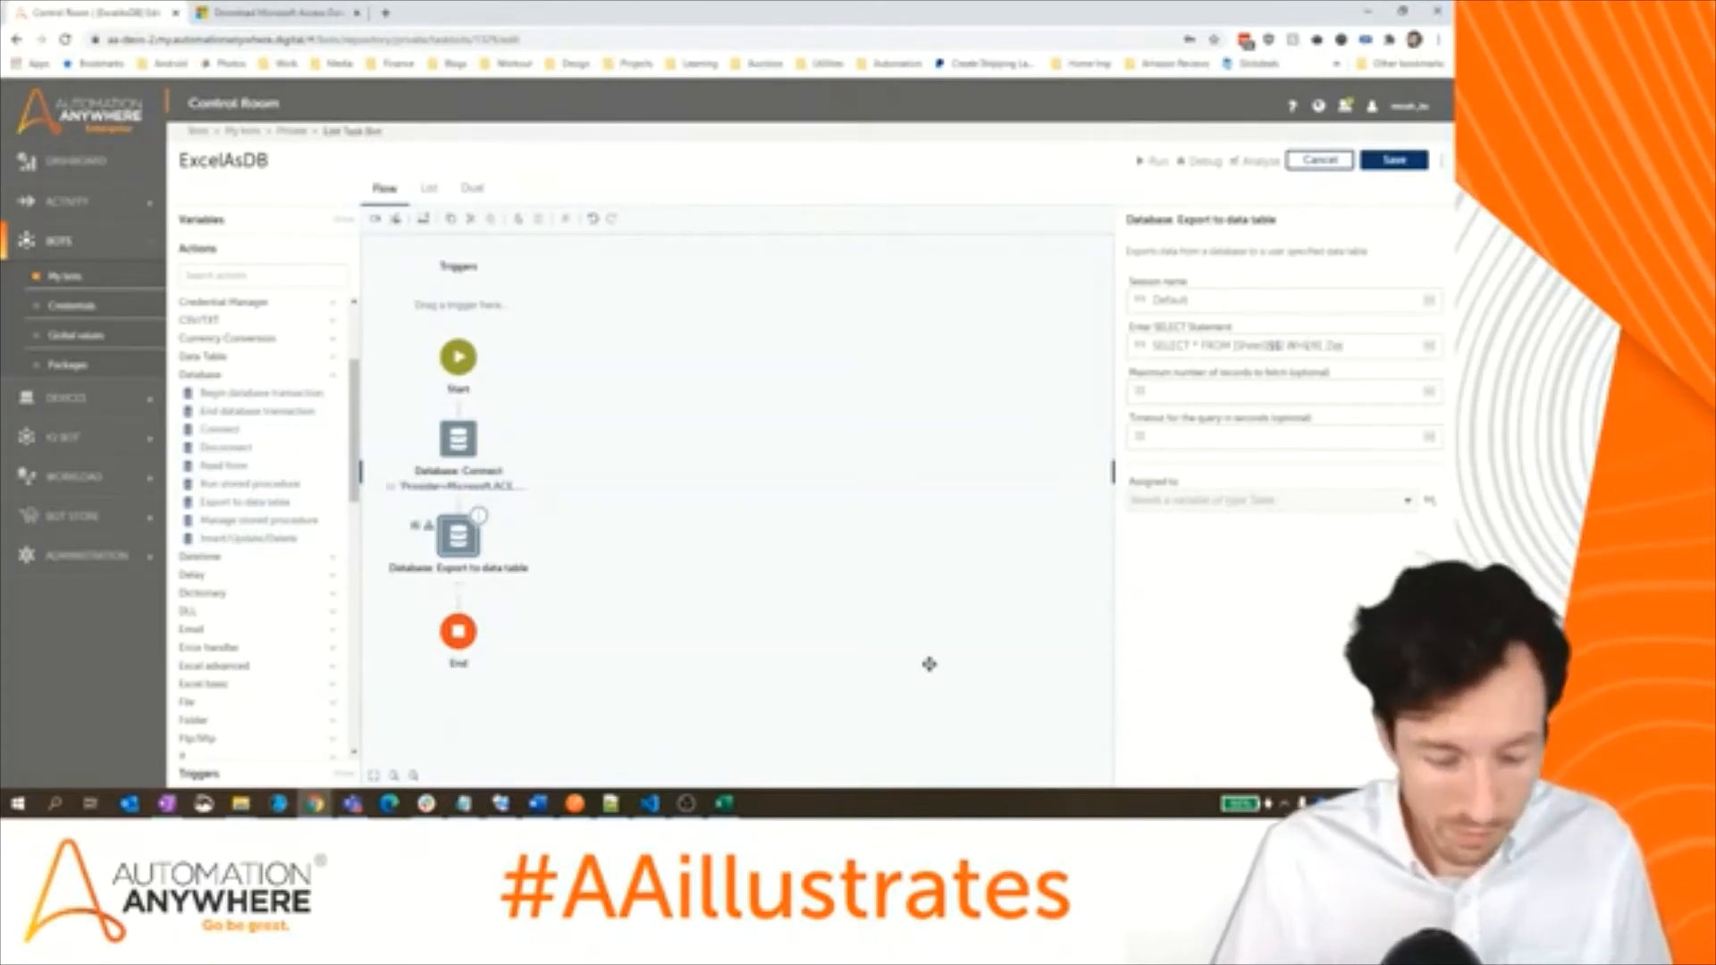
type(" = 45459")
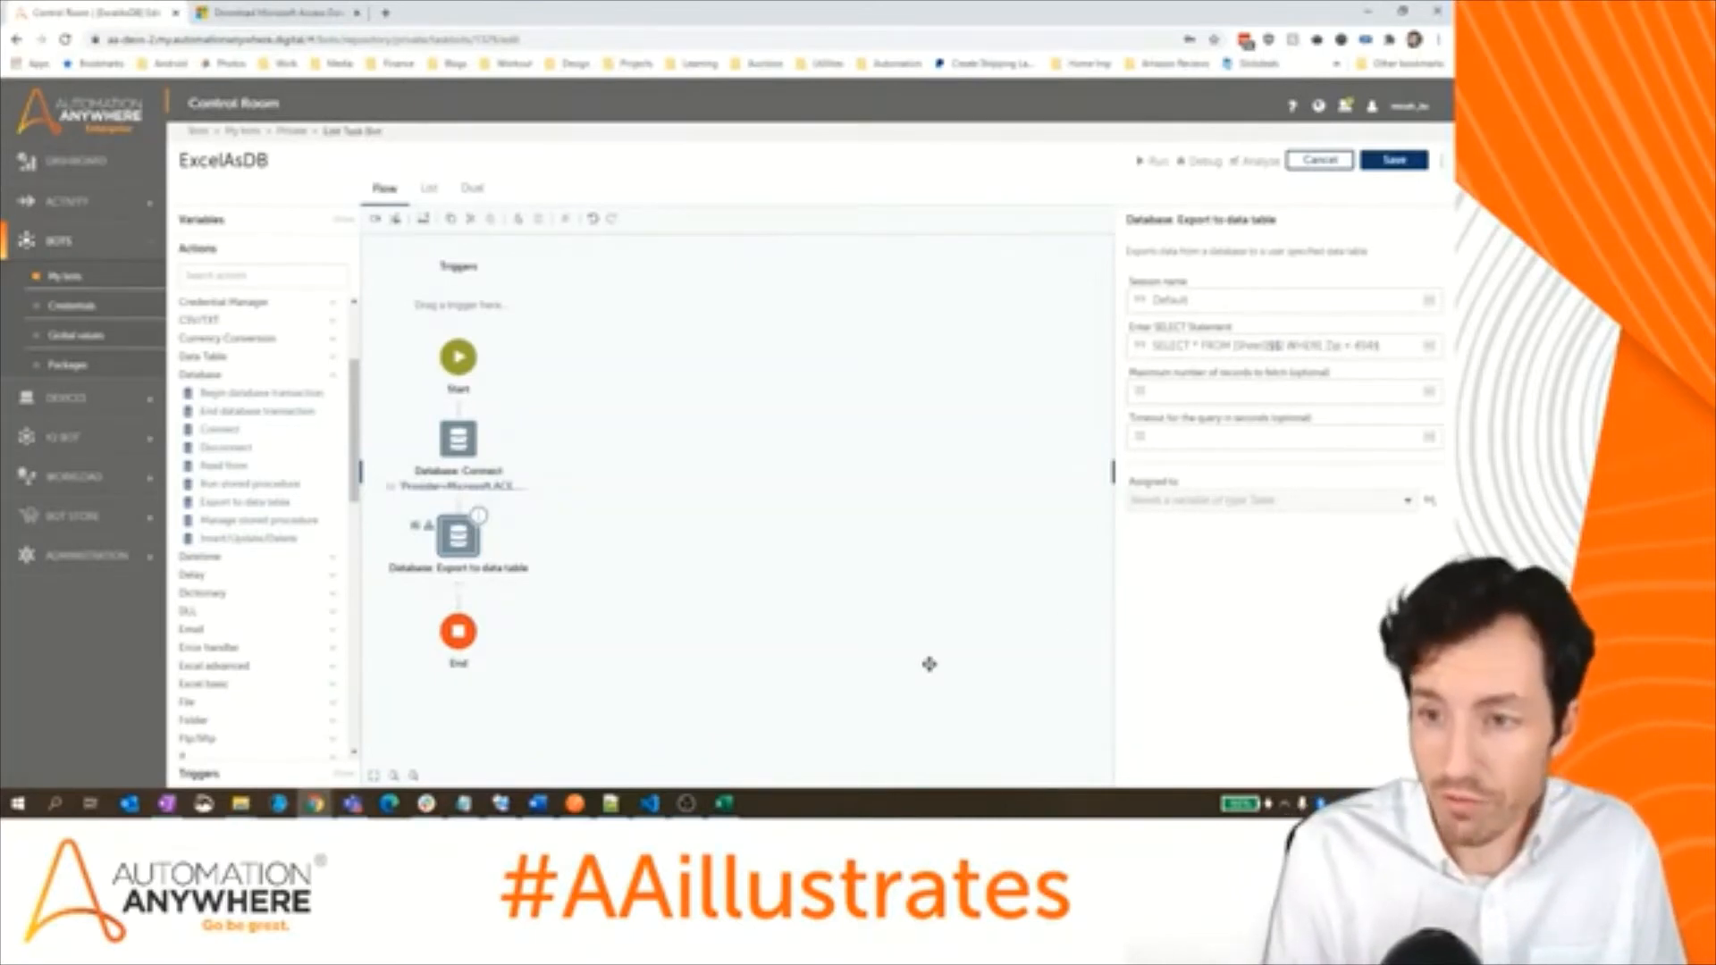
- Fill in the export action's maximum number of records to fetch and its query timeout in seconds
left_click(1256, 391)
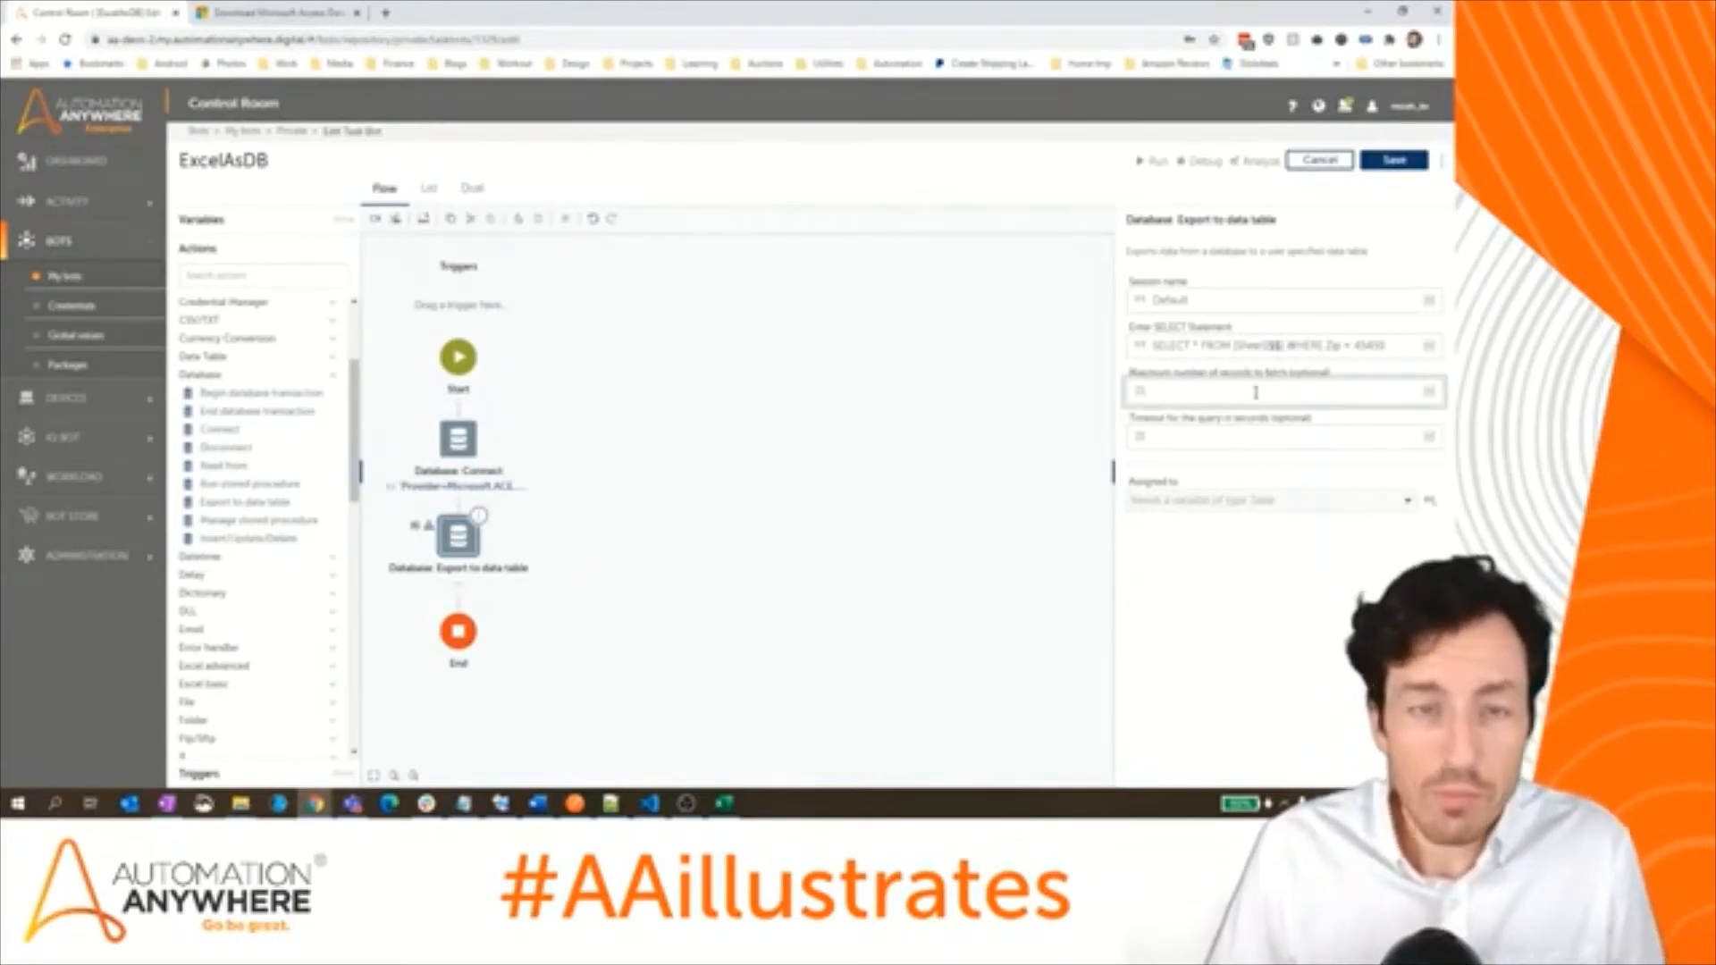
type("5")
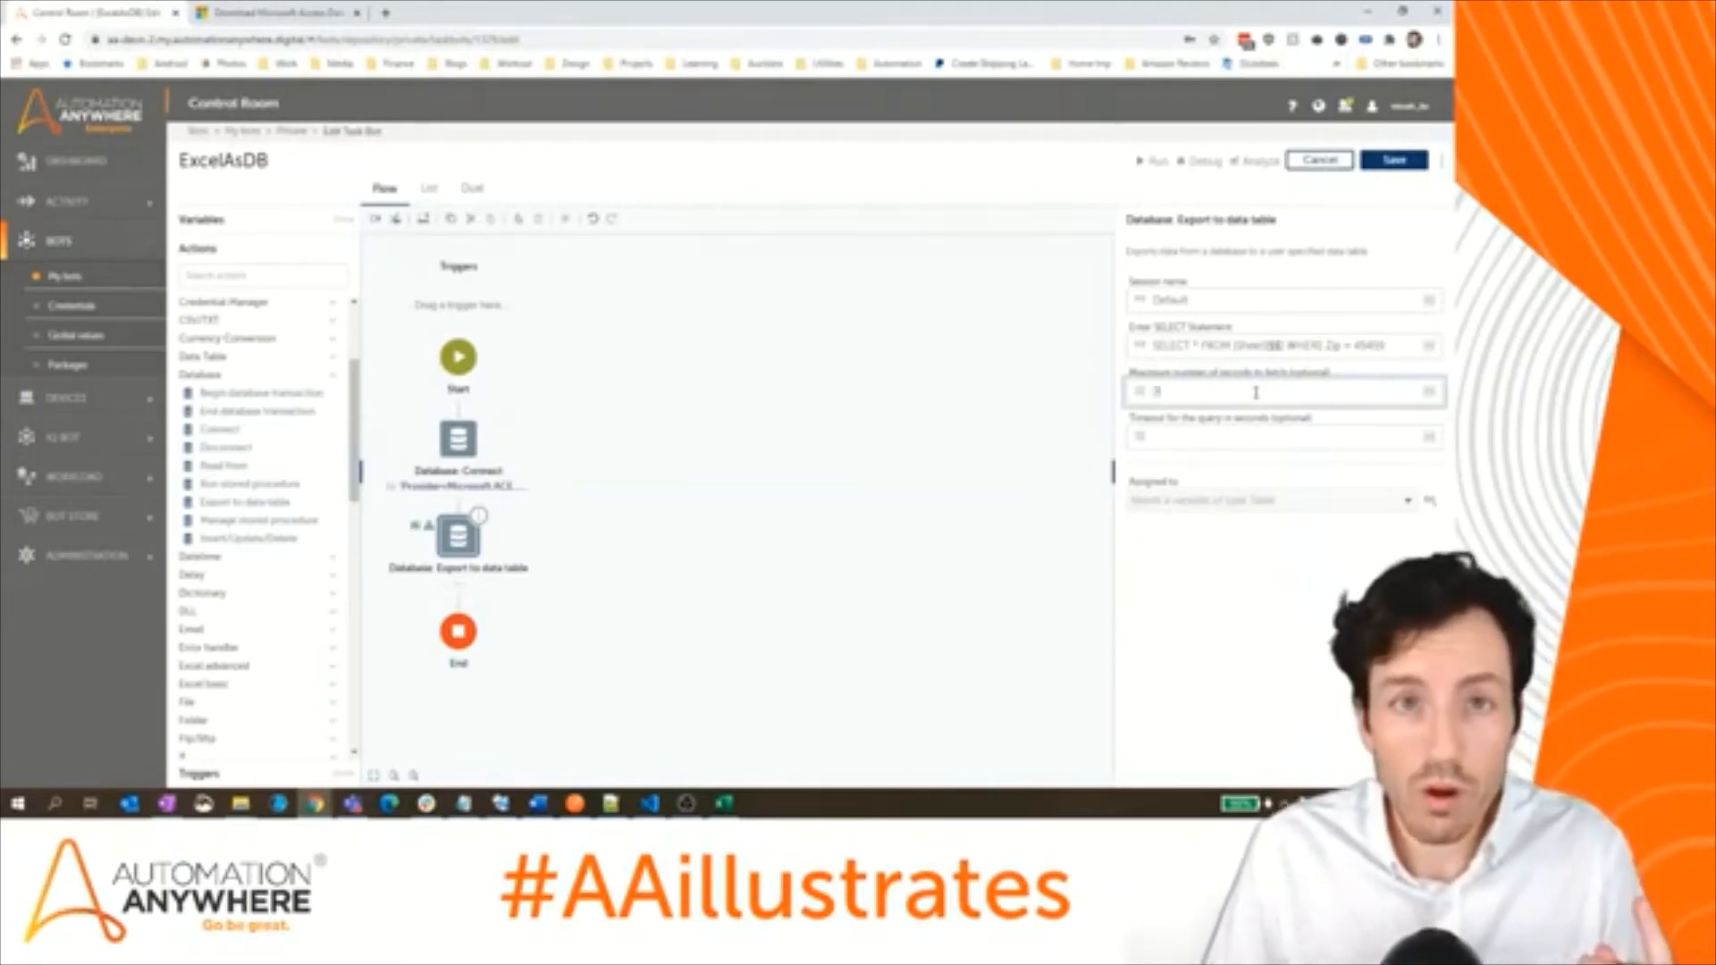
left_click(1265, 440)
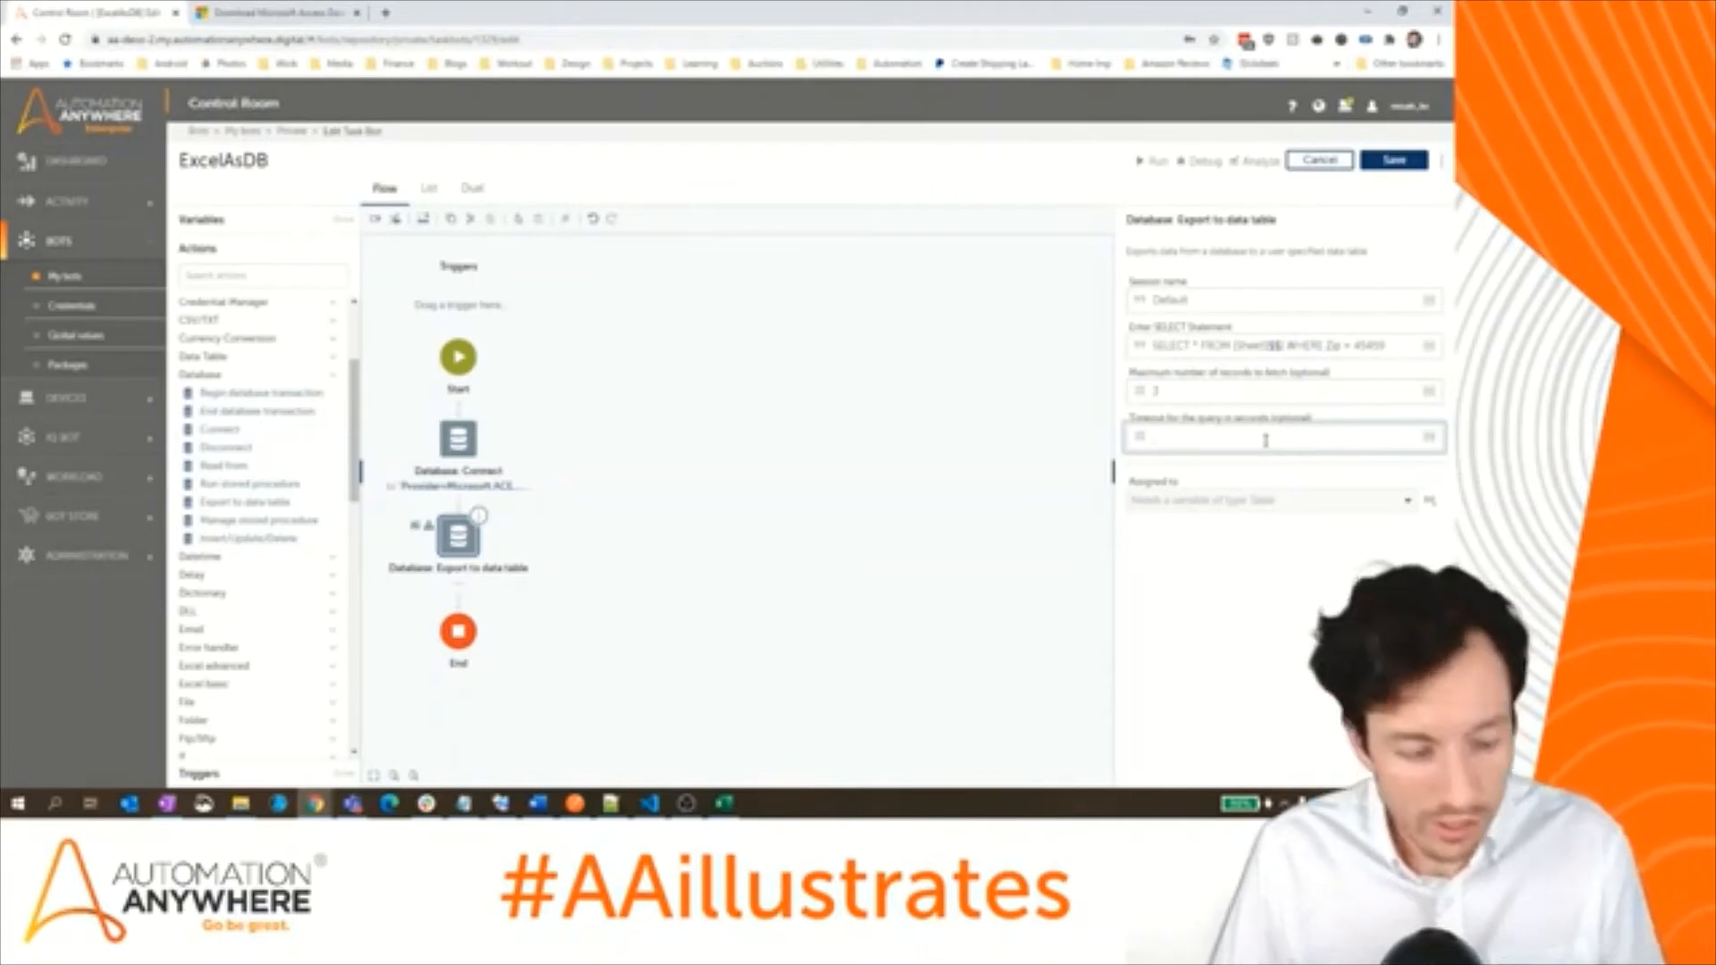
type("10")
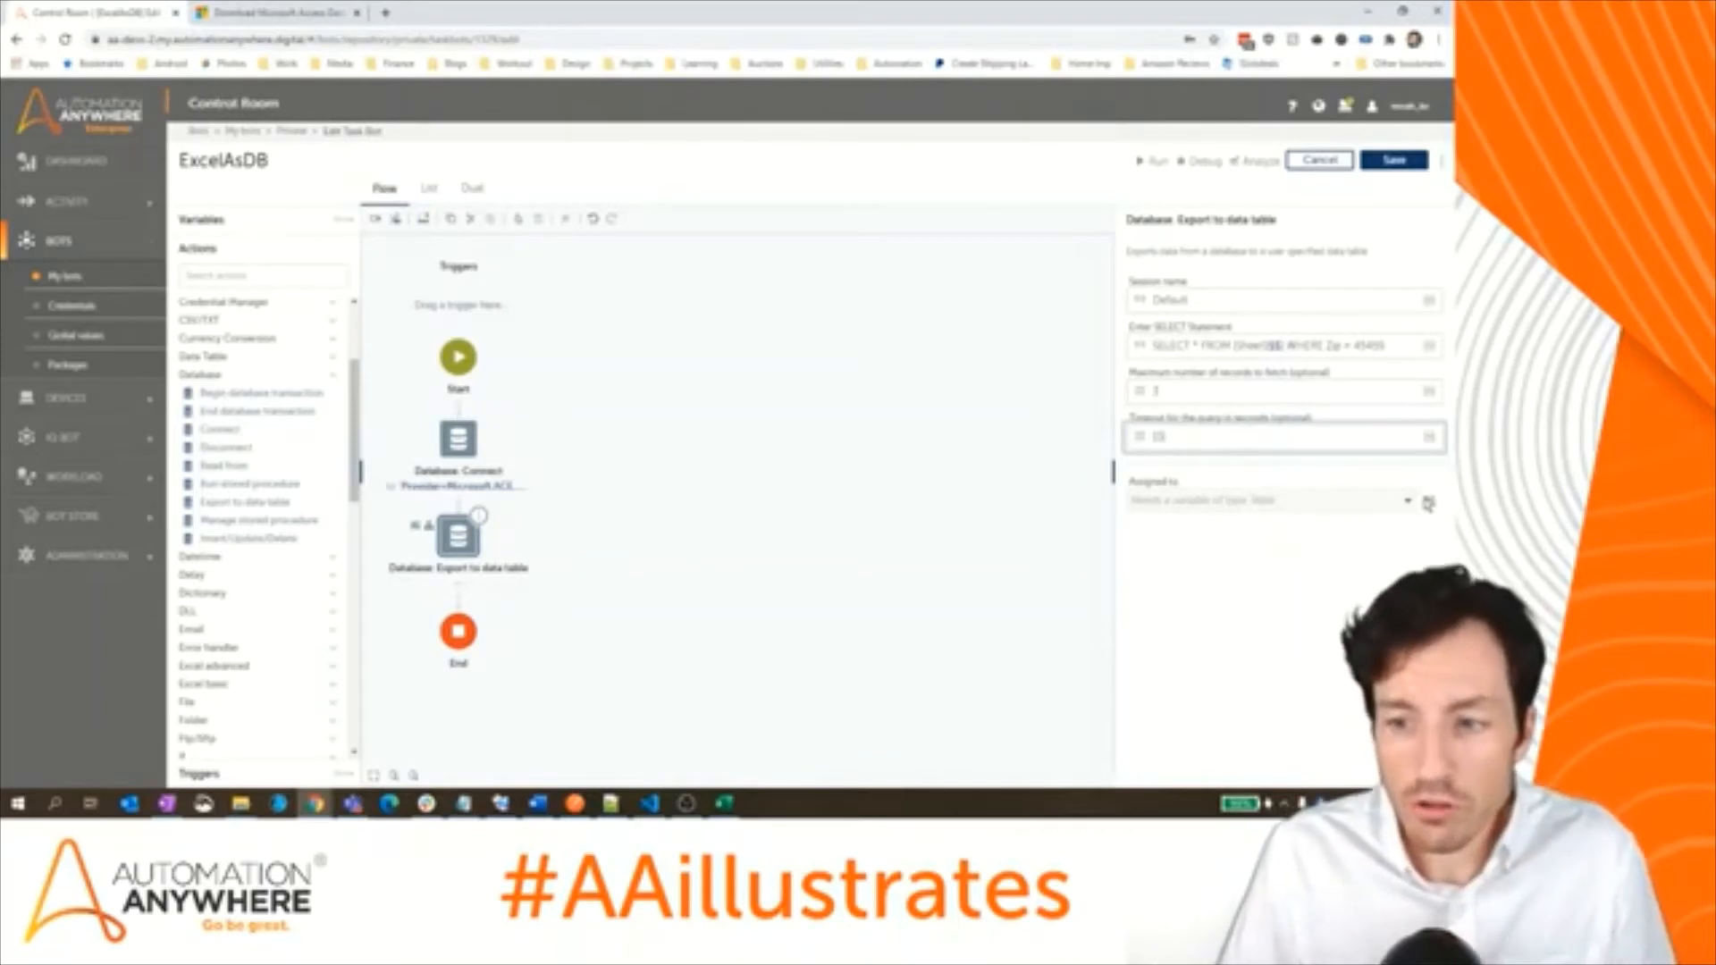
- Create a Table variable named dtQueryResults and assign the export action's output to it
left_click(1428, 503)
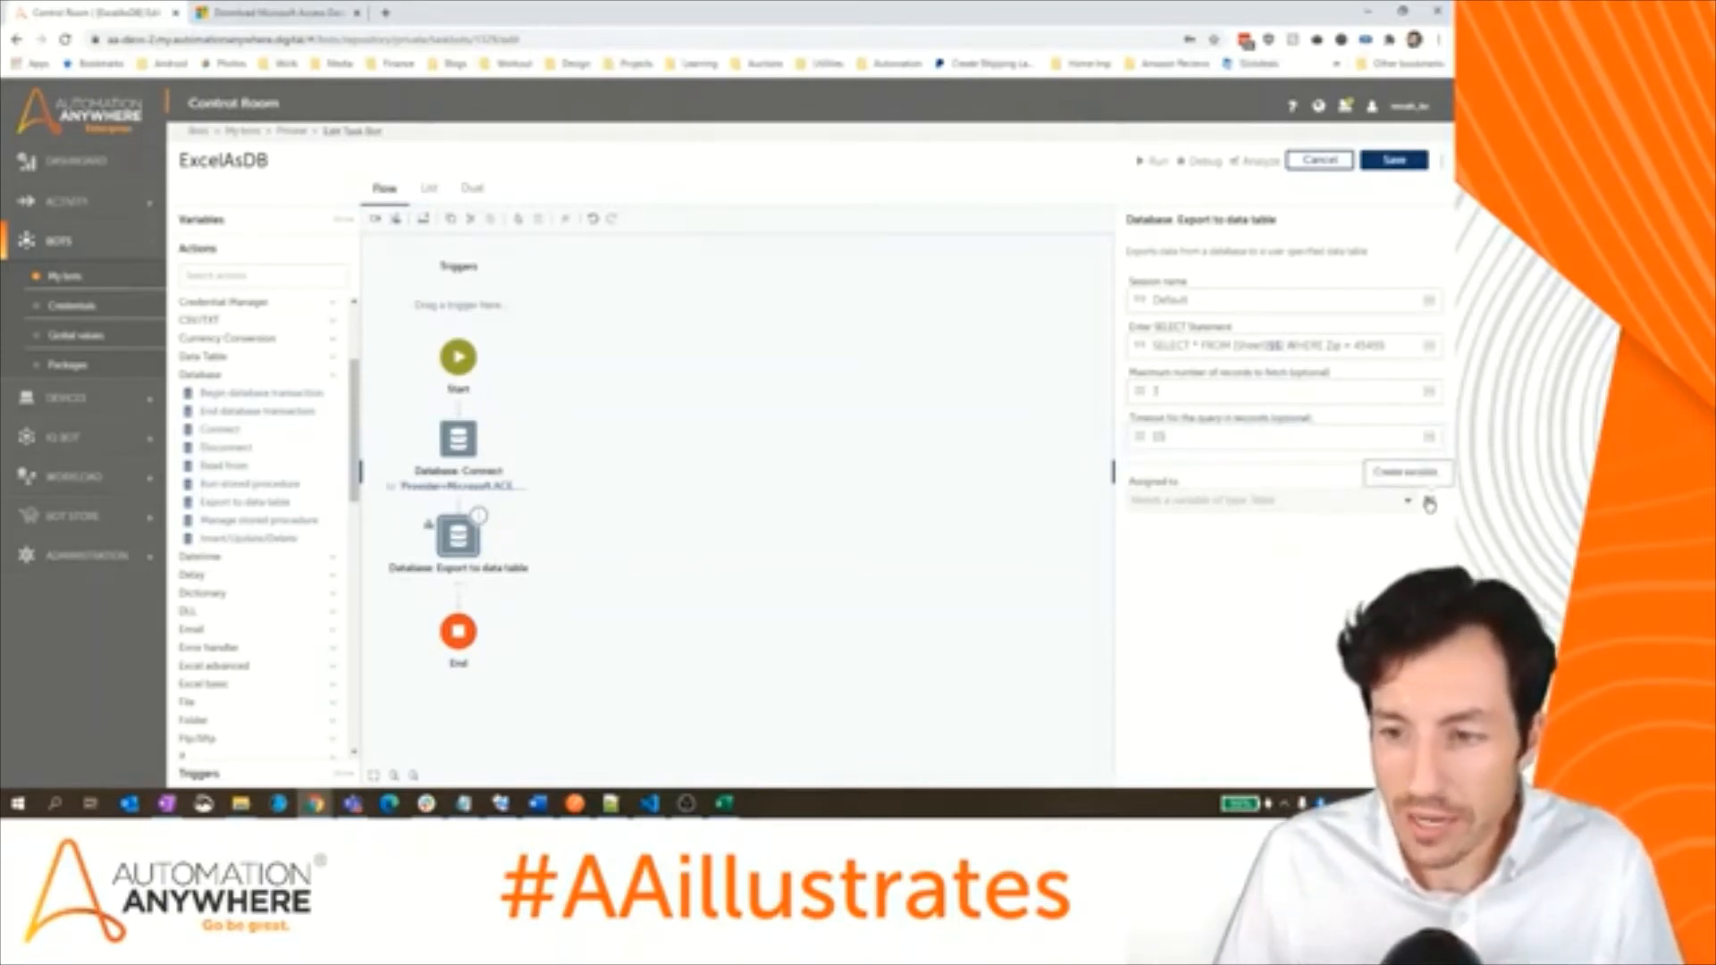
left_click(1429, 503)
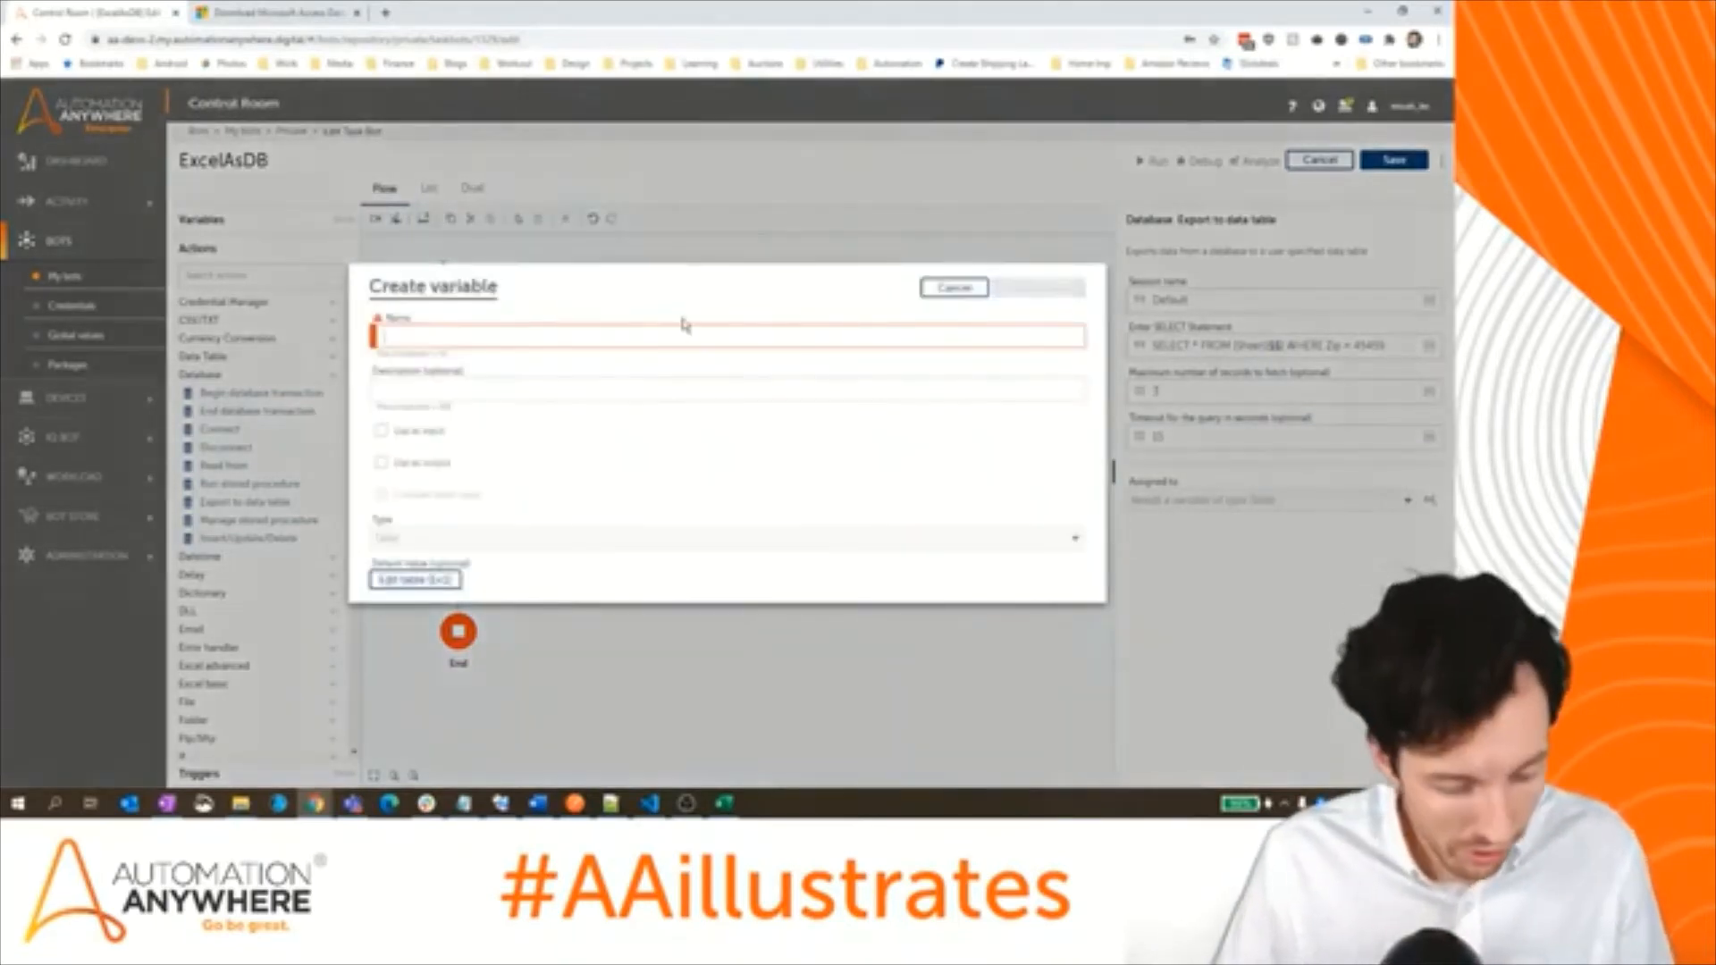
type("dt")
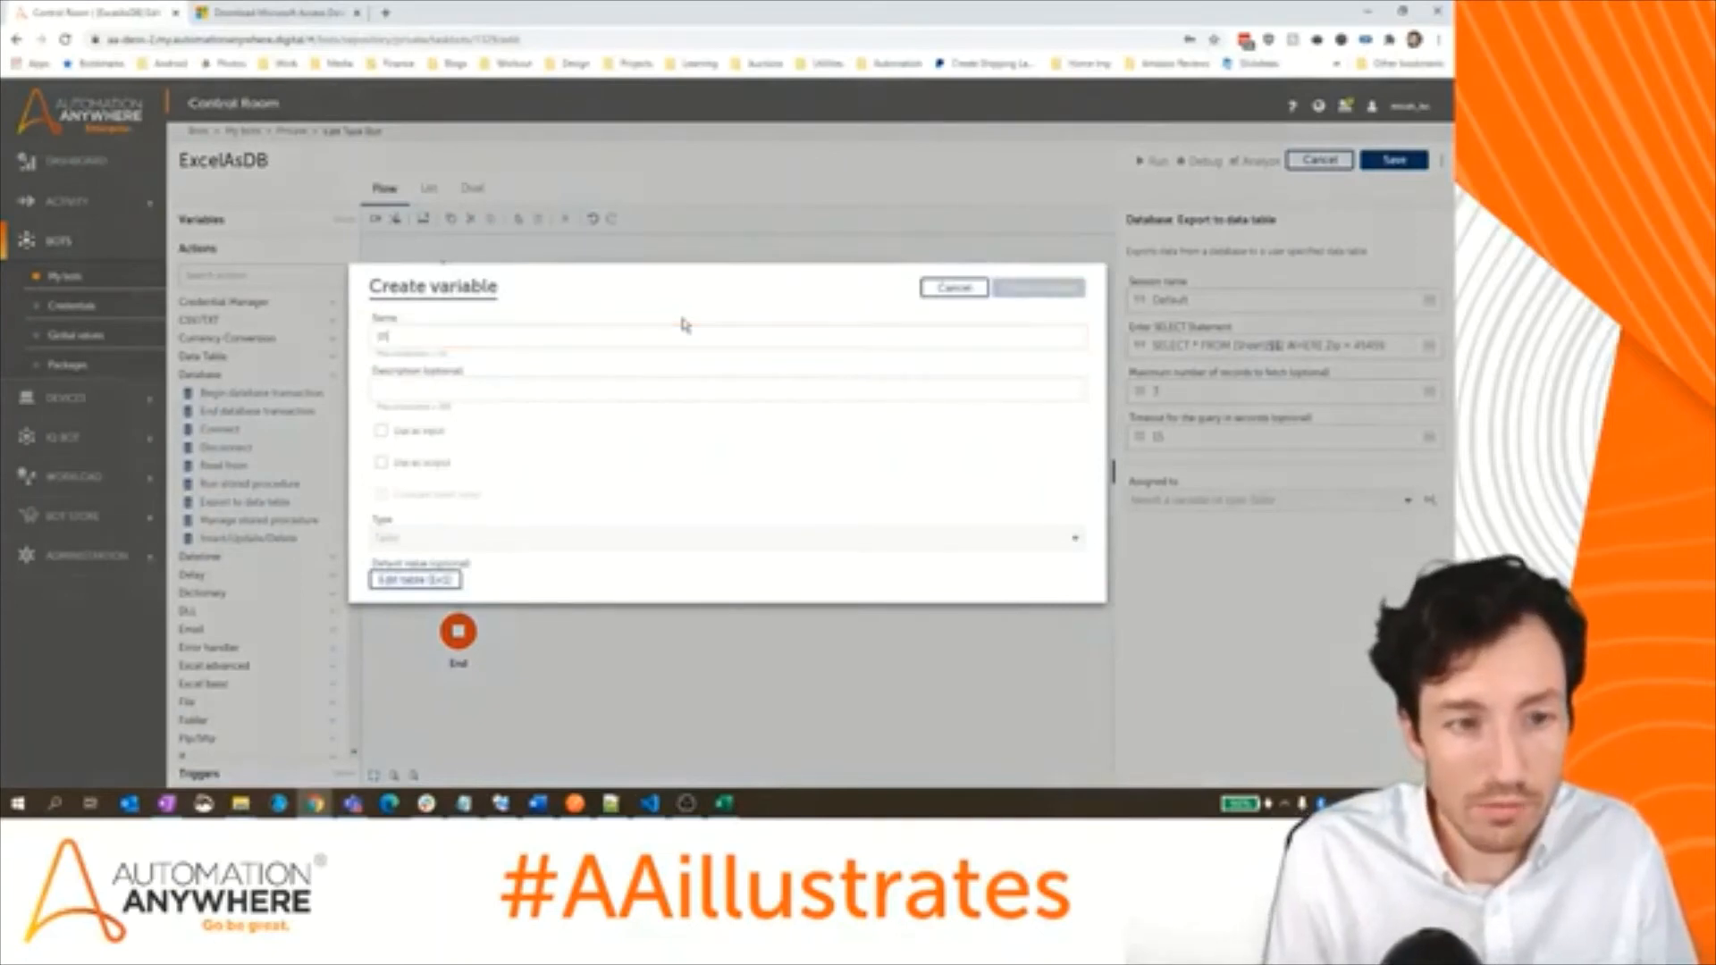
type("Qu")
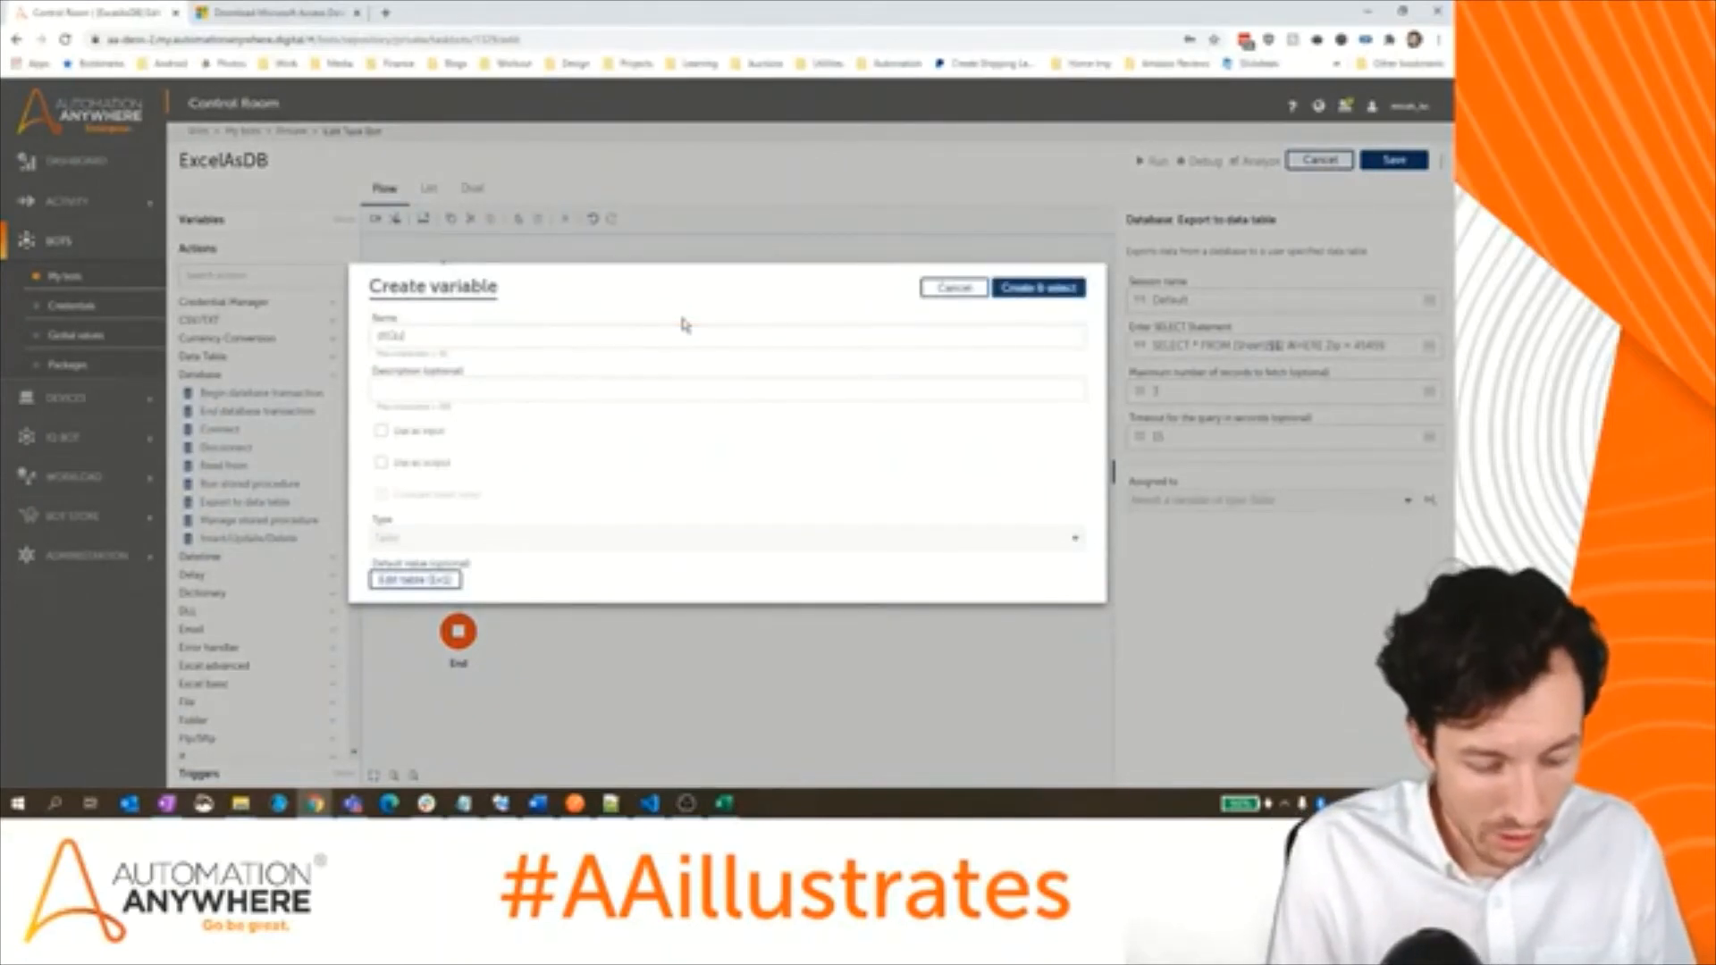
type("eryResults")
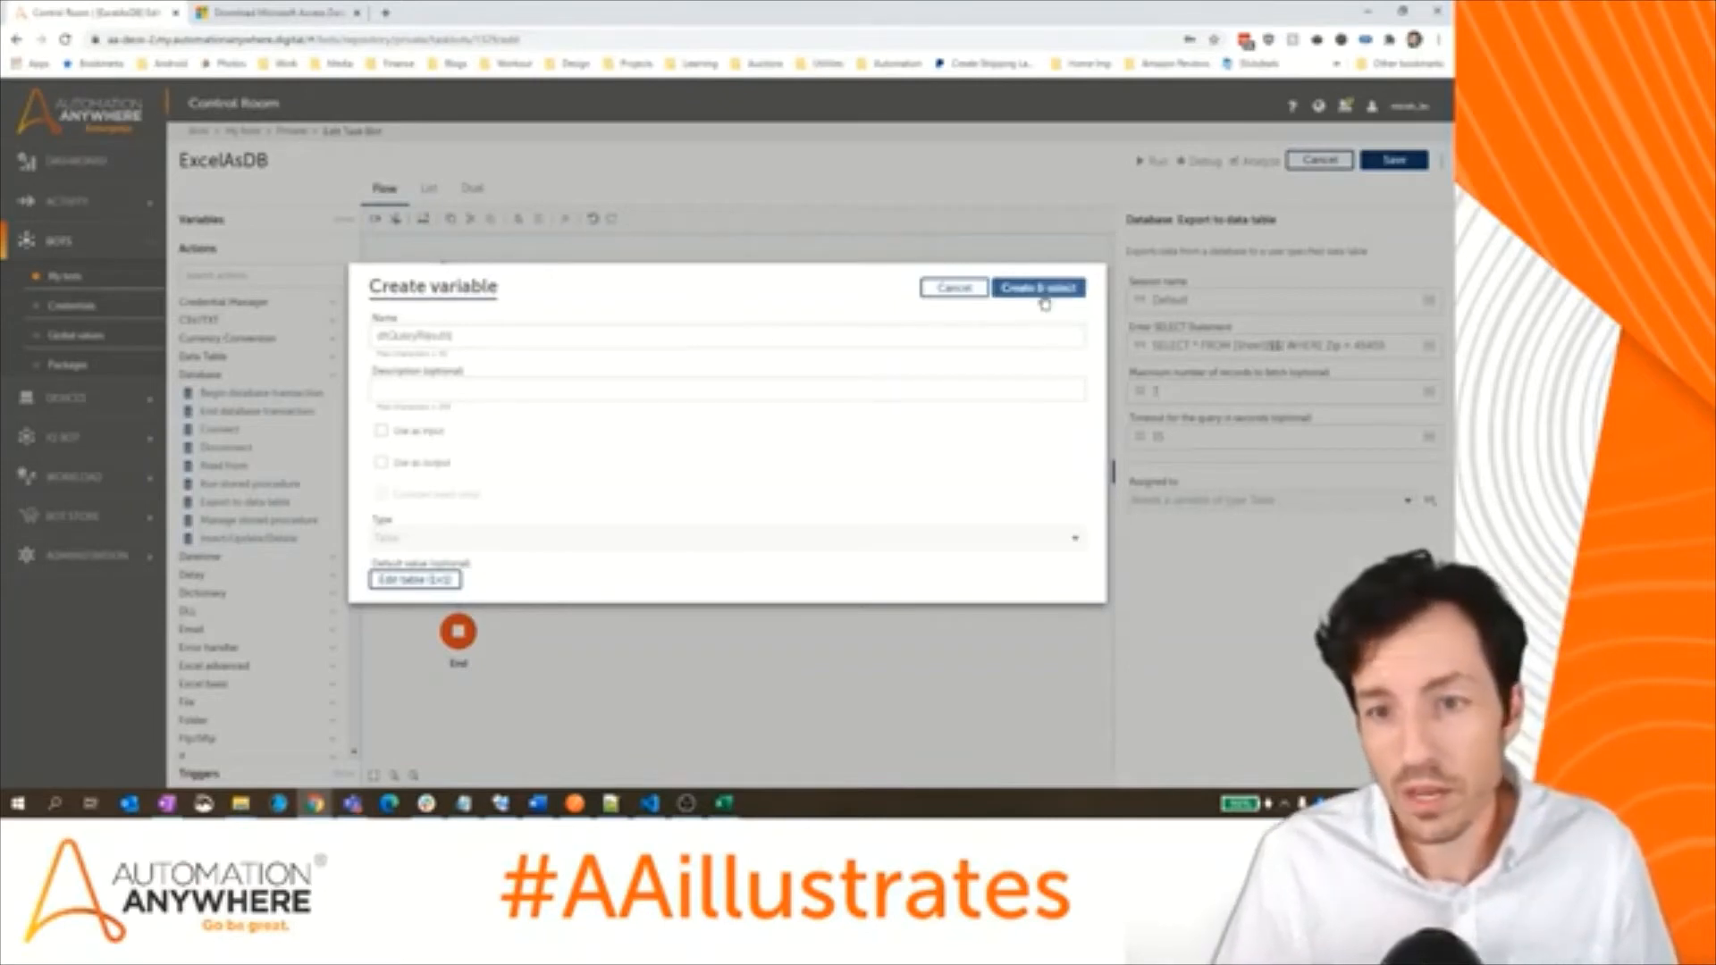
left_click(1038, 288)
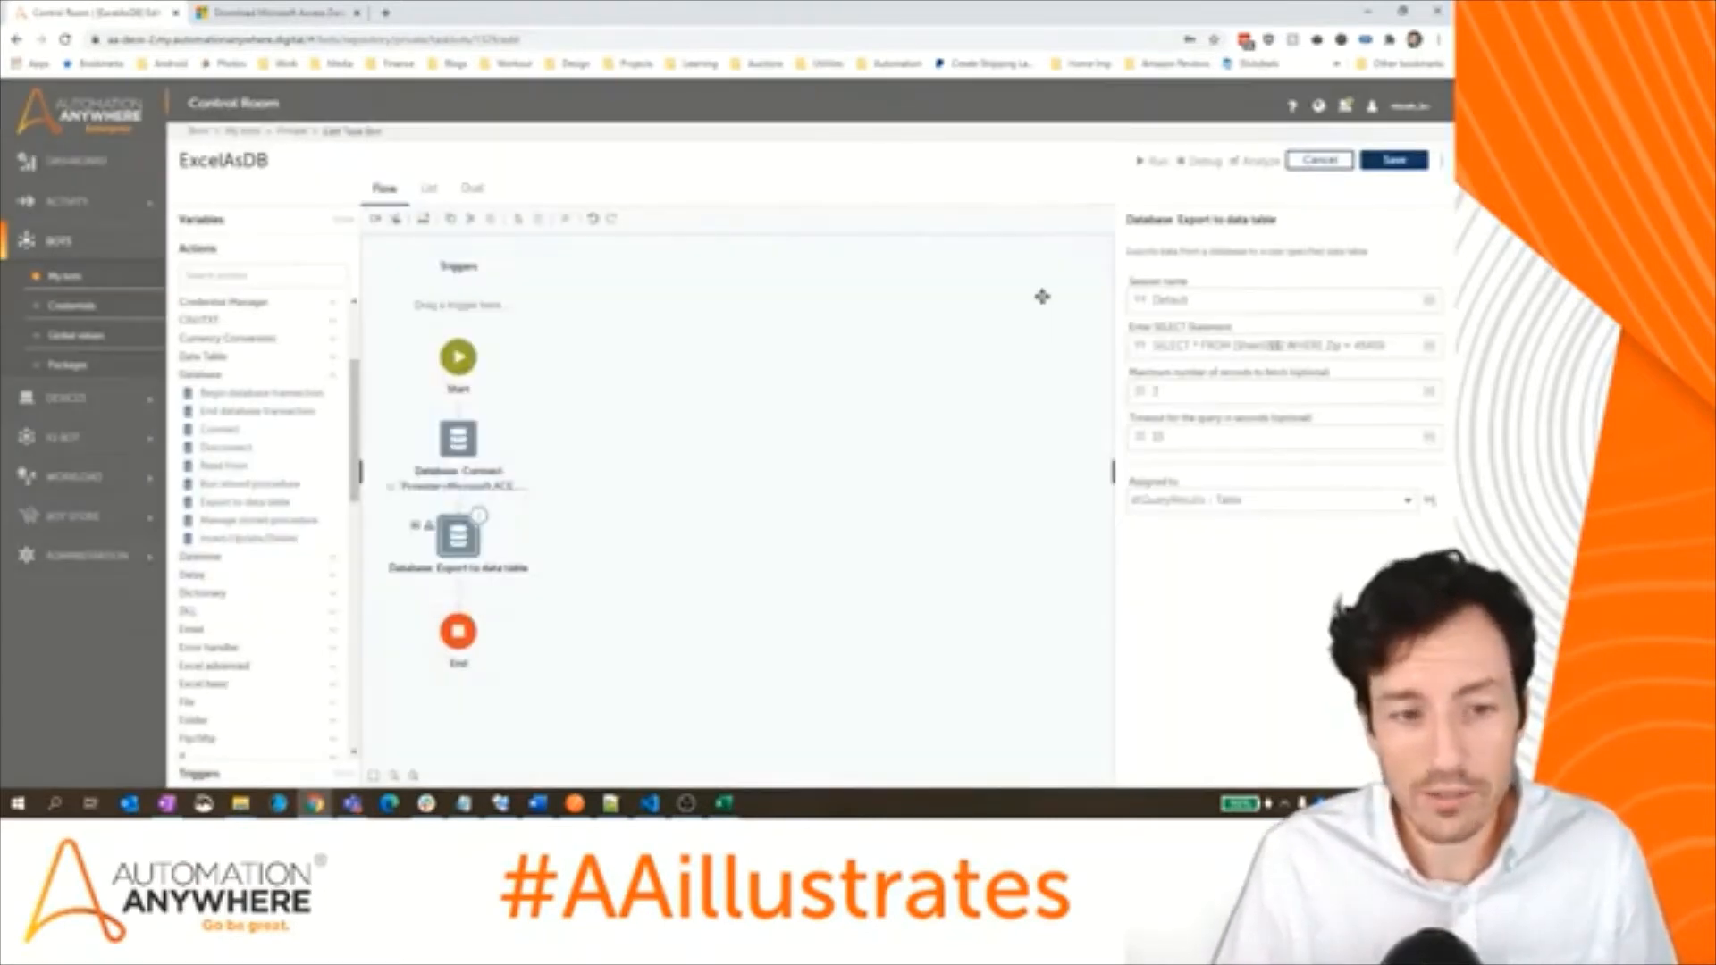
- Add a Loop action after the export action, iterating for each row in table over the dtQueryResults variable
left_click_drag(858, 567, 889, 479)
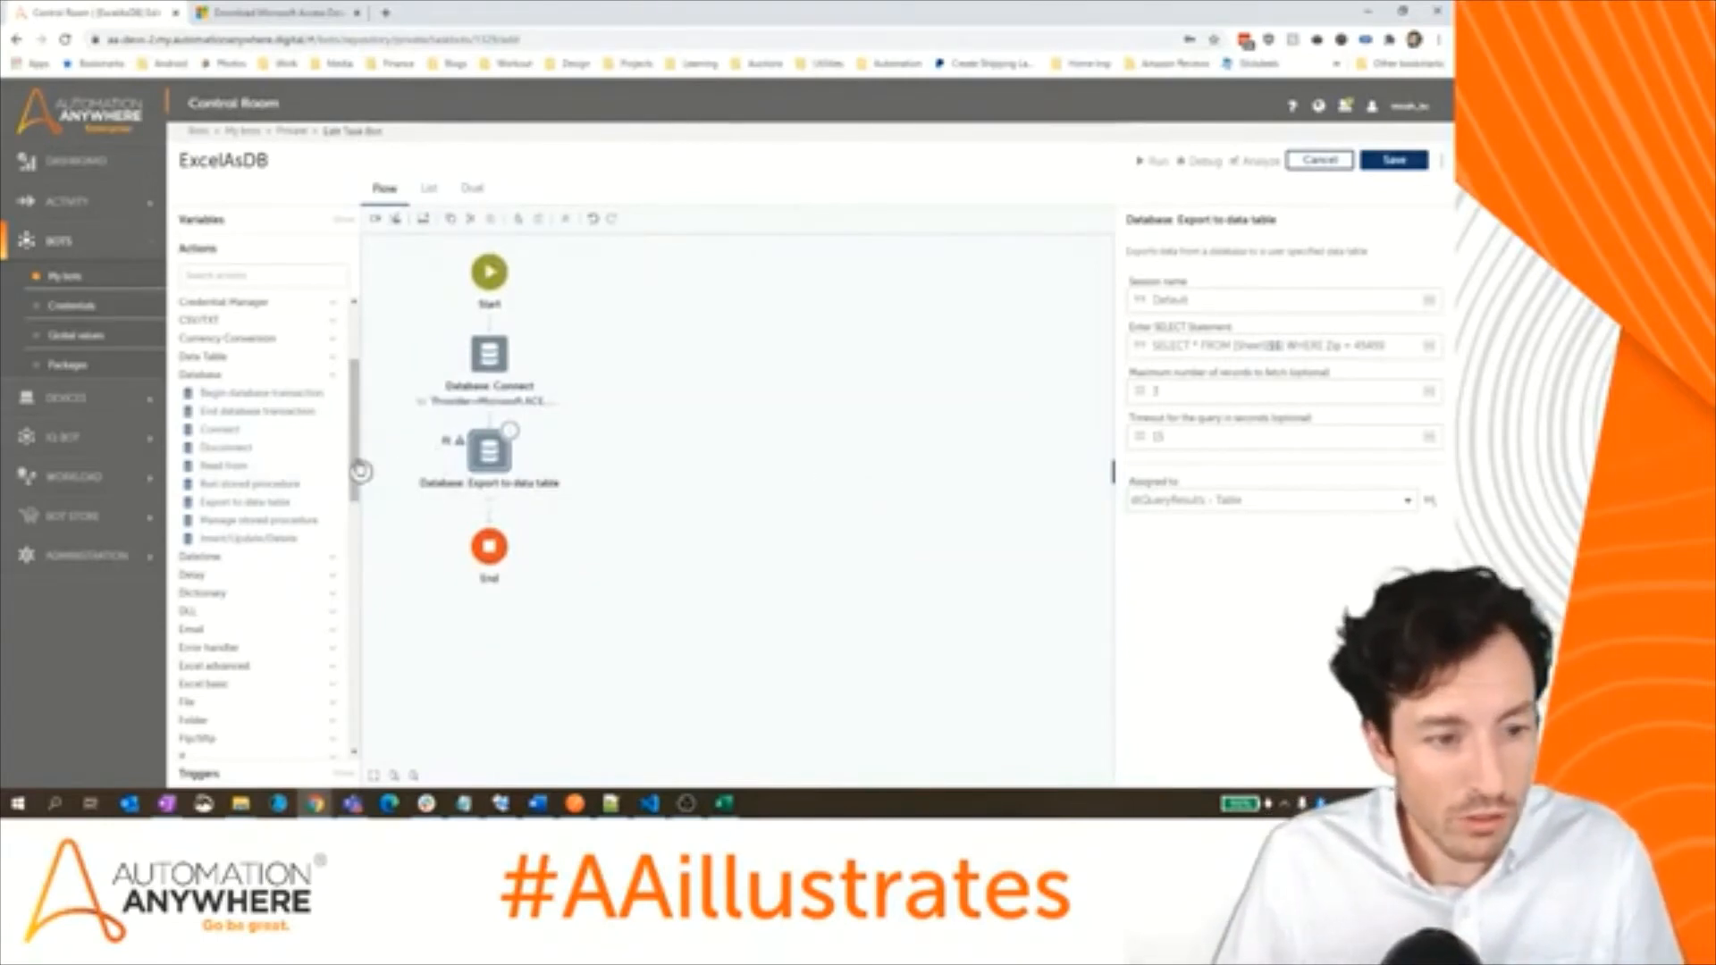
left_click_drag(357, 471, 361, 565)
left_click(271, 577)
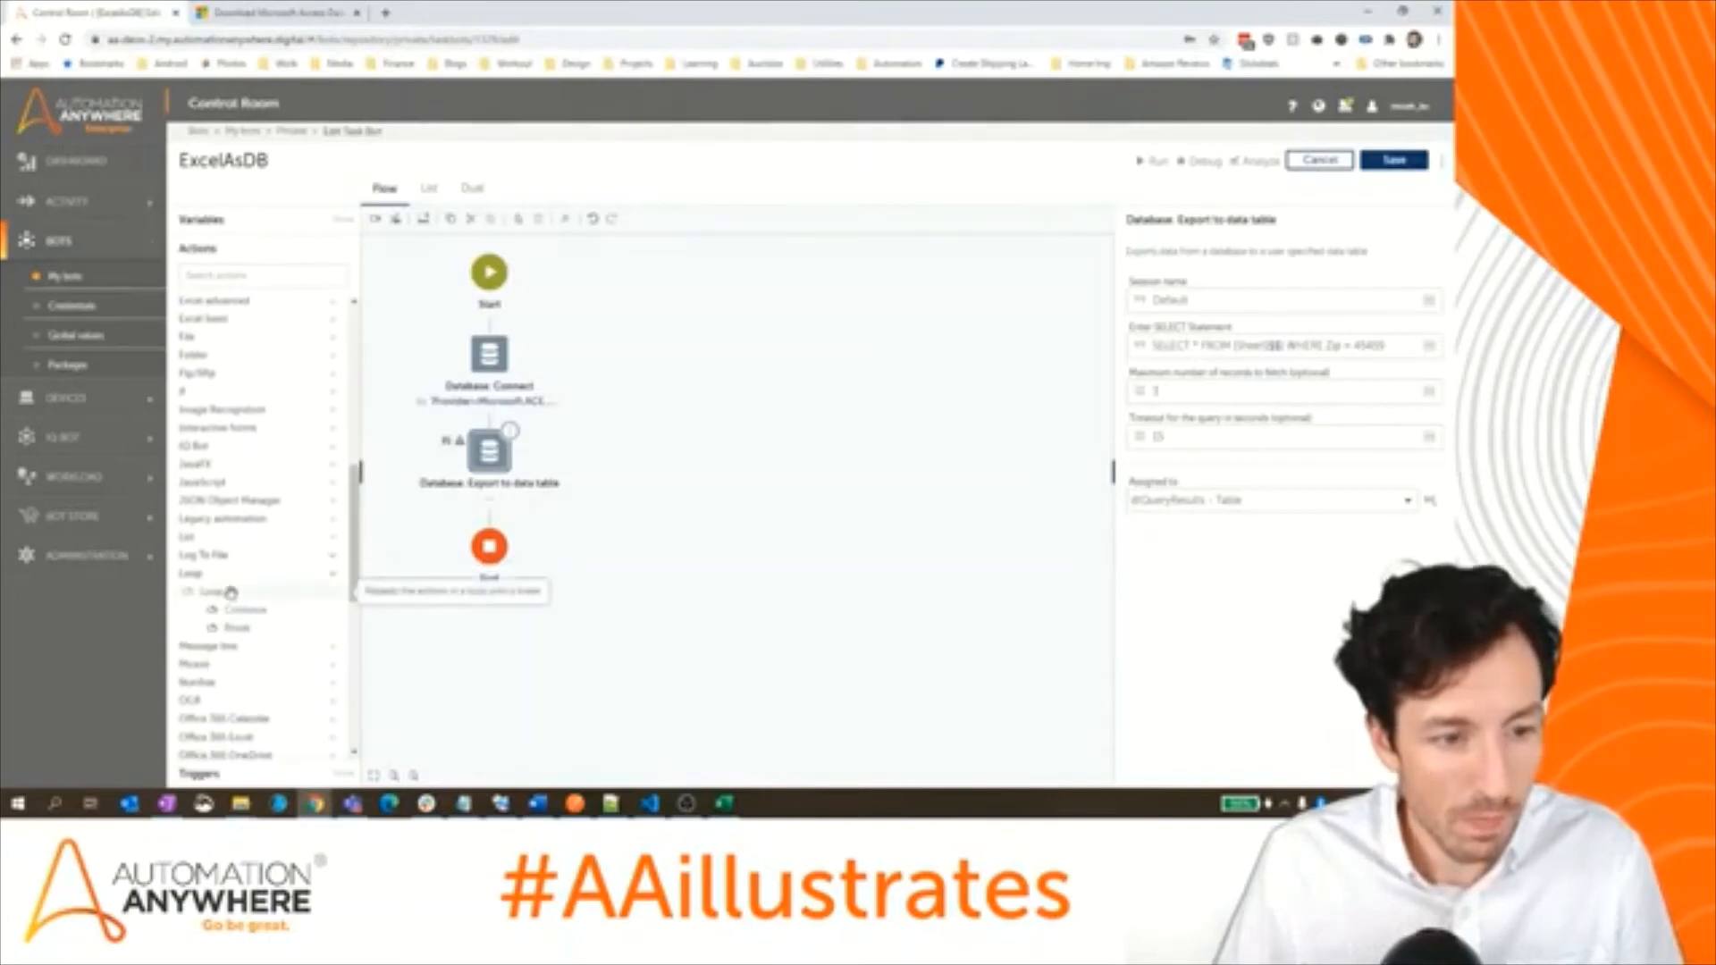
left_click_drag(223, 591, 535, 527)
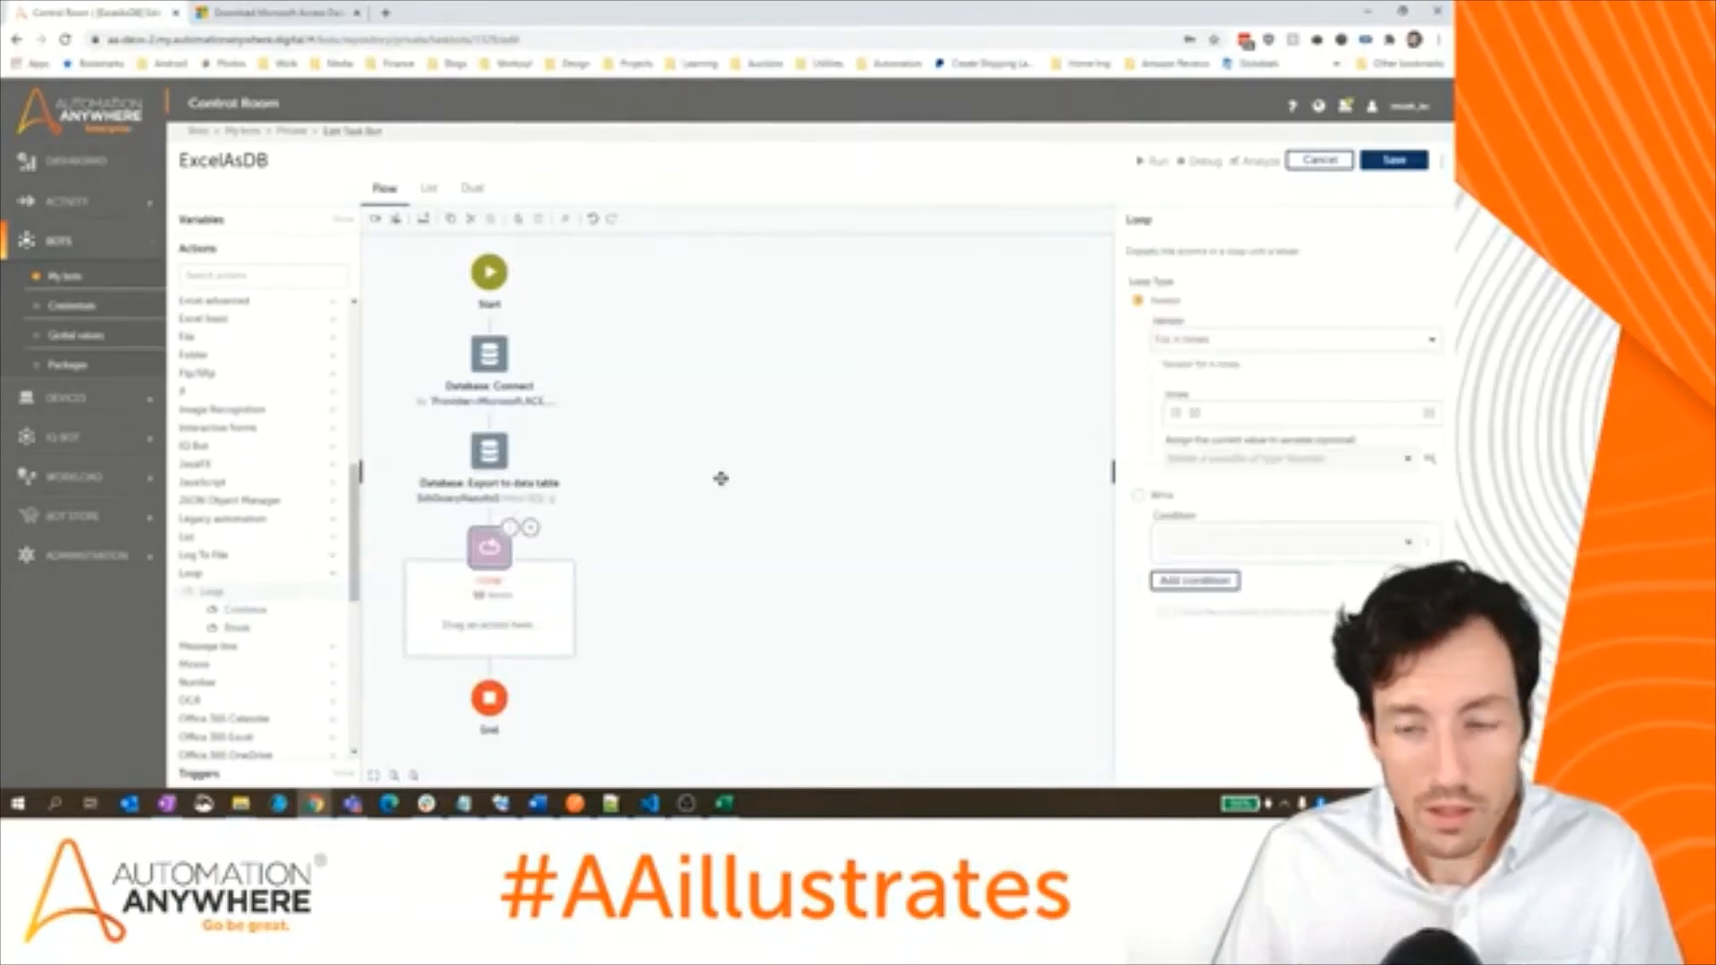
left_click(1272, 337)
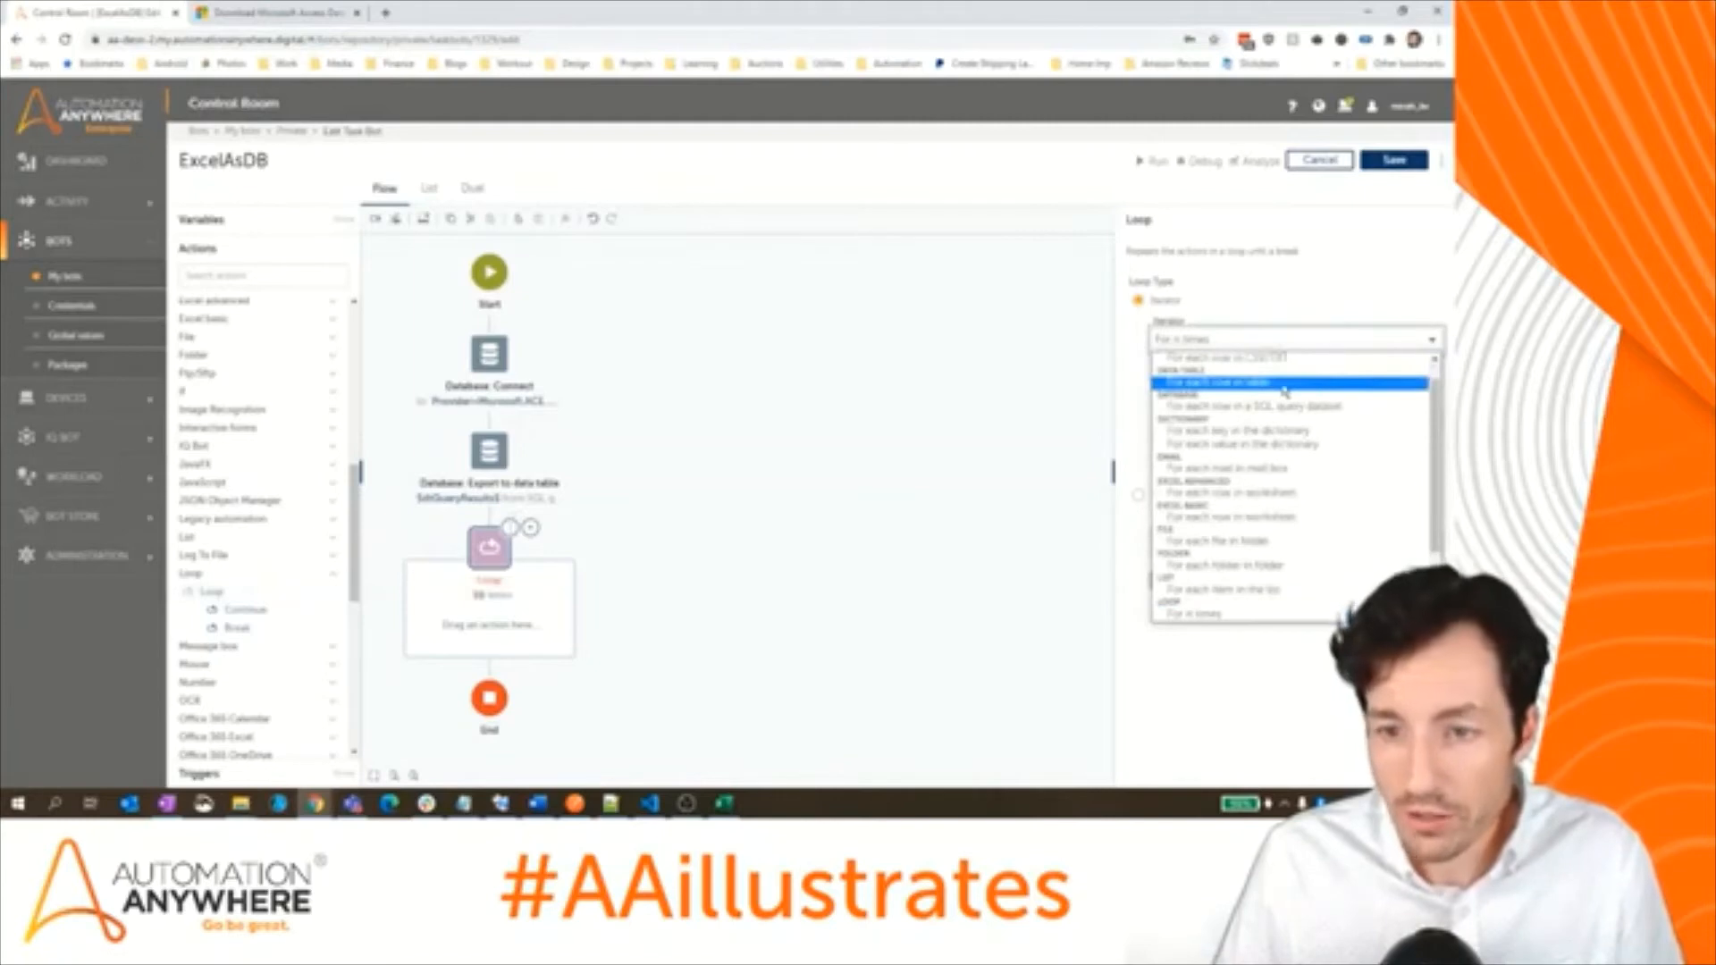
left_click(1278, 385)
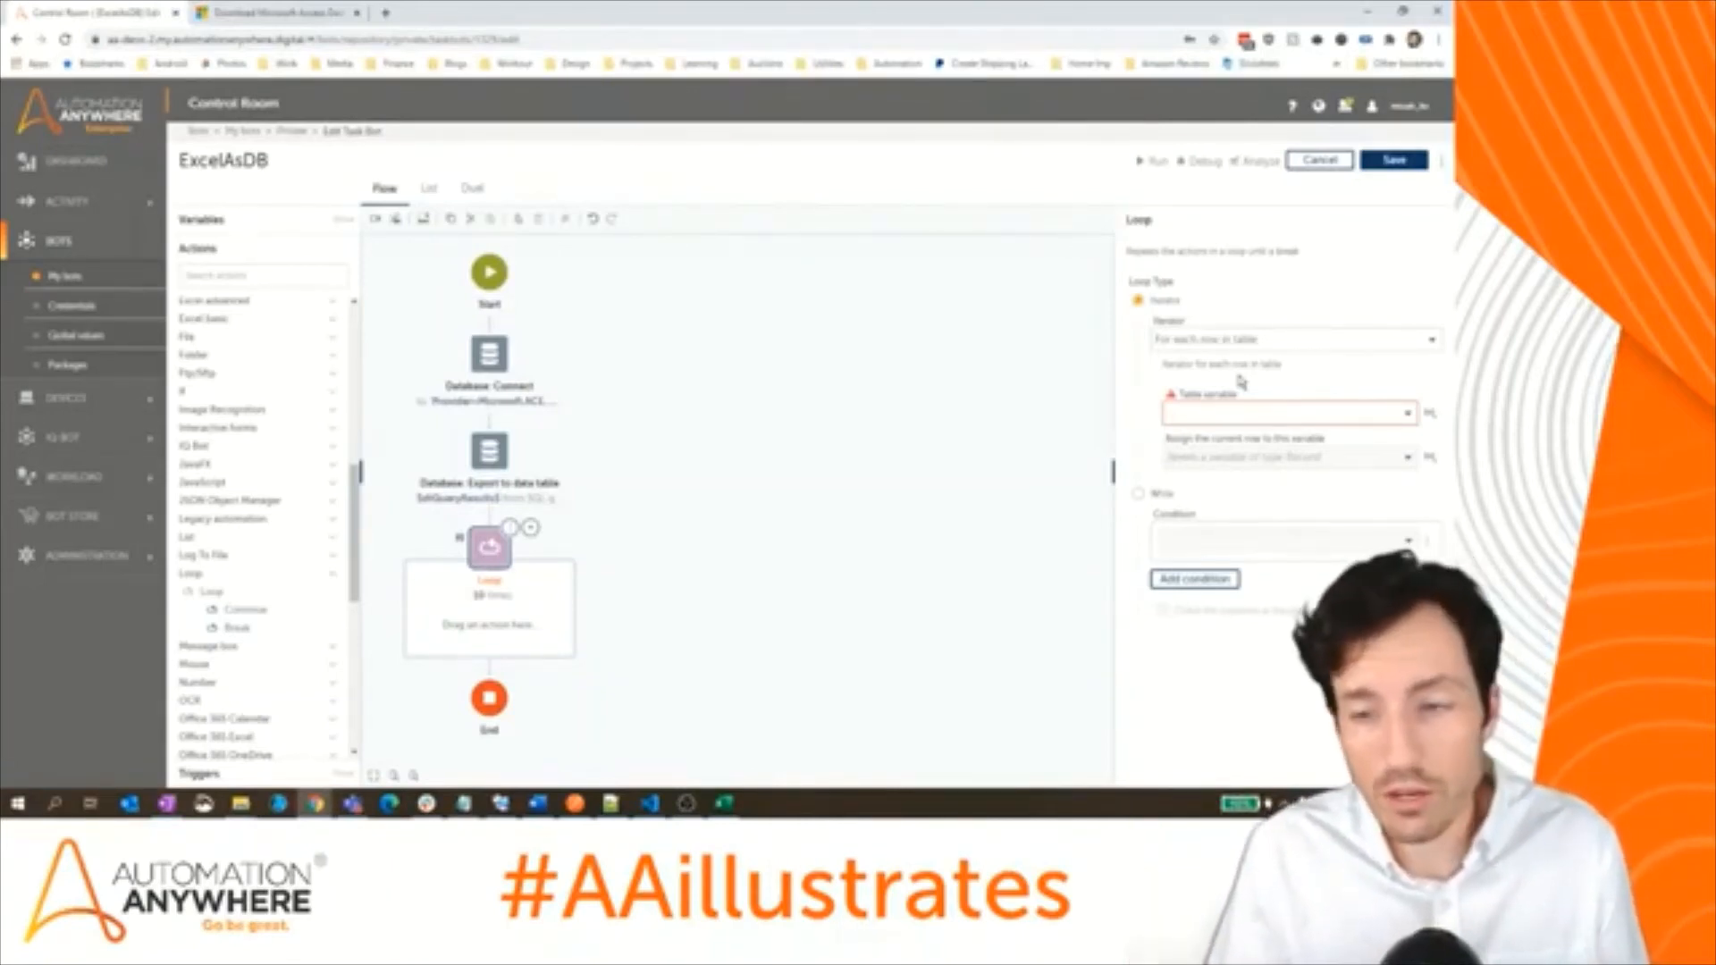
left_click(1241, 419)
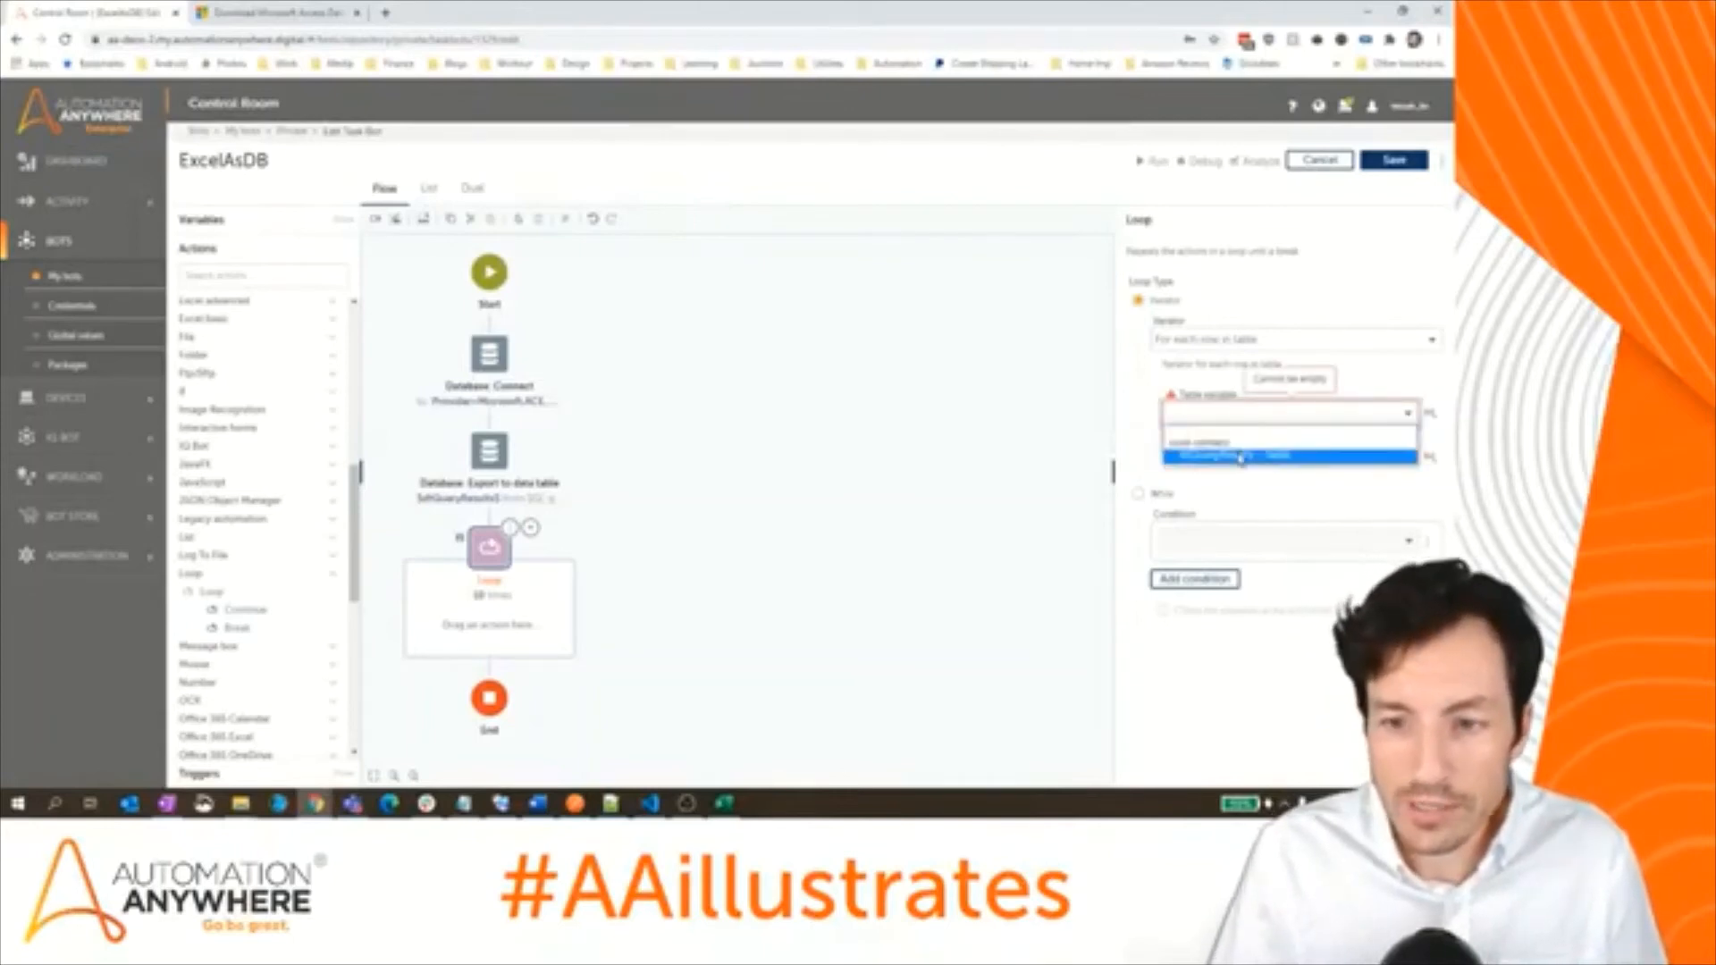
left_click(1240, 457)
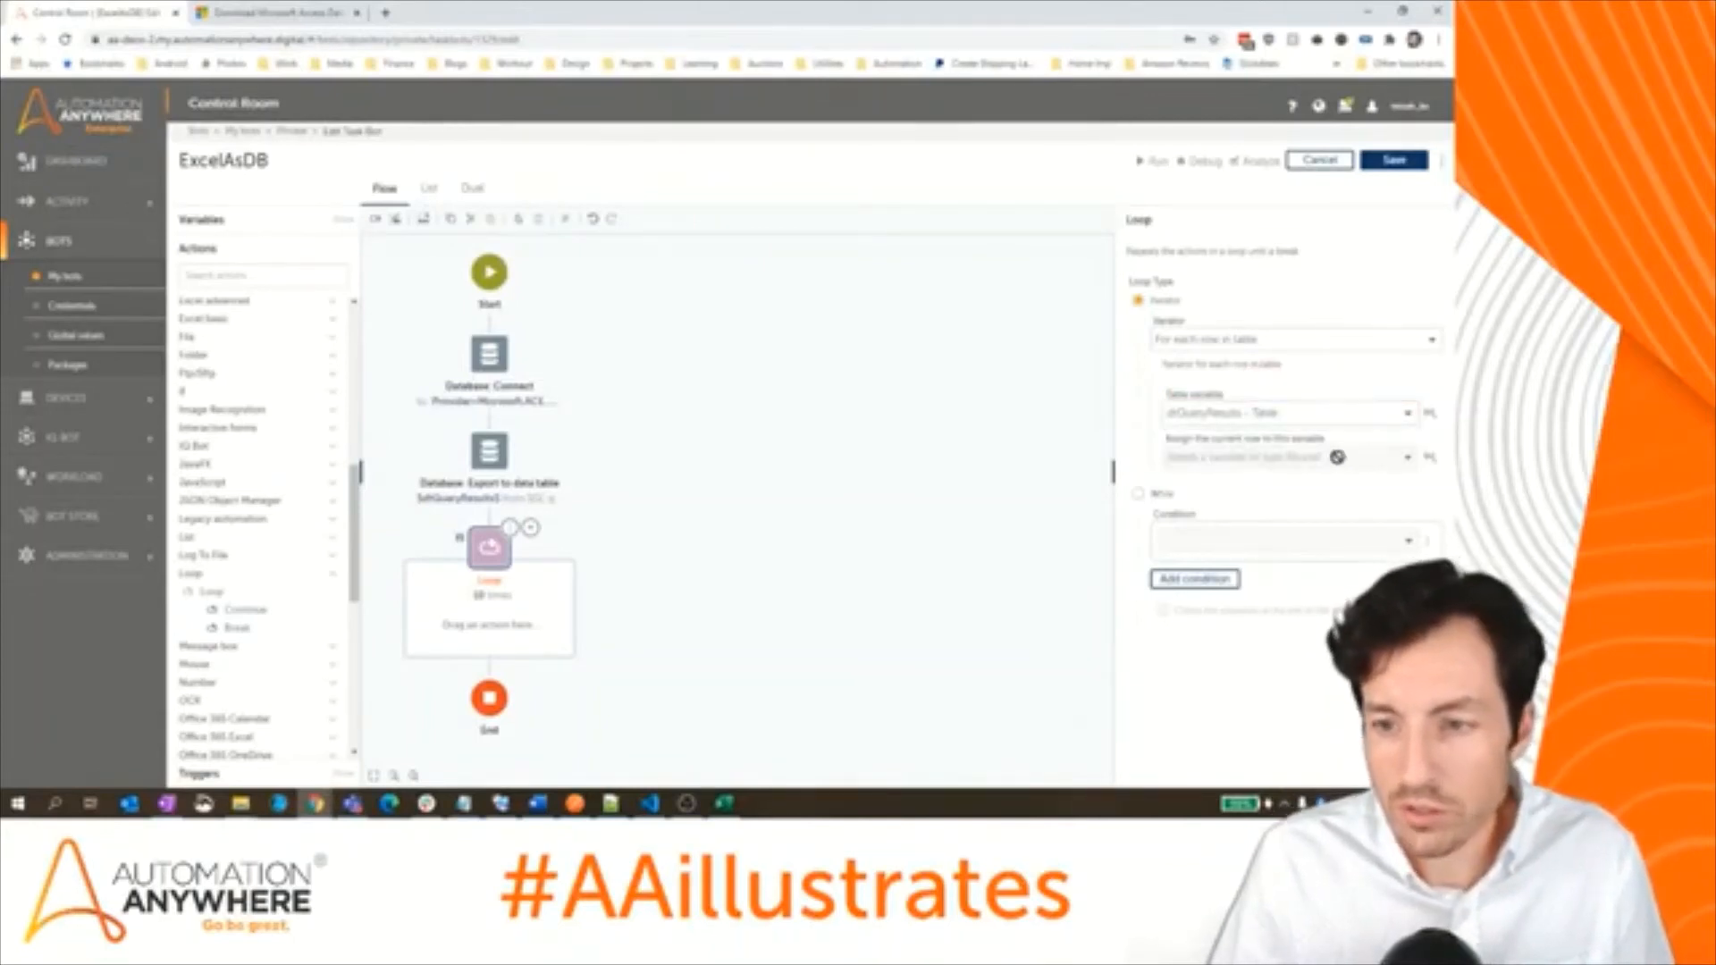
- Create a Record variable named rCurrentRow, assign the loop's current row to it, and save the bot
left_click(1430, 458)
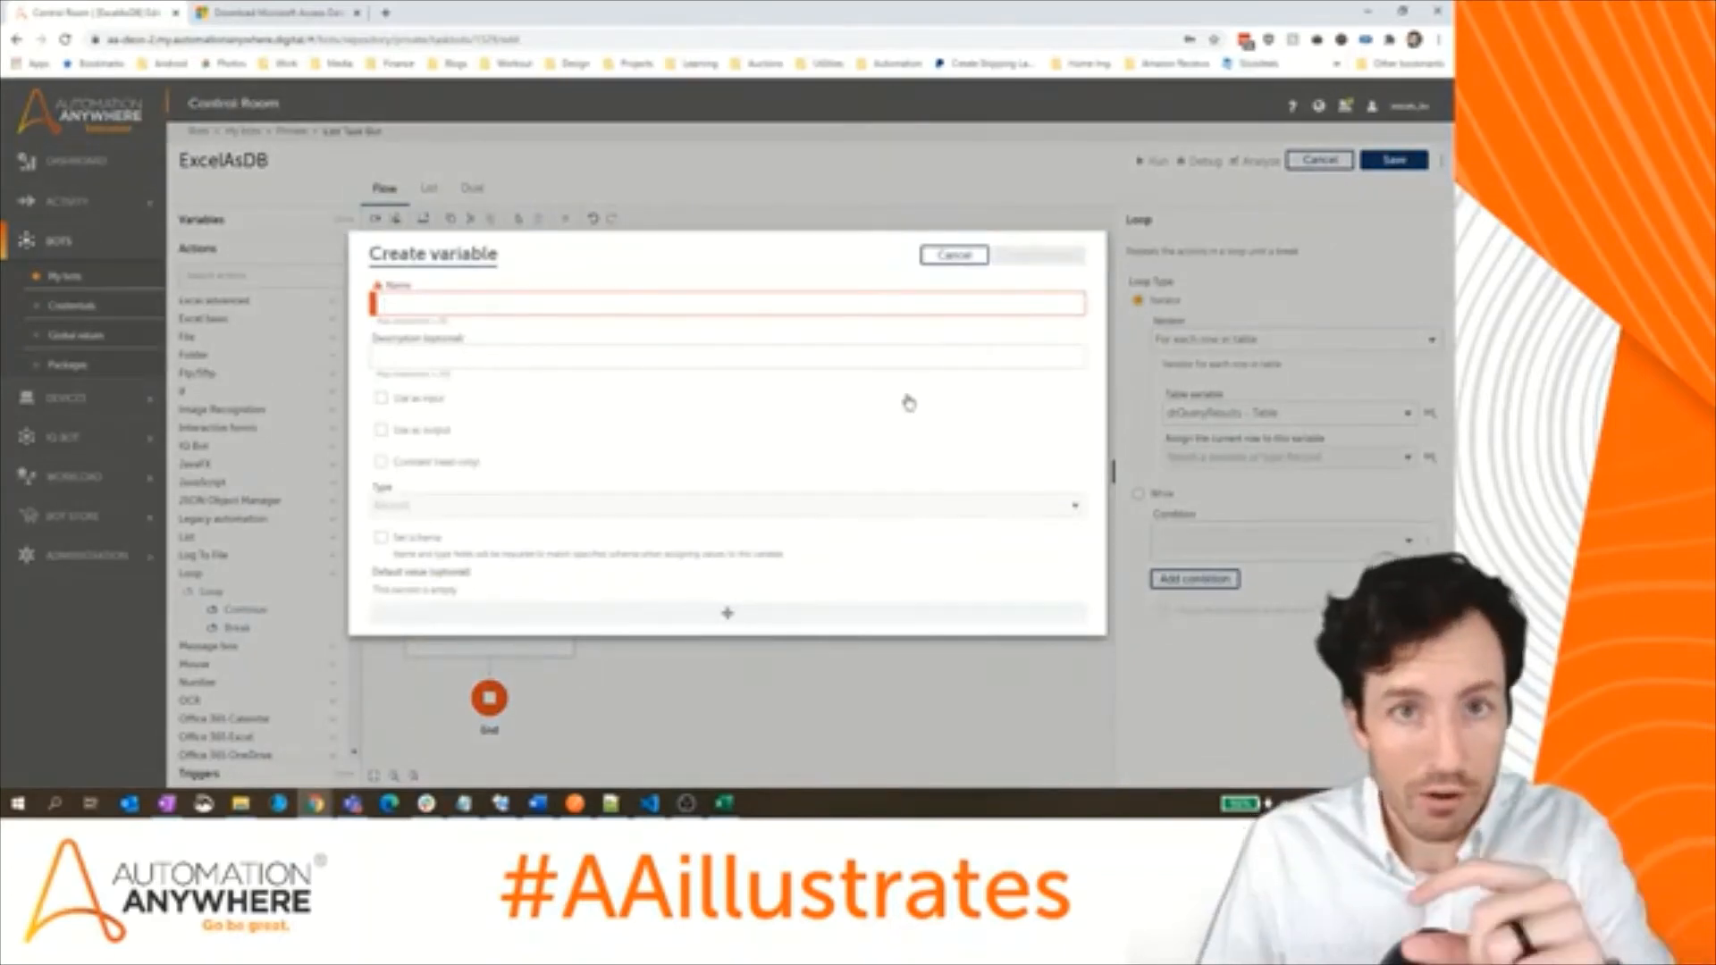
type("r")
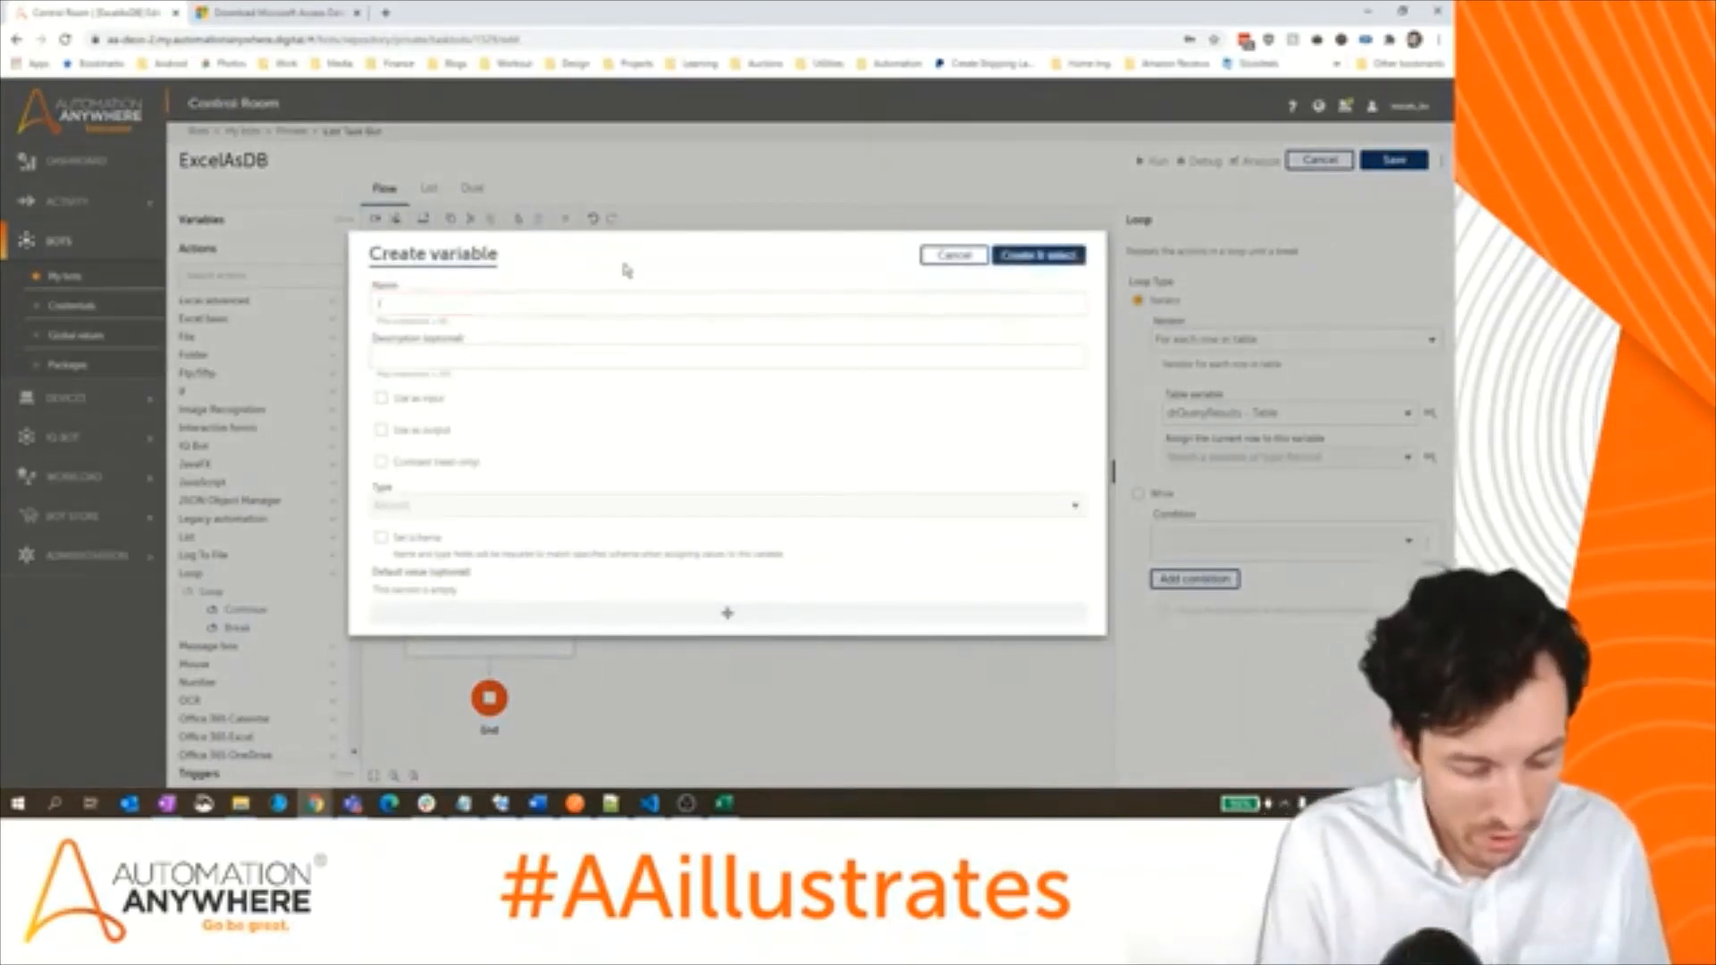
type("CurRowRow")
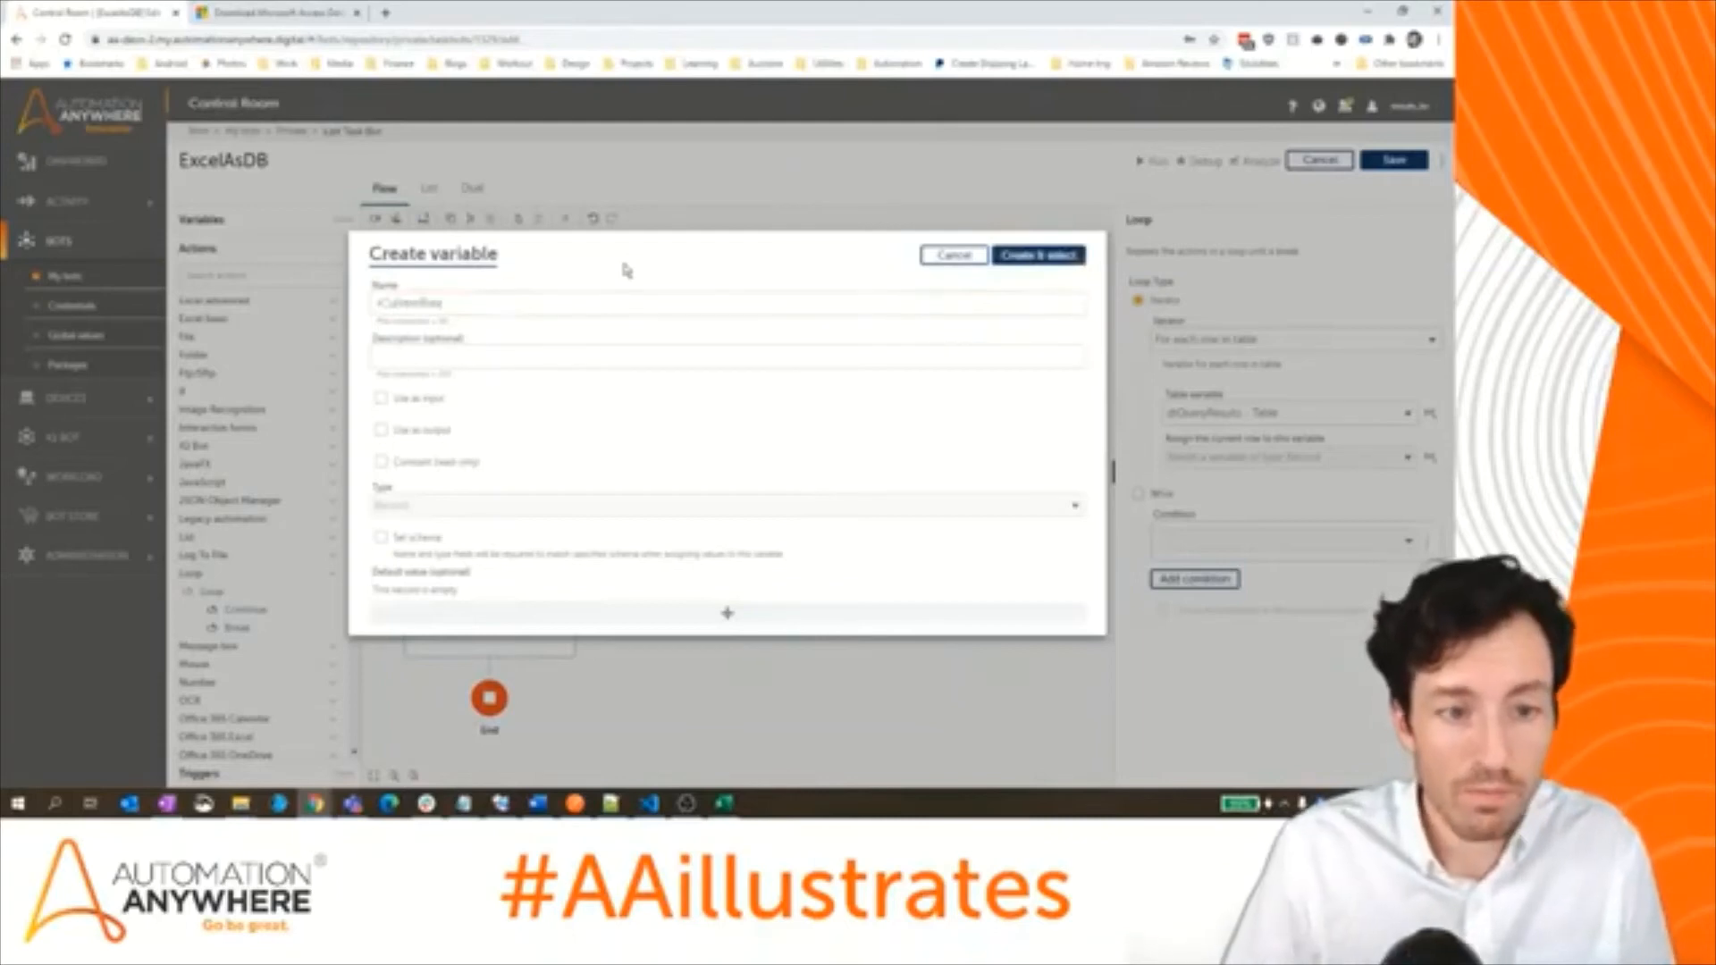
left_click(1063, 257)
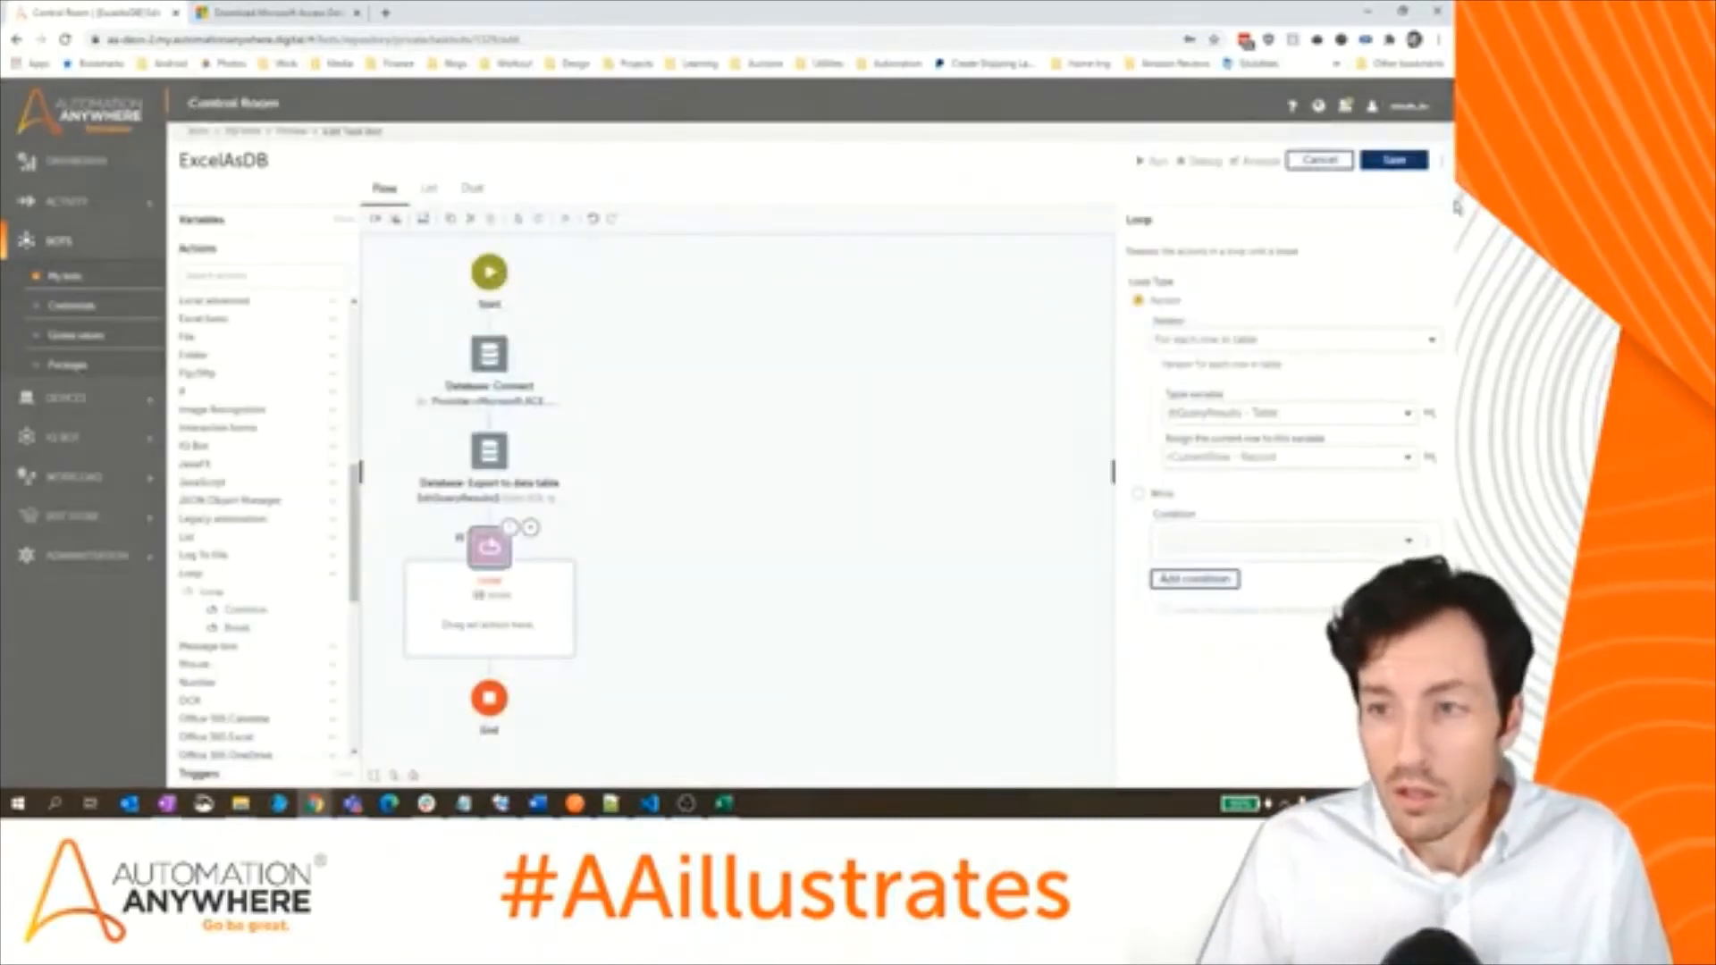
left_click(1407, 166)
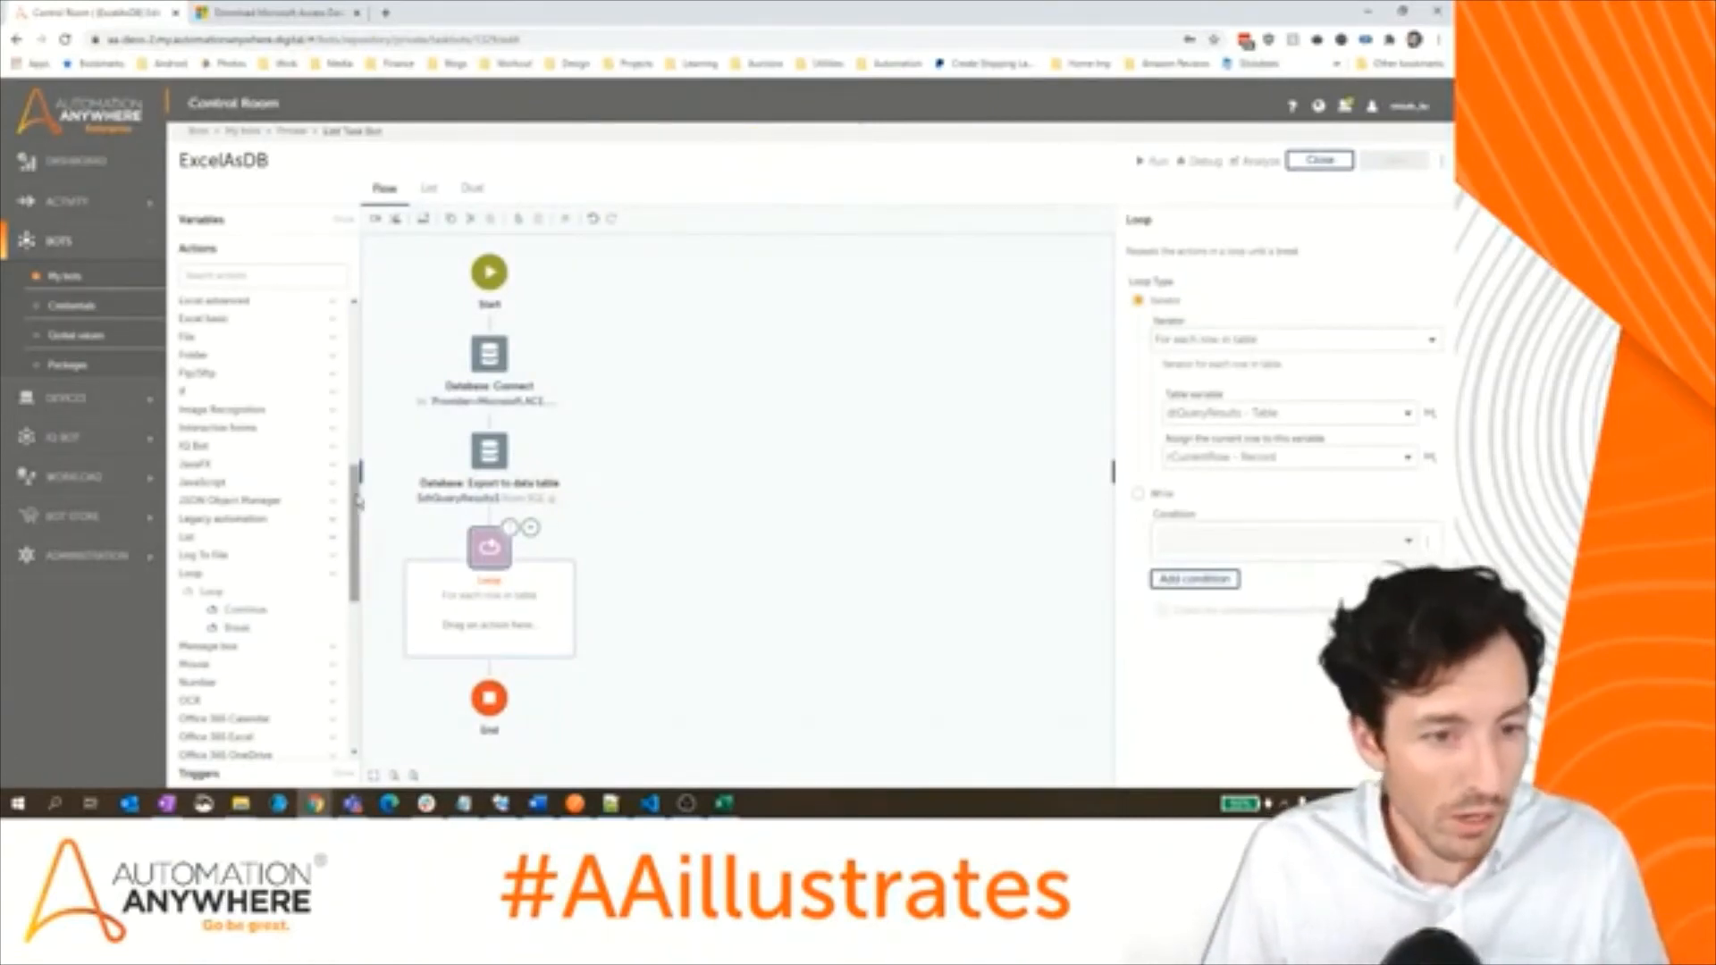
- Add a Message box action inside the loop
left_click_drag(355, 497, 355, 530)
left_click(236, 529)
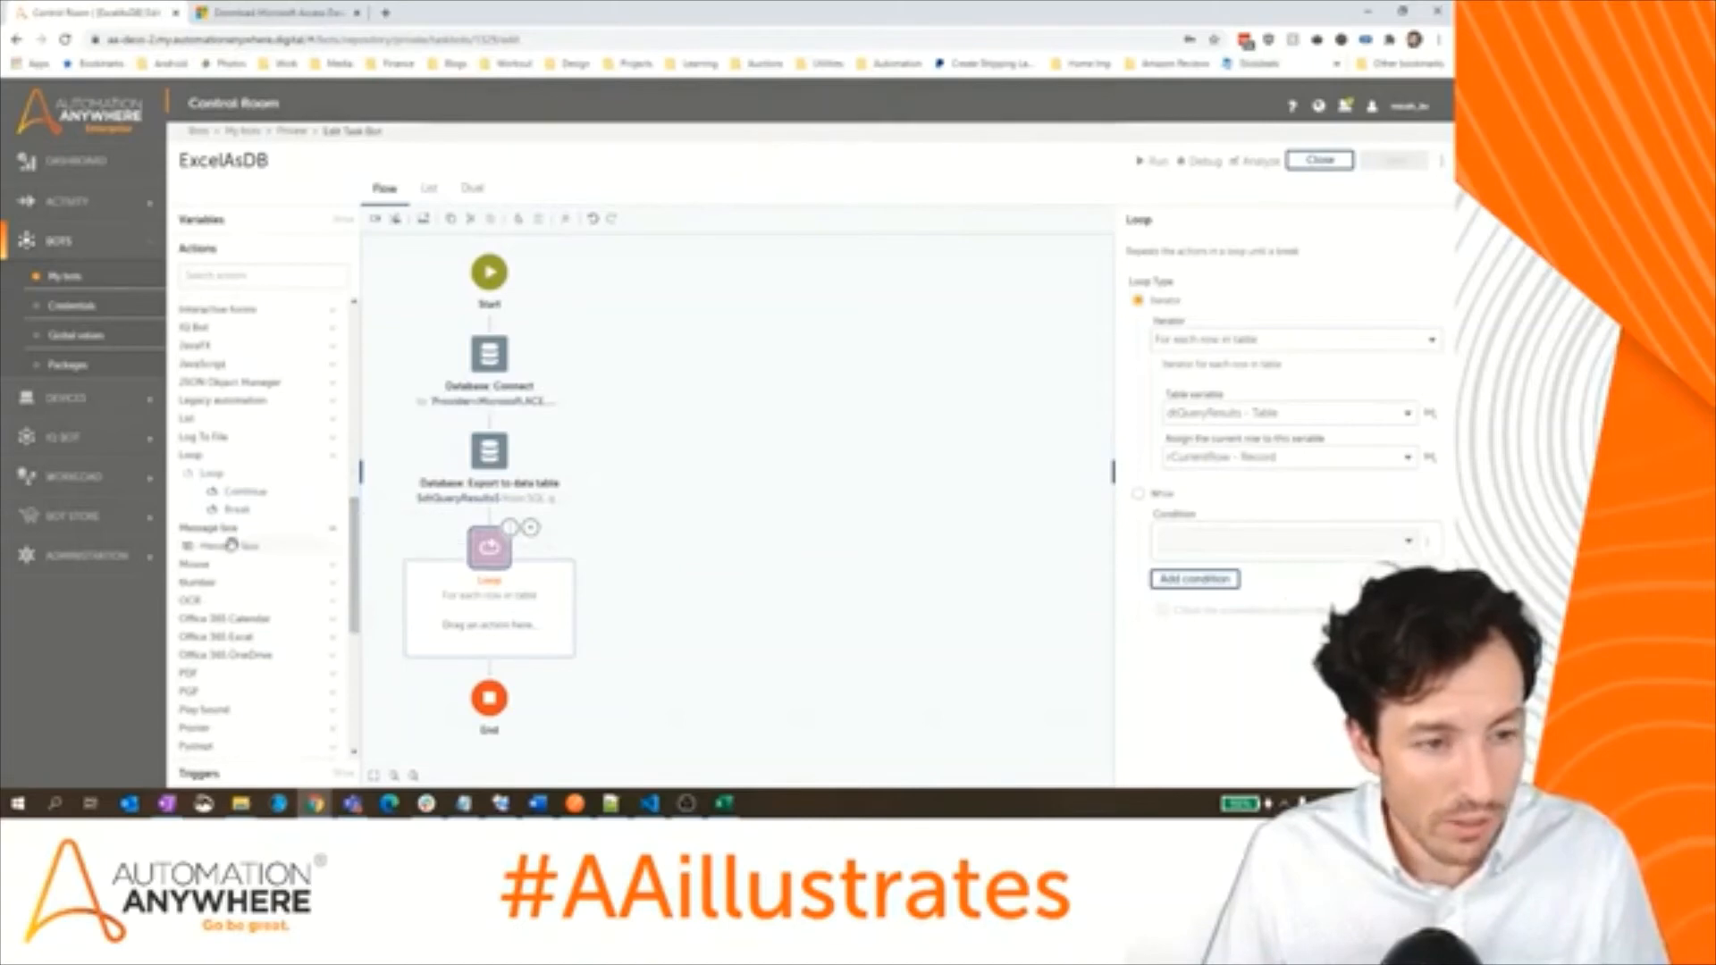
left_click_drag(230, 545, 519, 616)
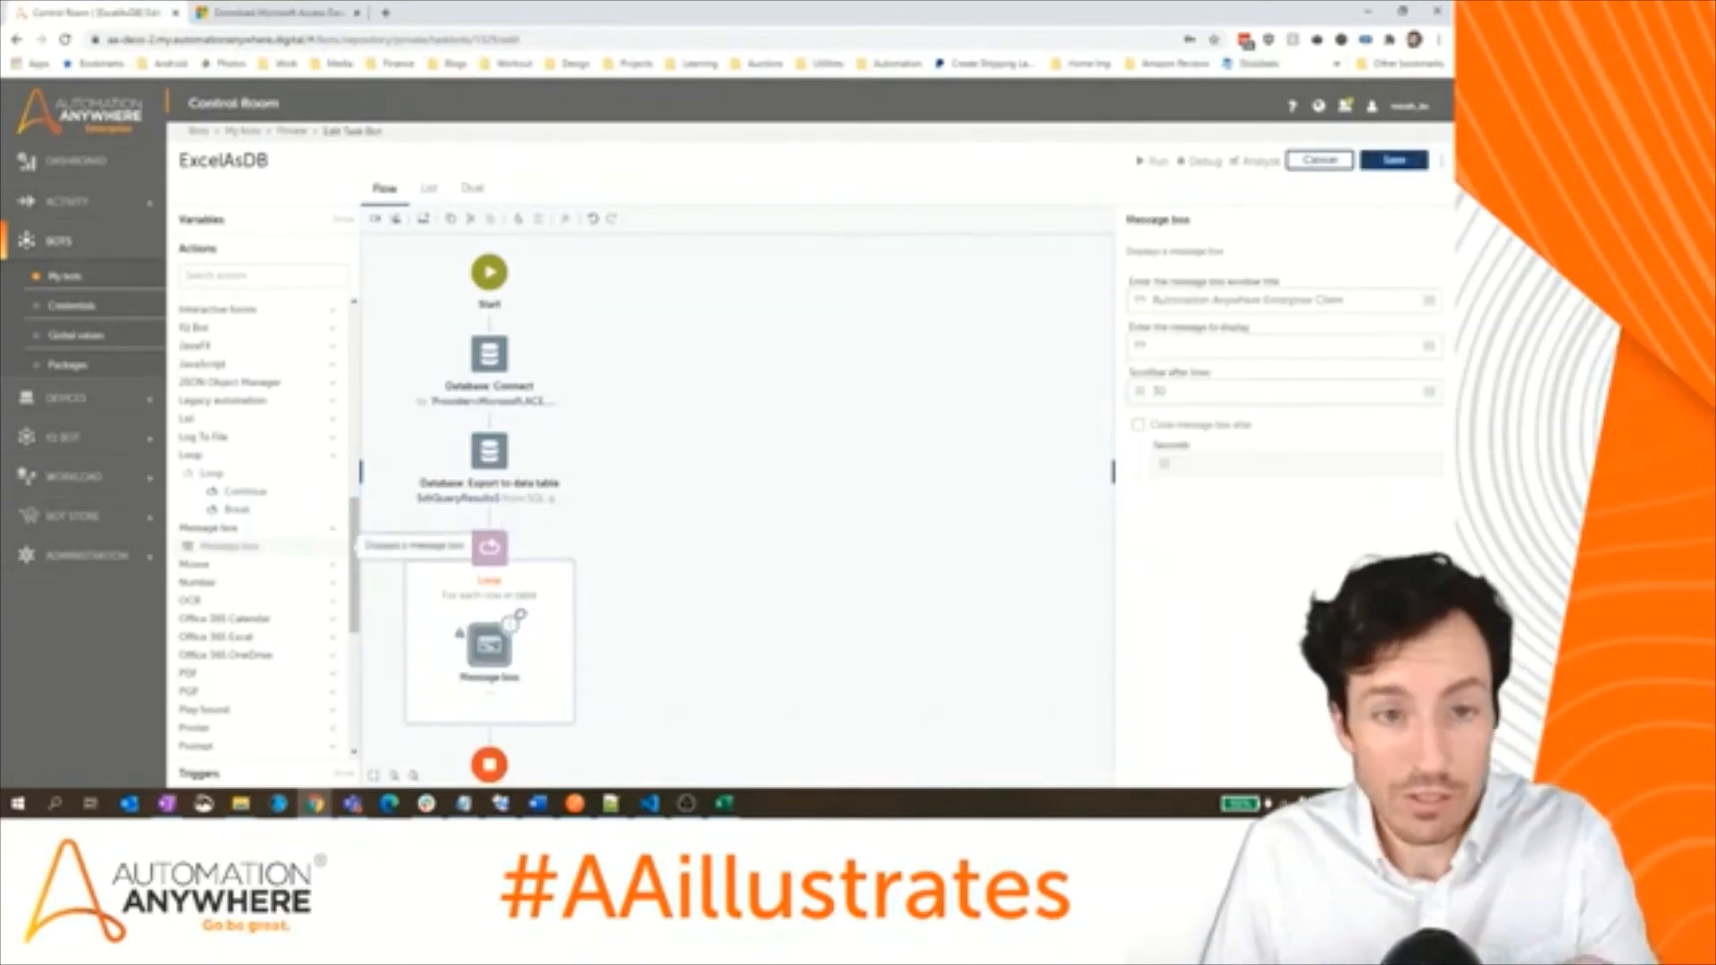
- Enter the message as City: followed by rCurrentRow's city column by index, checking the column order in the Excel workbook
left_click(1187, 346)
type("City")
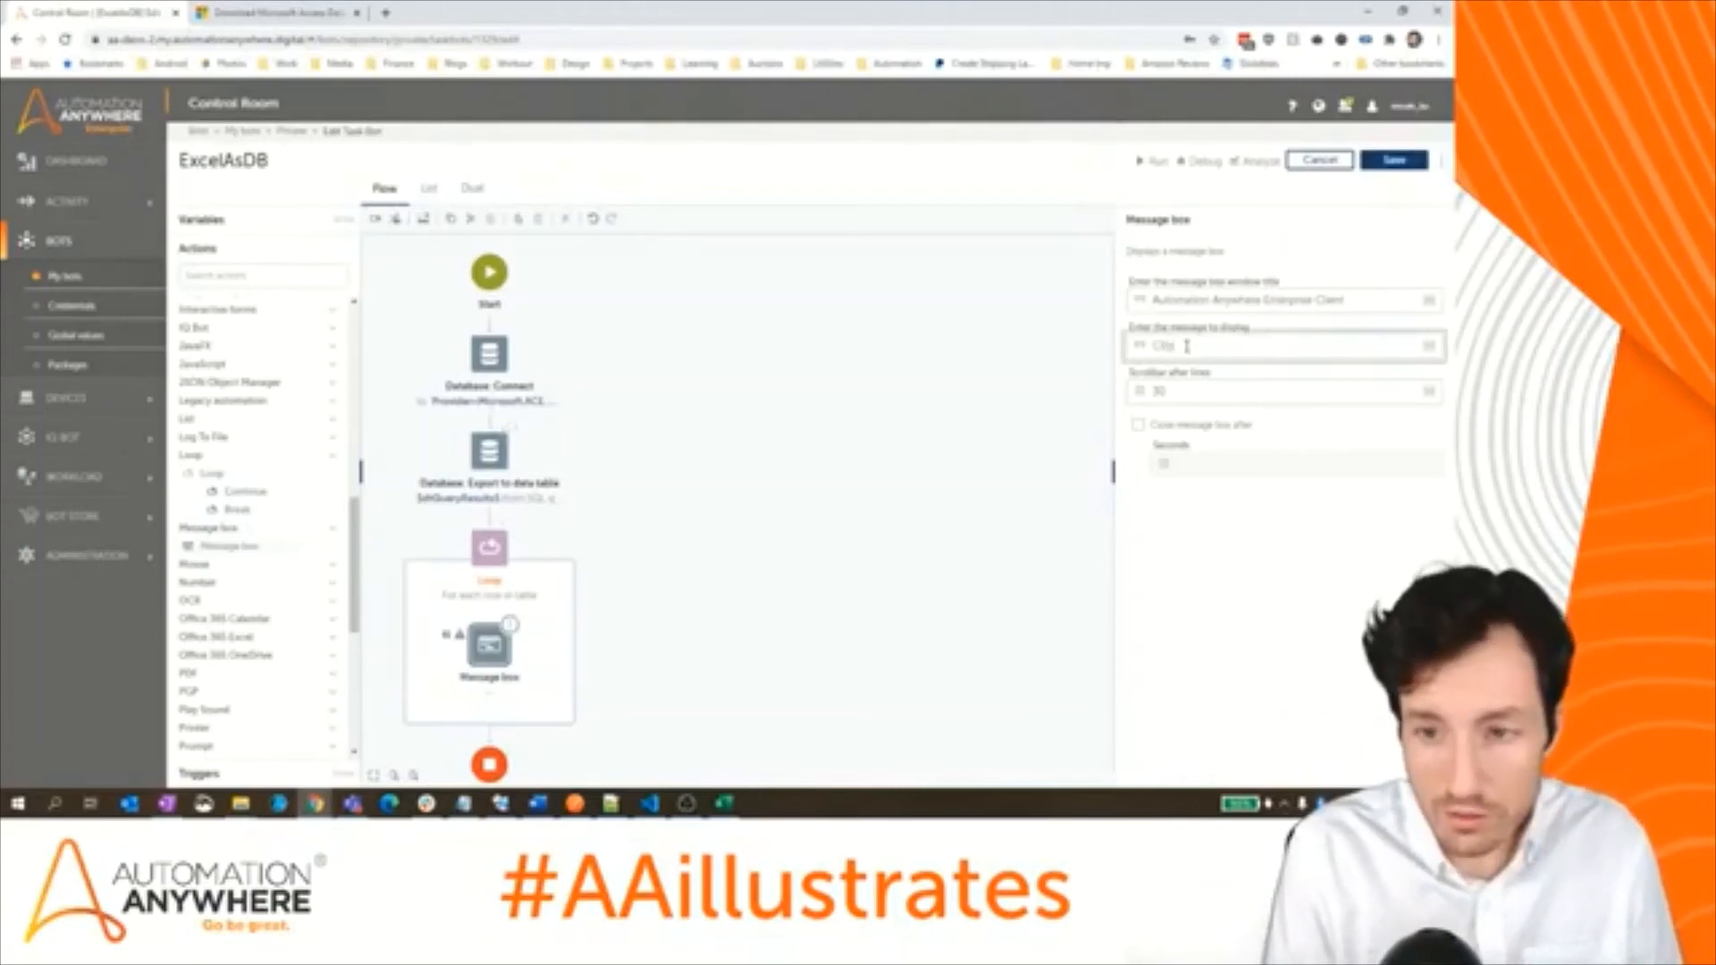
key("BackSpace")
key("BackSpace")
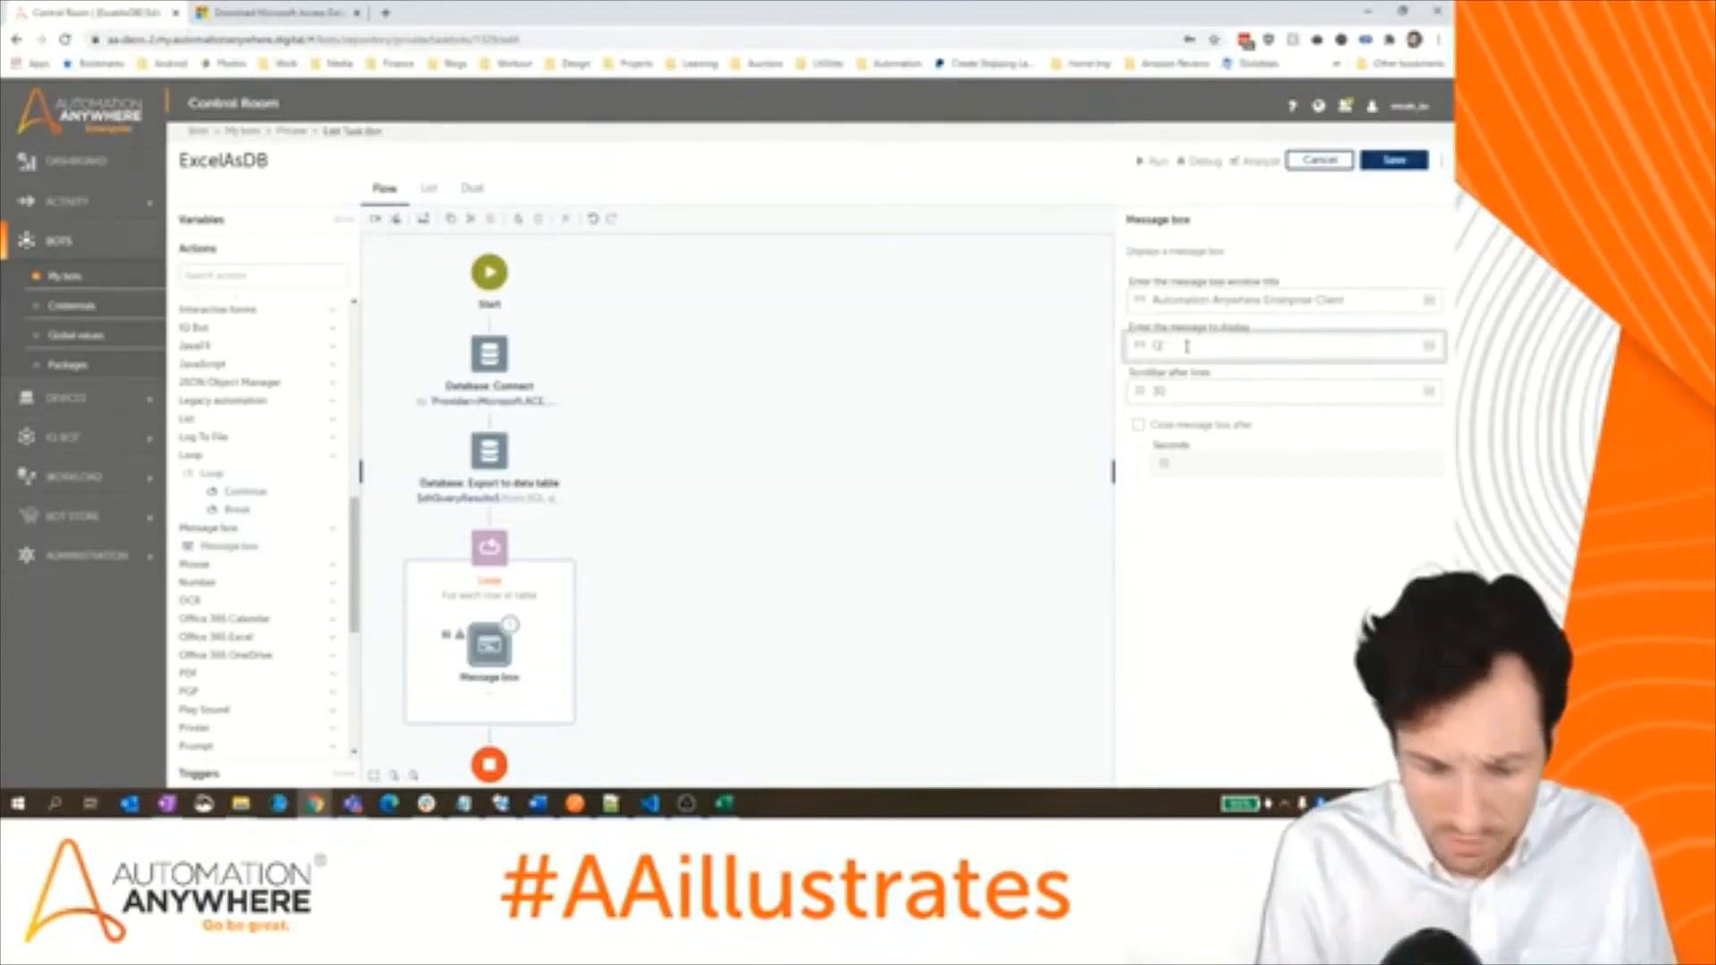
type("ty:")
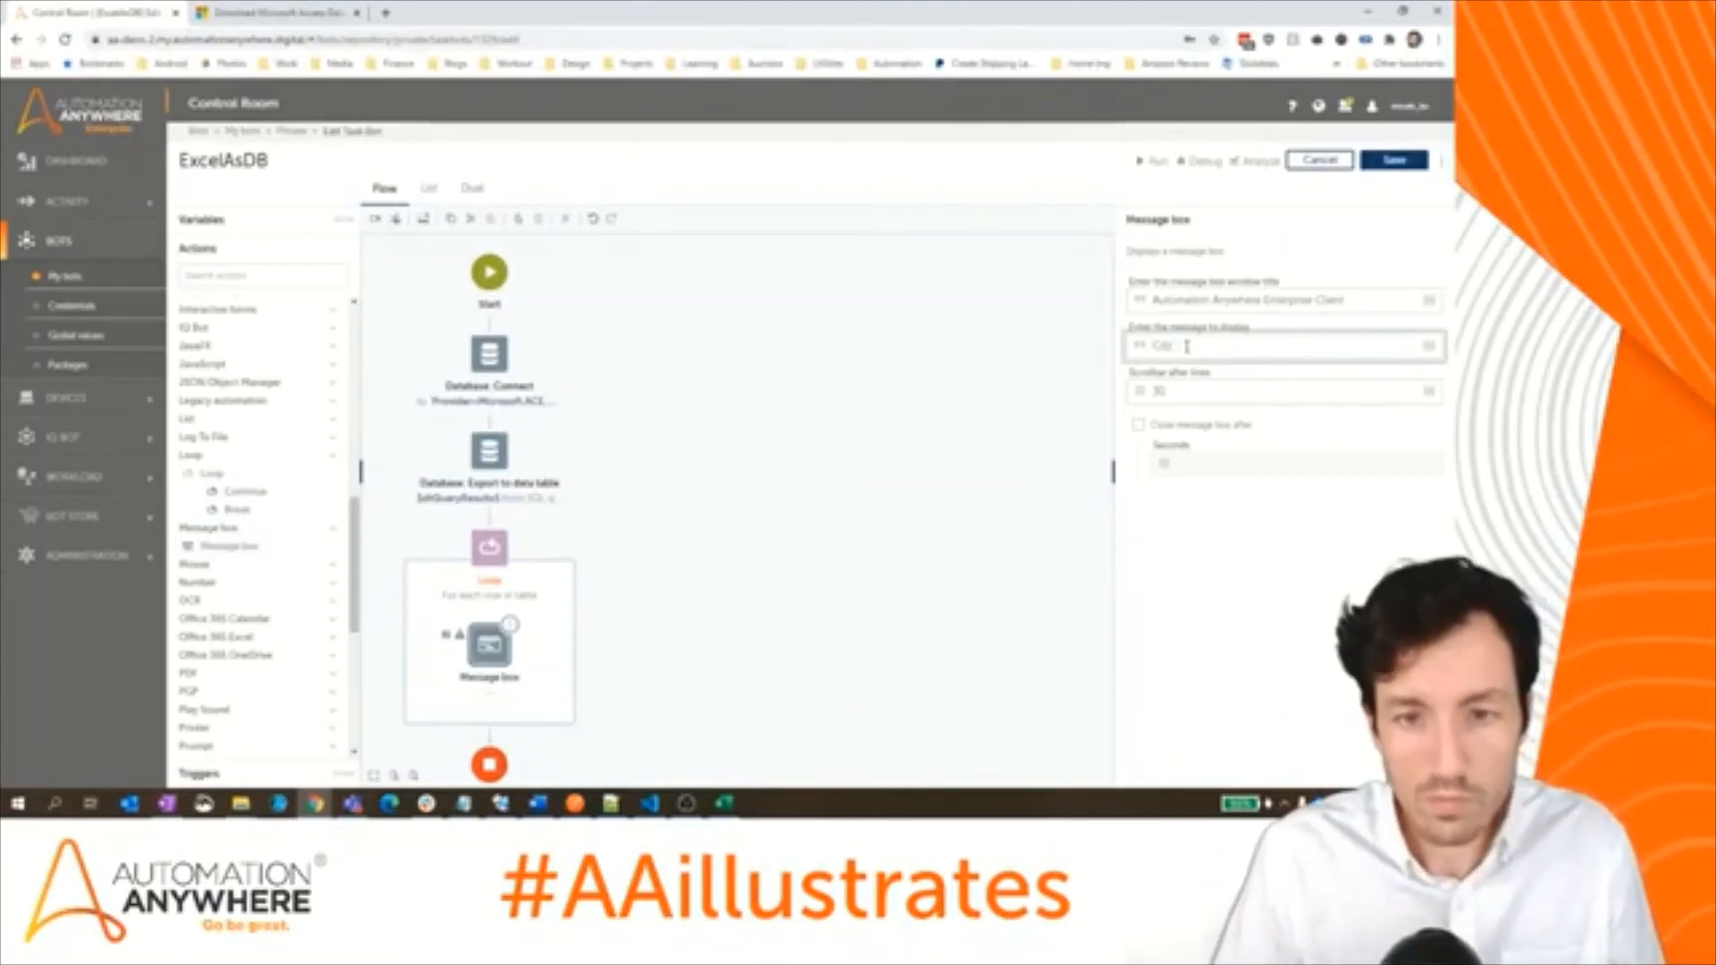
key("F2")
left_click(739, 441)
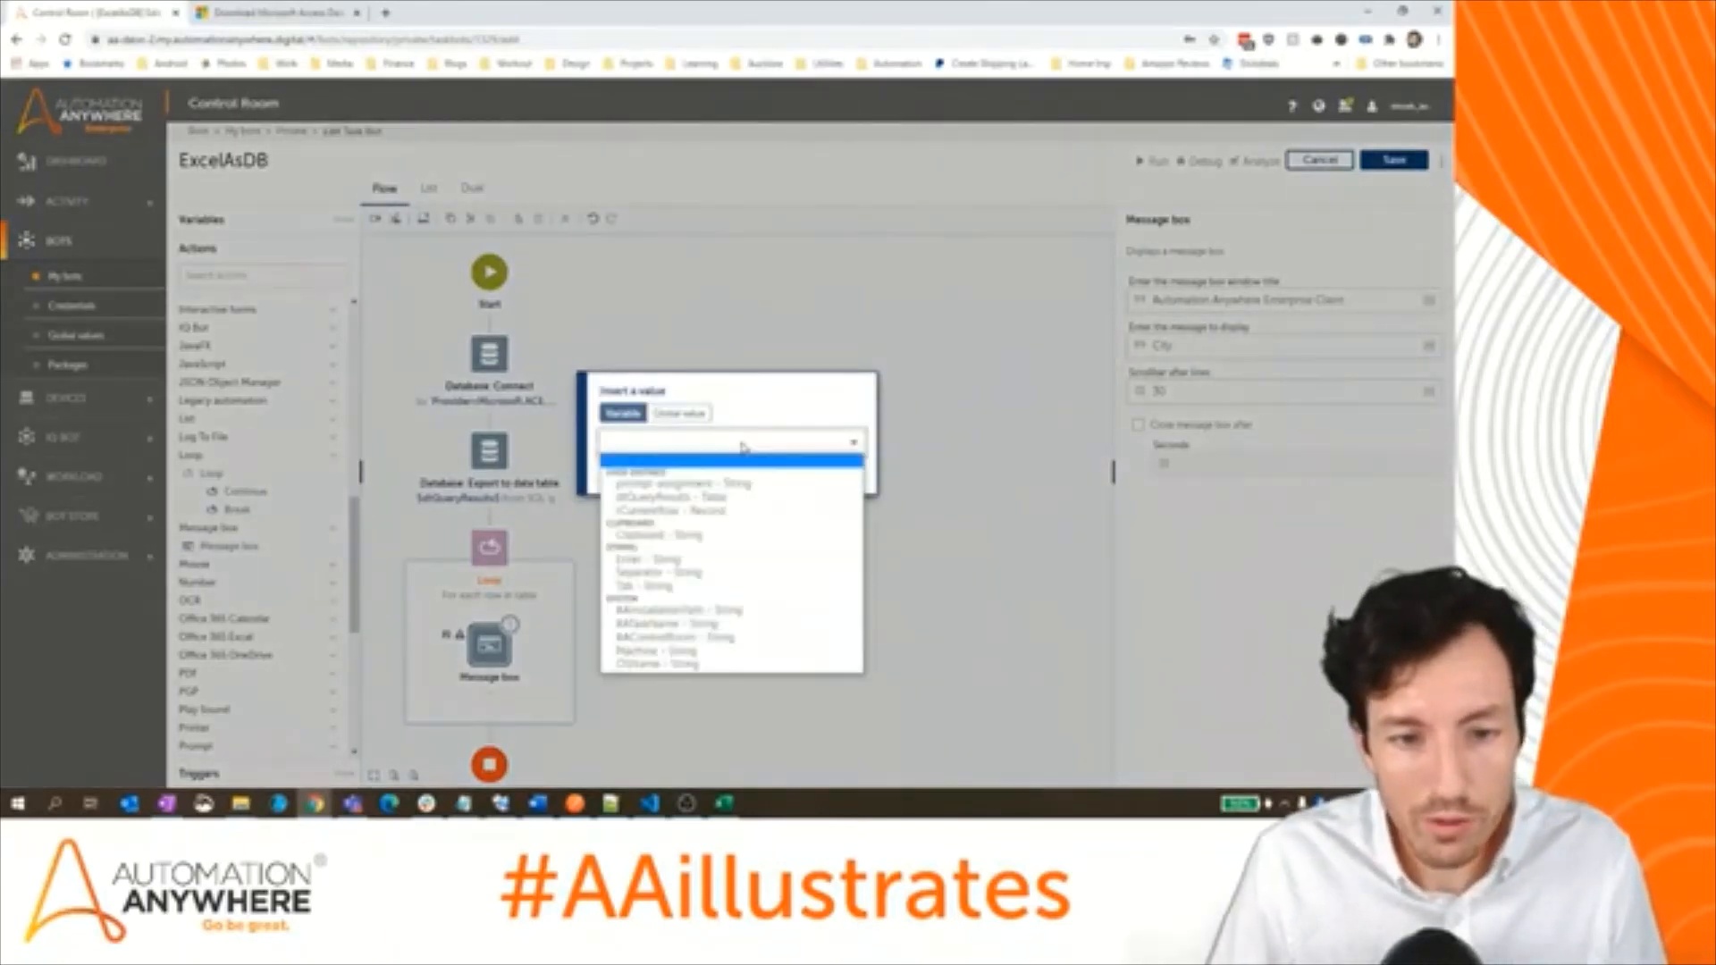
left_click(742, 511)
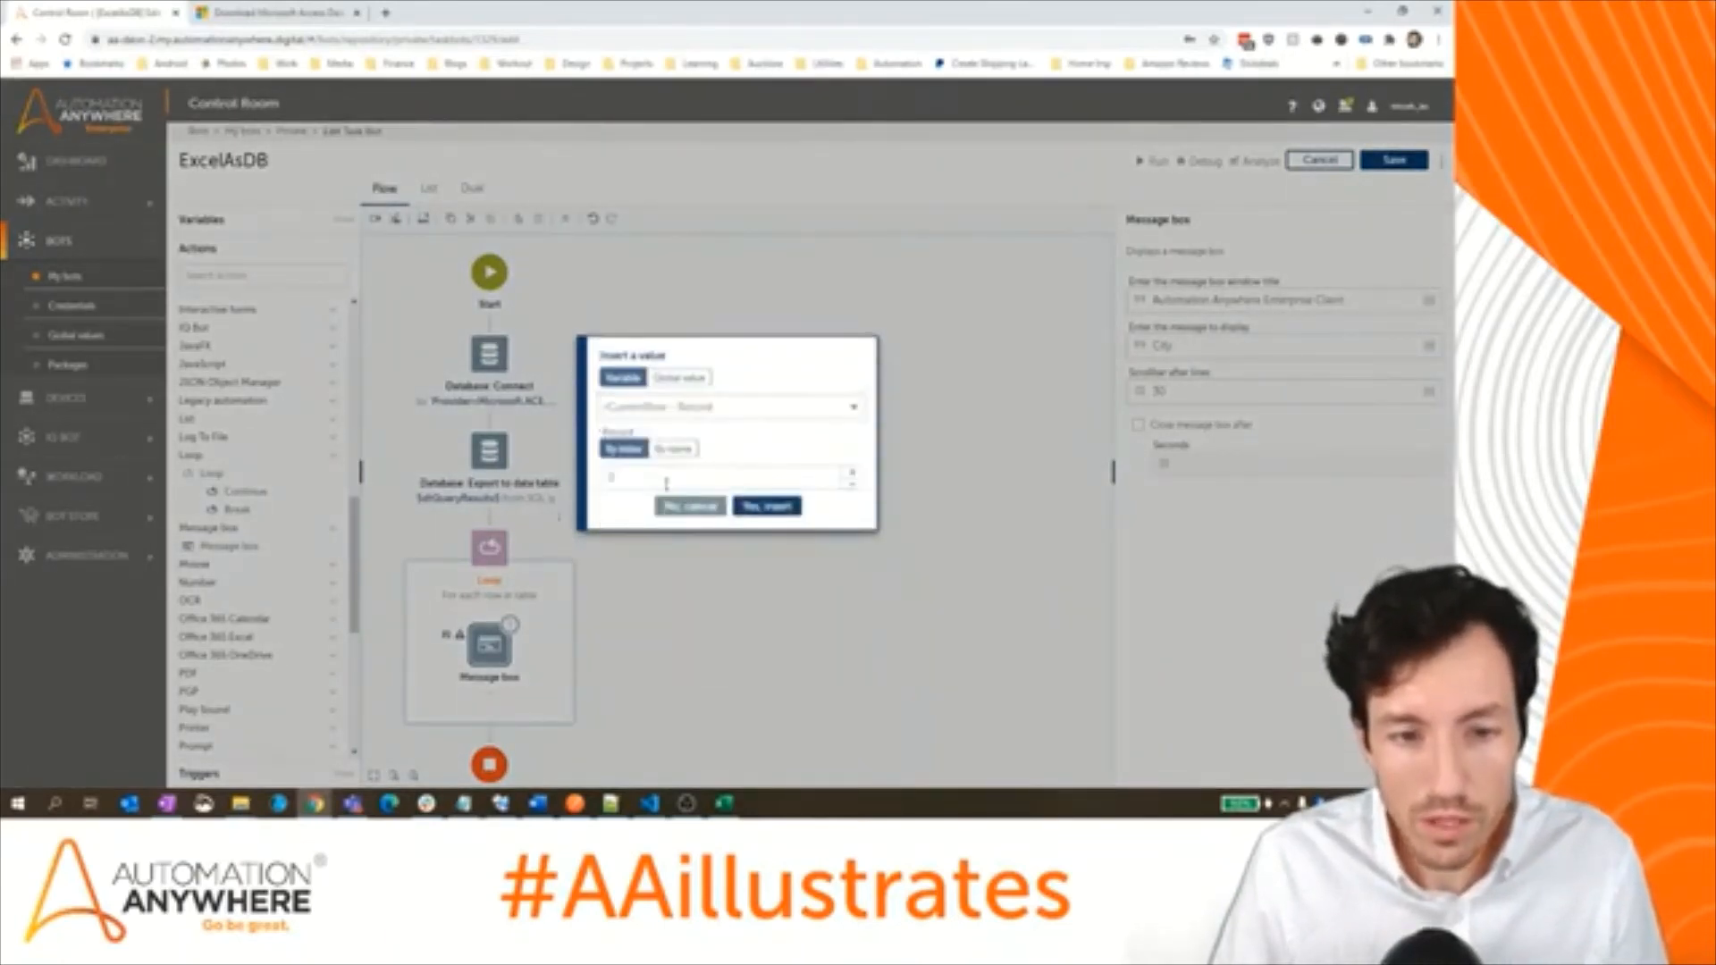
left_click(716, 779)
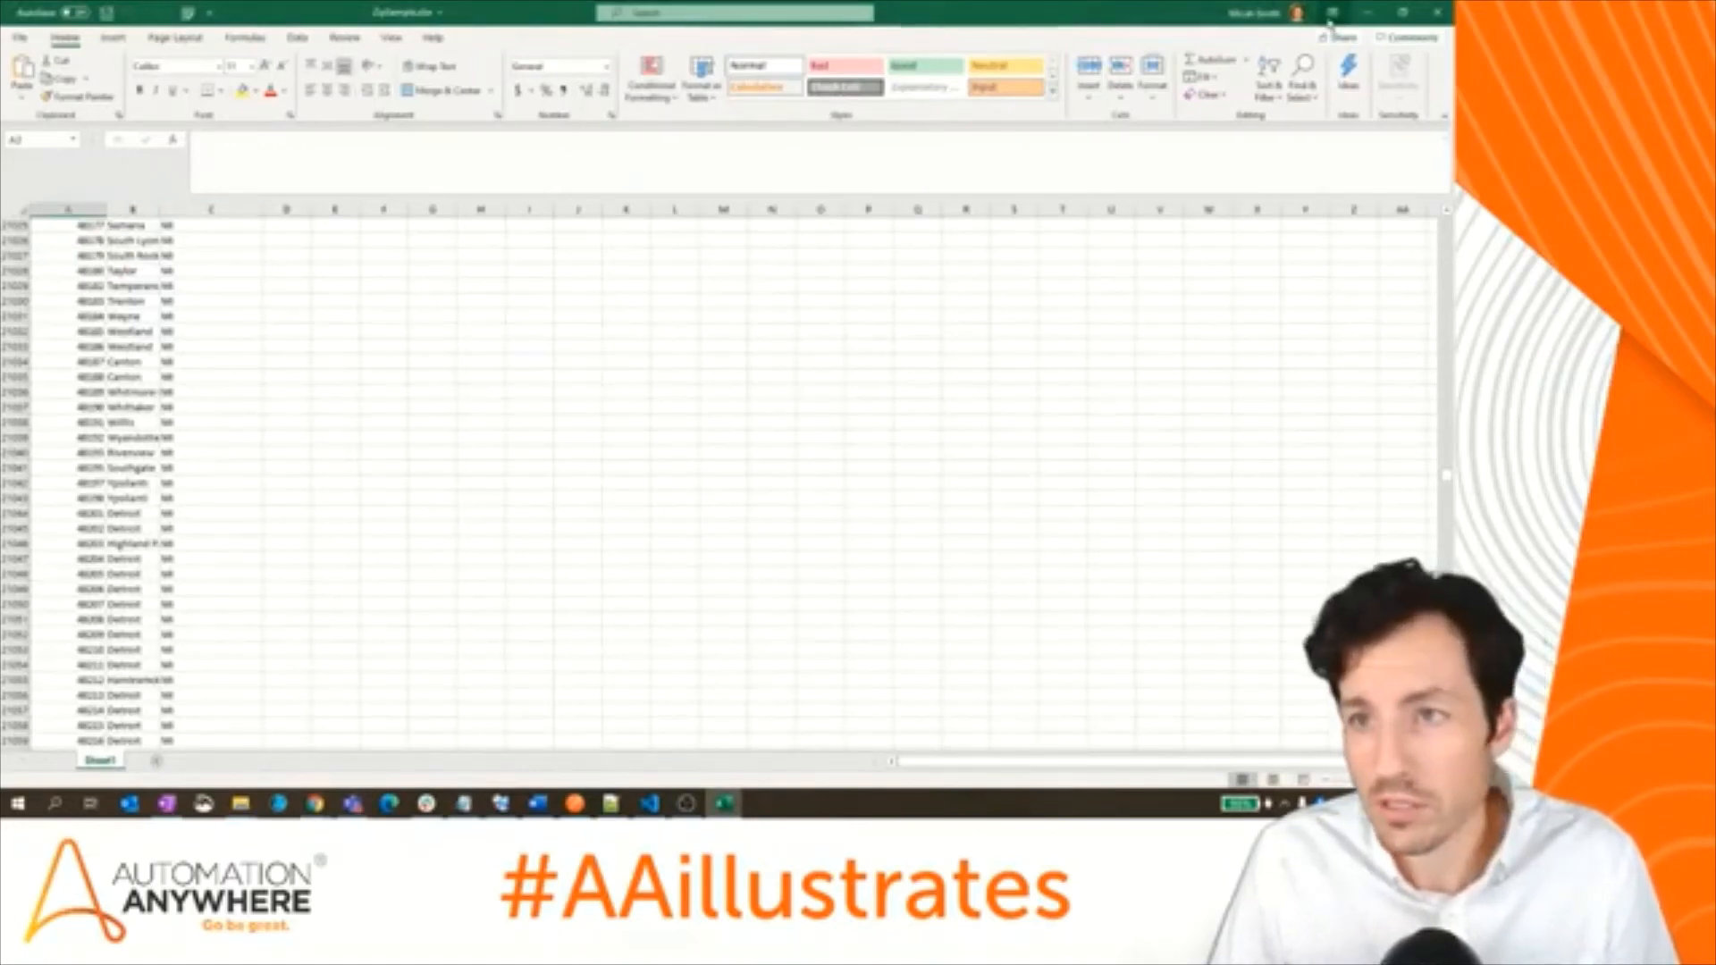
key("alt+Tab")
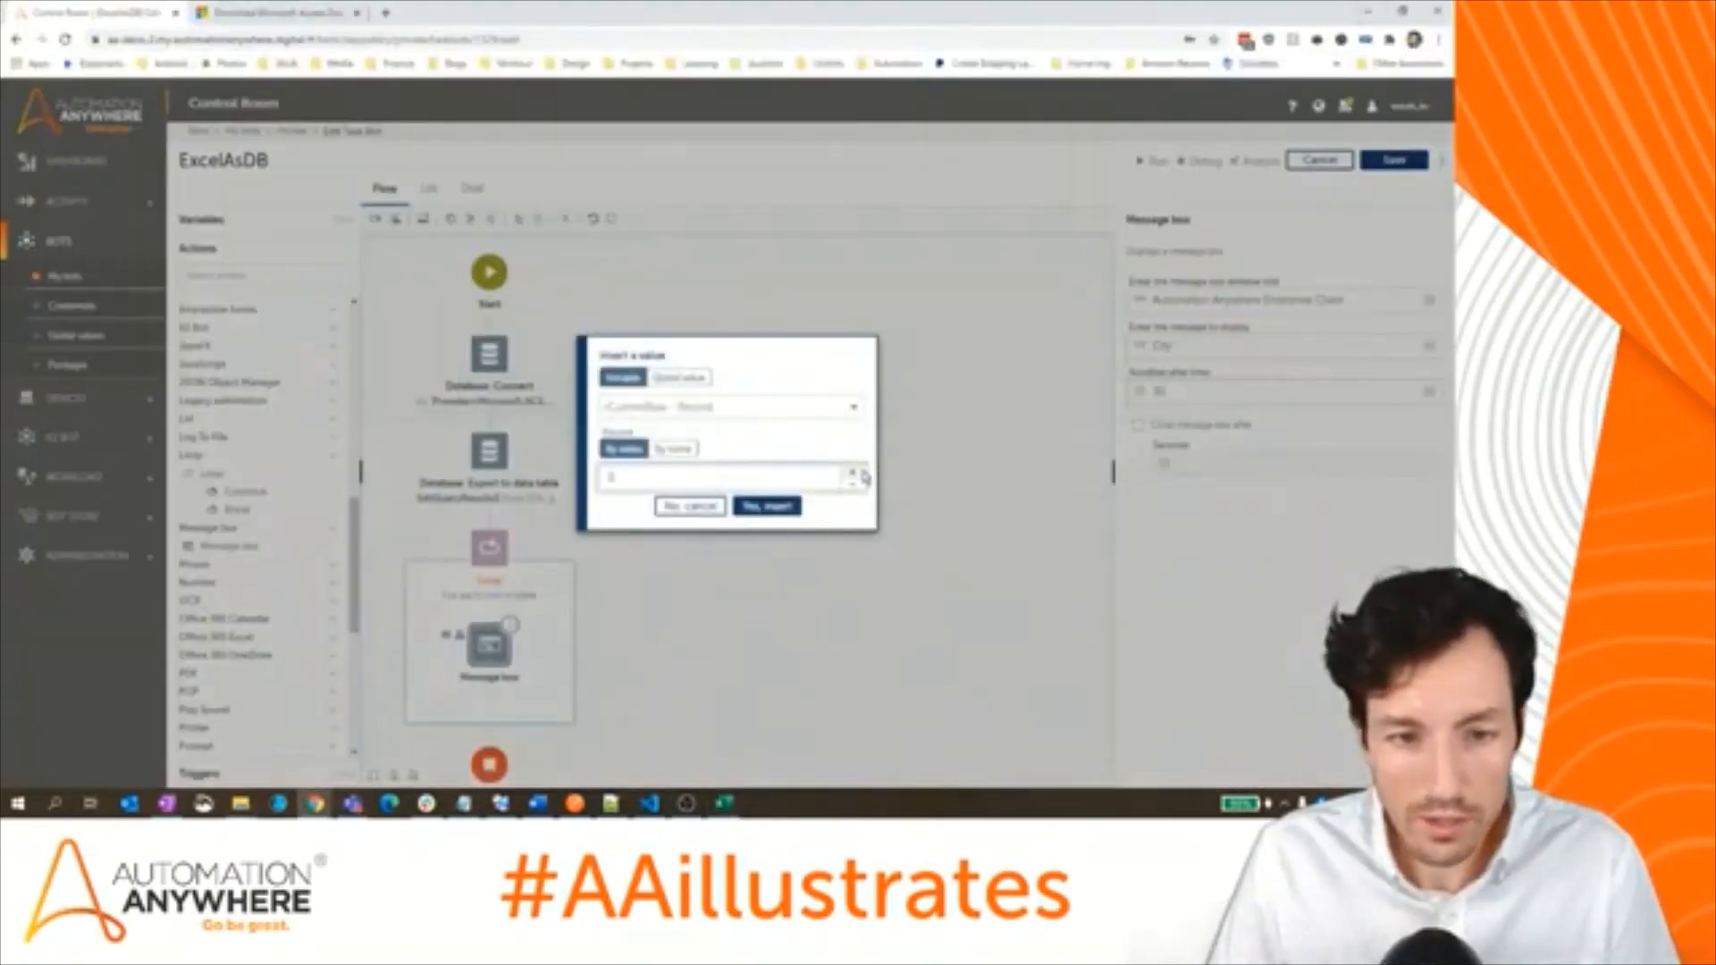
left_click(767, 505)
- Append State: and a copy of the rCurrentRow reference with the state column's index to the message, and save the bot
left_click_drag(1326, 353, 1179, 347)
key("ctrl+c")
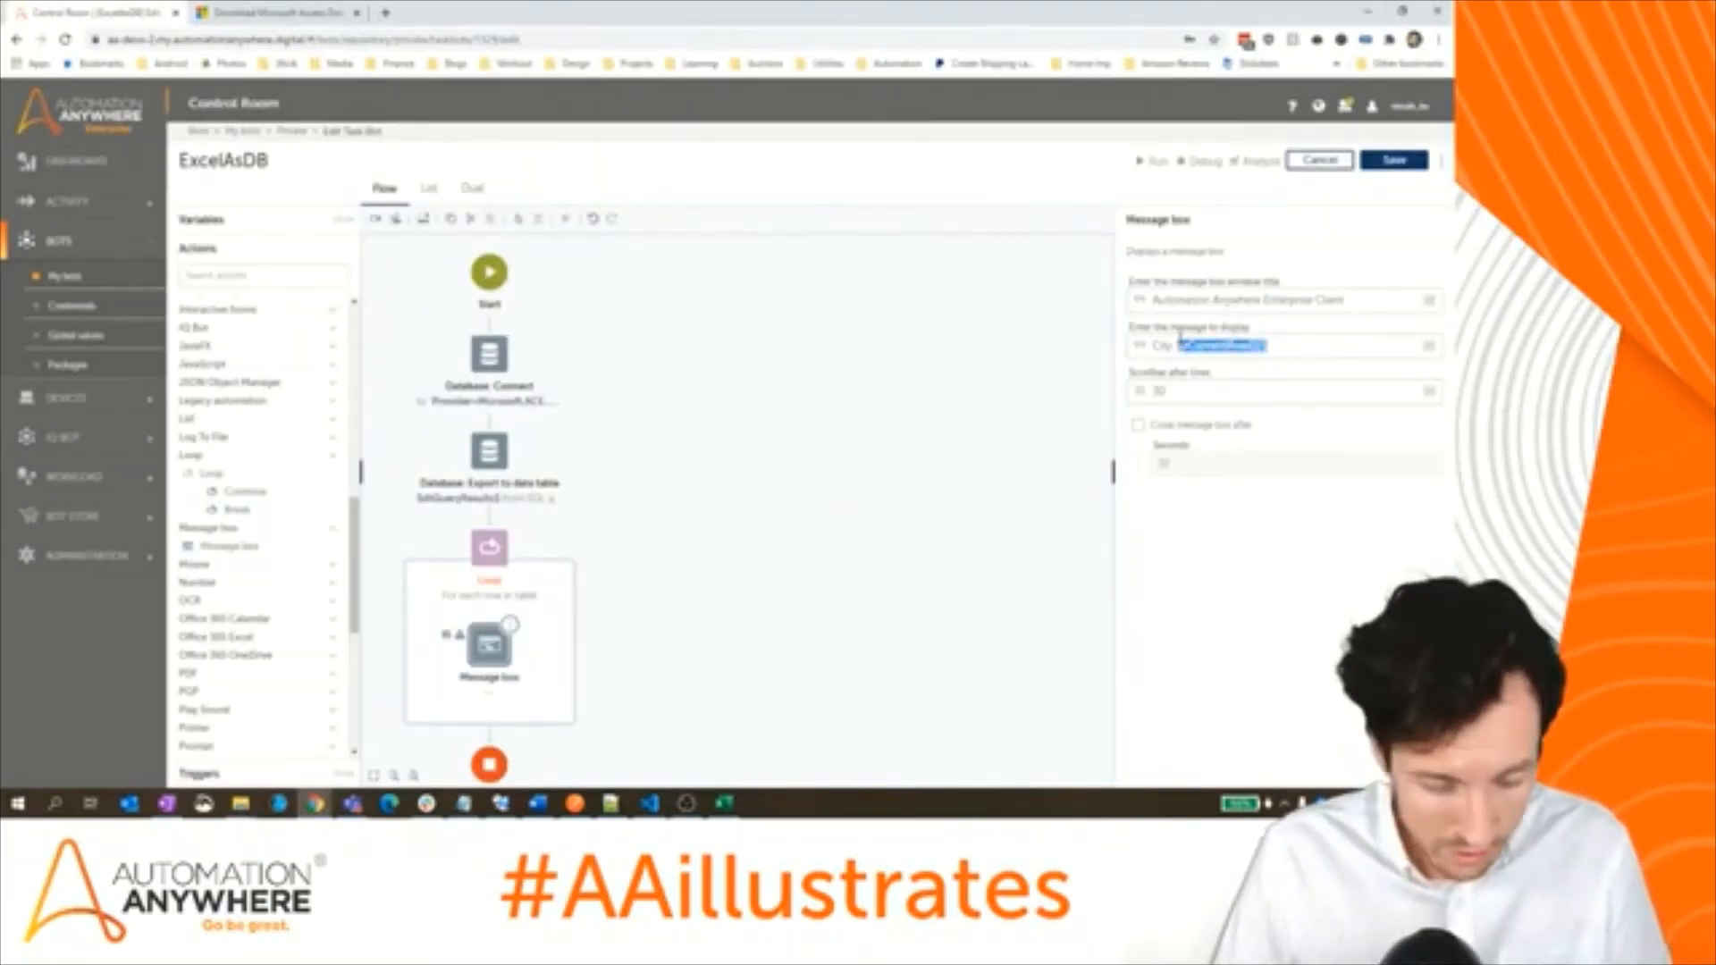
left_click(1293, 345)
type("State")
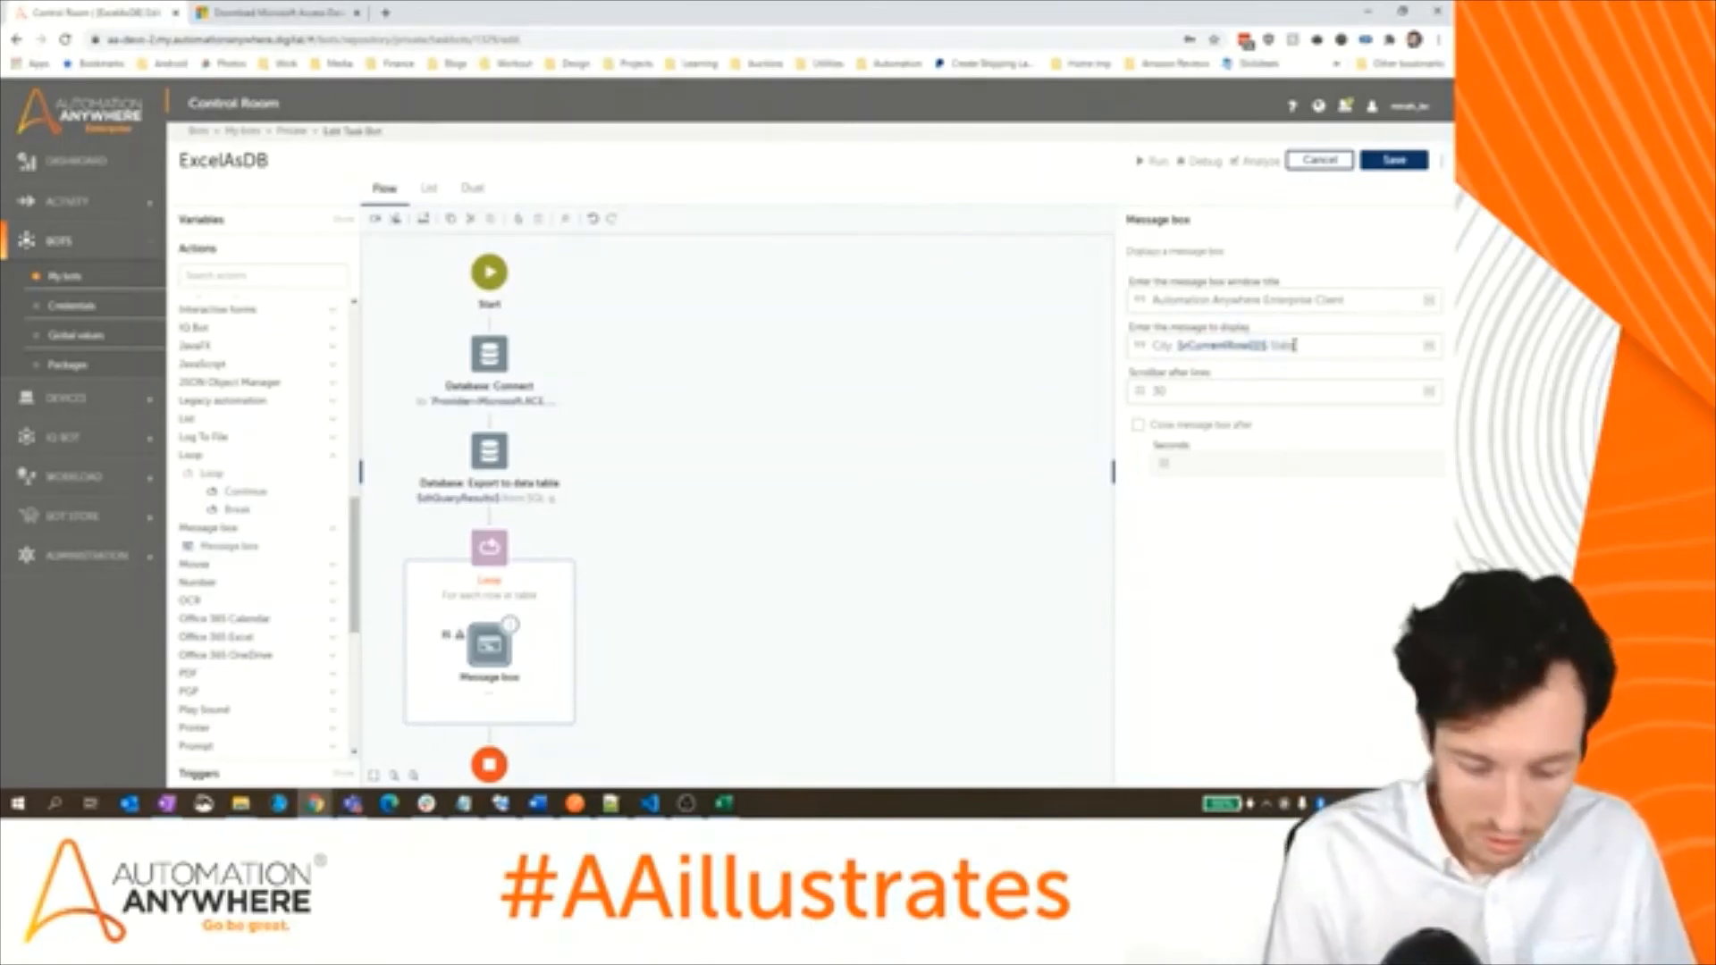
type(":")
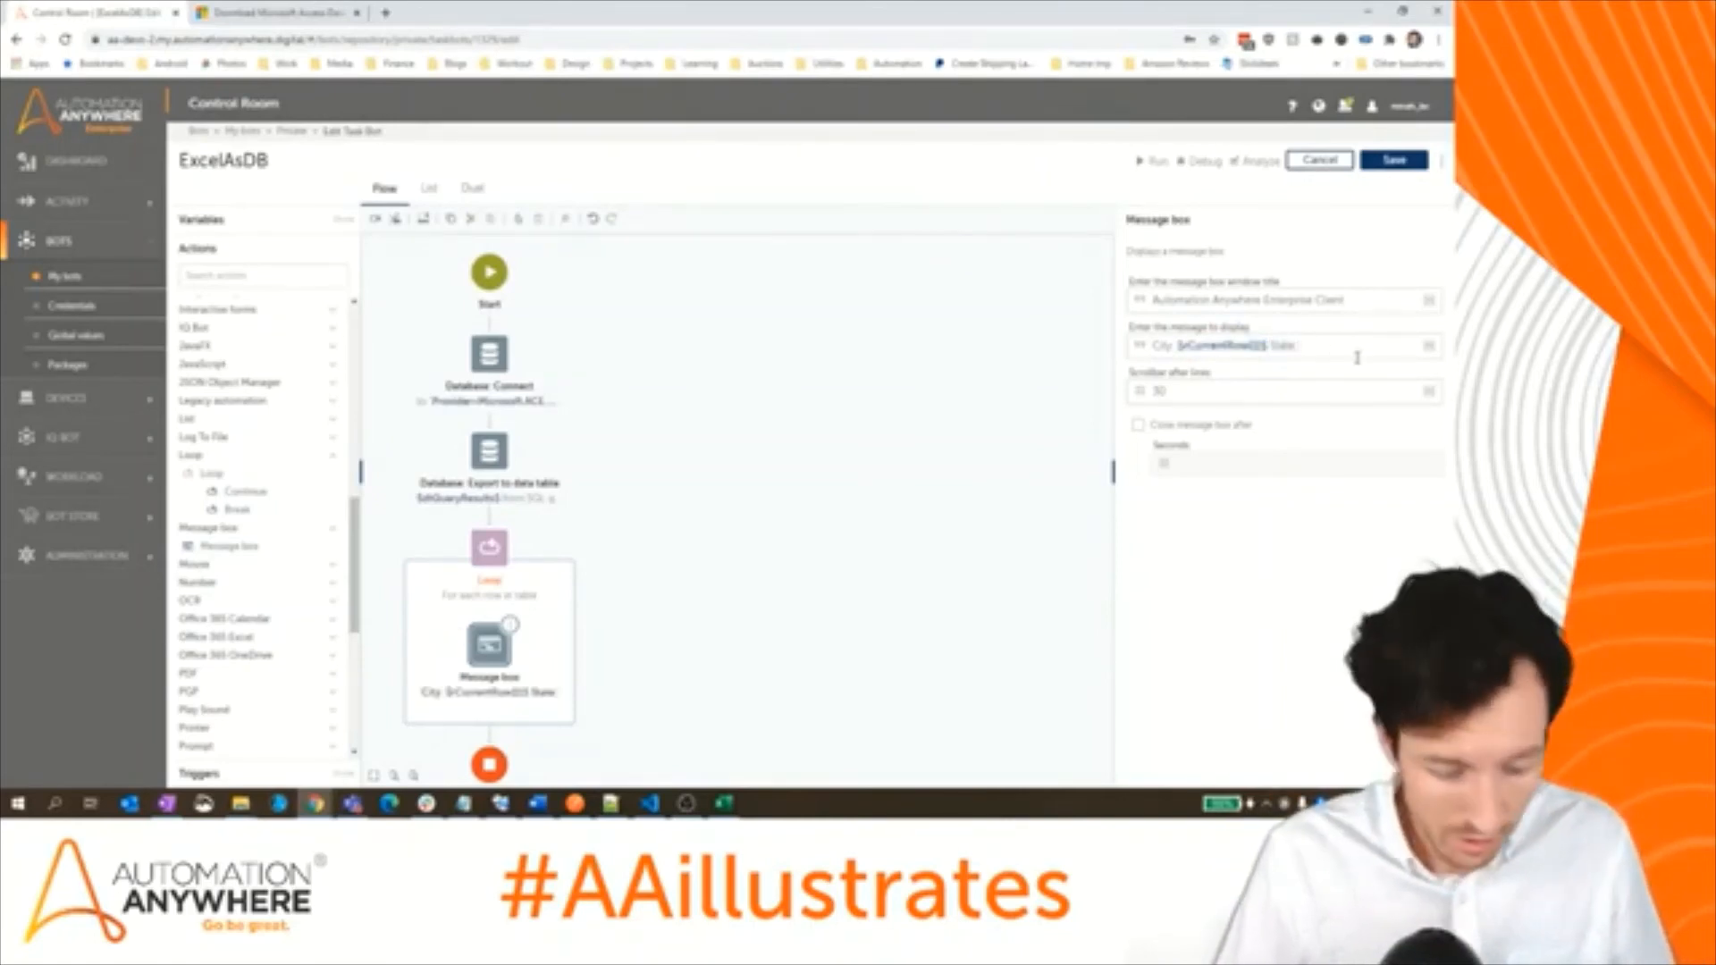
key("ctrl+v")
key("Left")
key("Left")
key("BackSpace")
type("1")
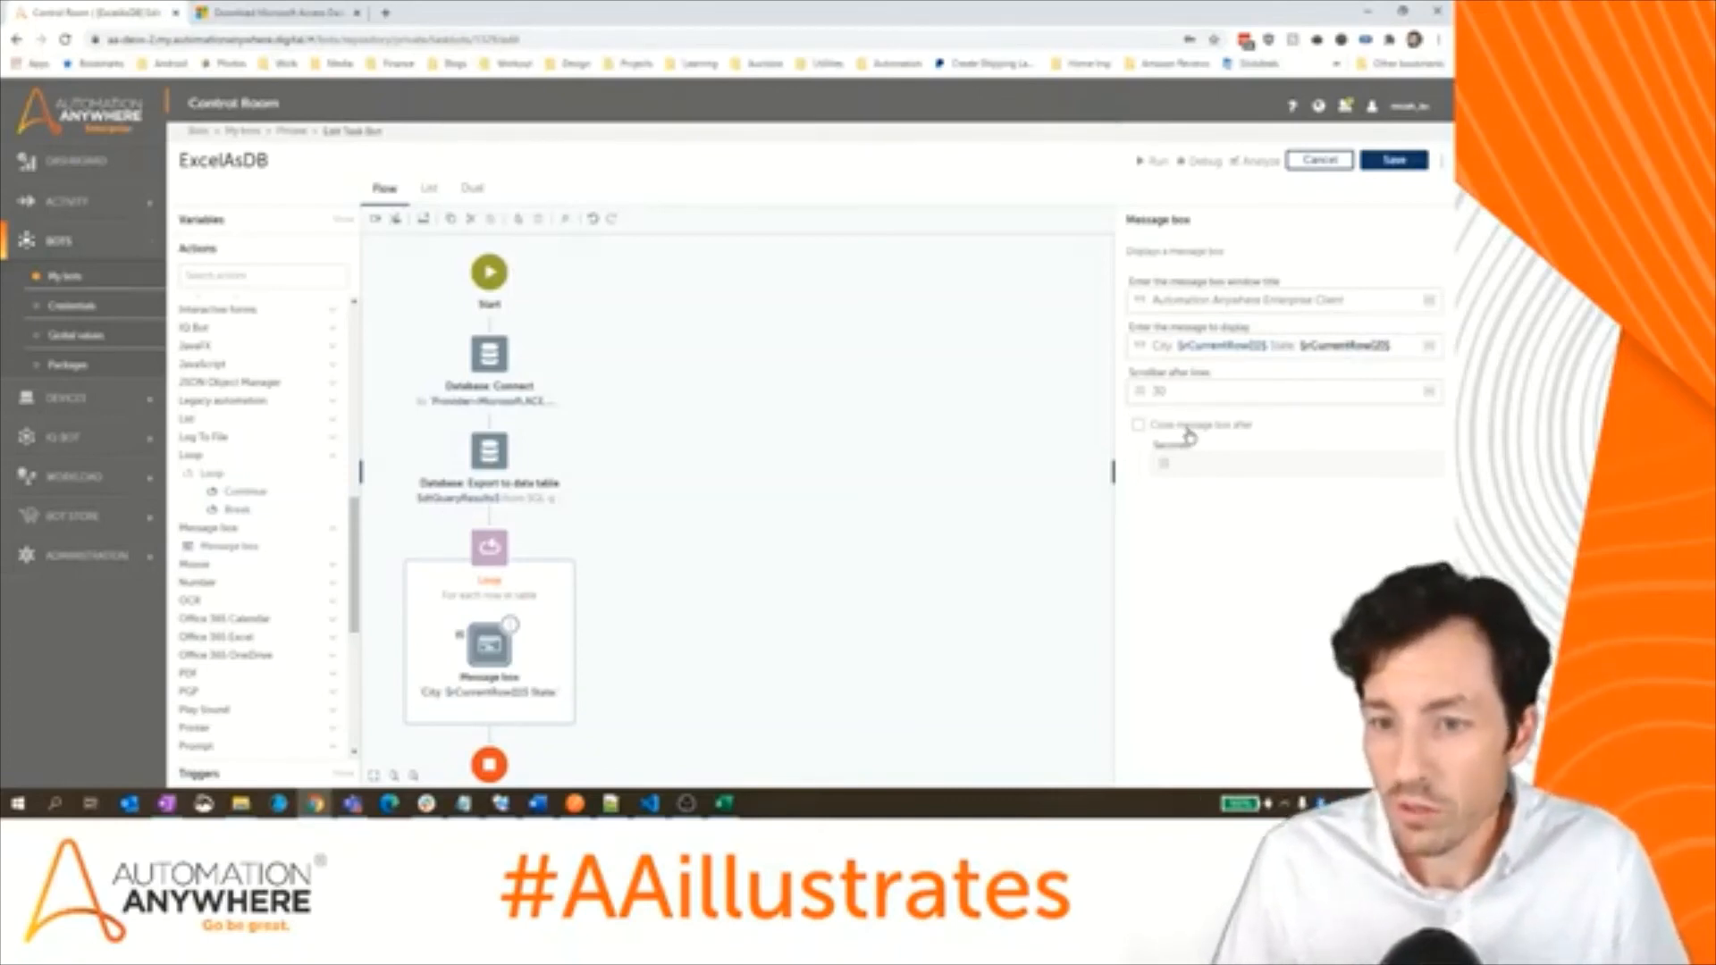
left_click(1394, 160)
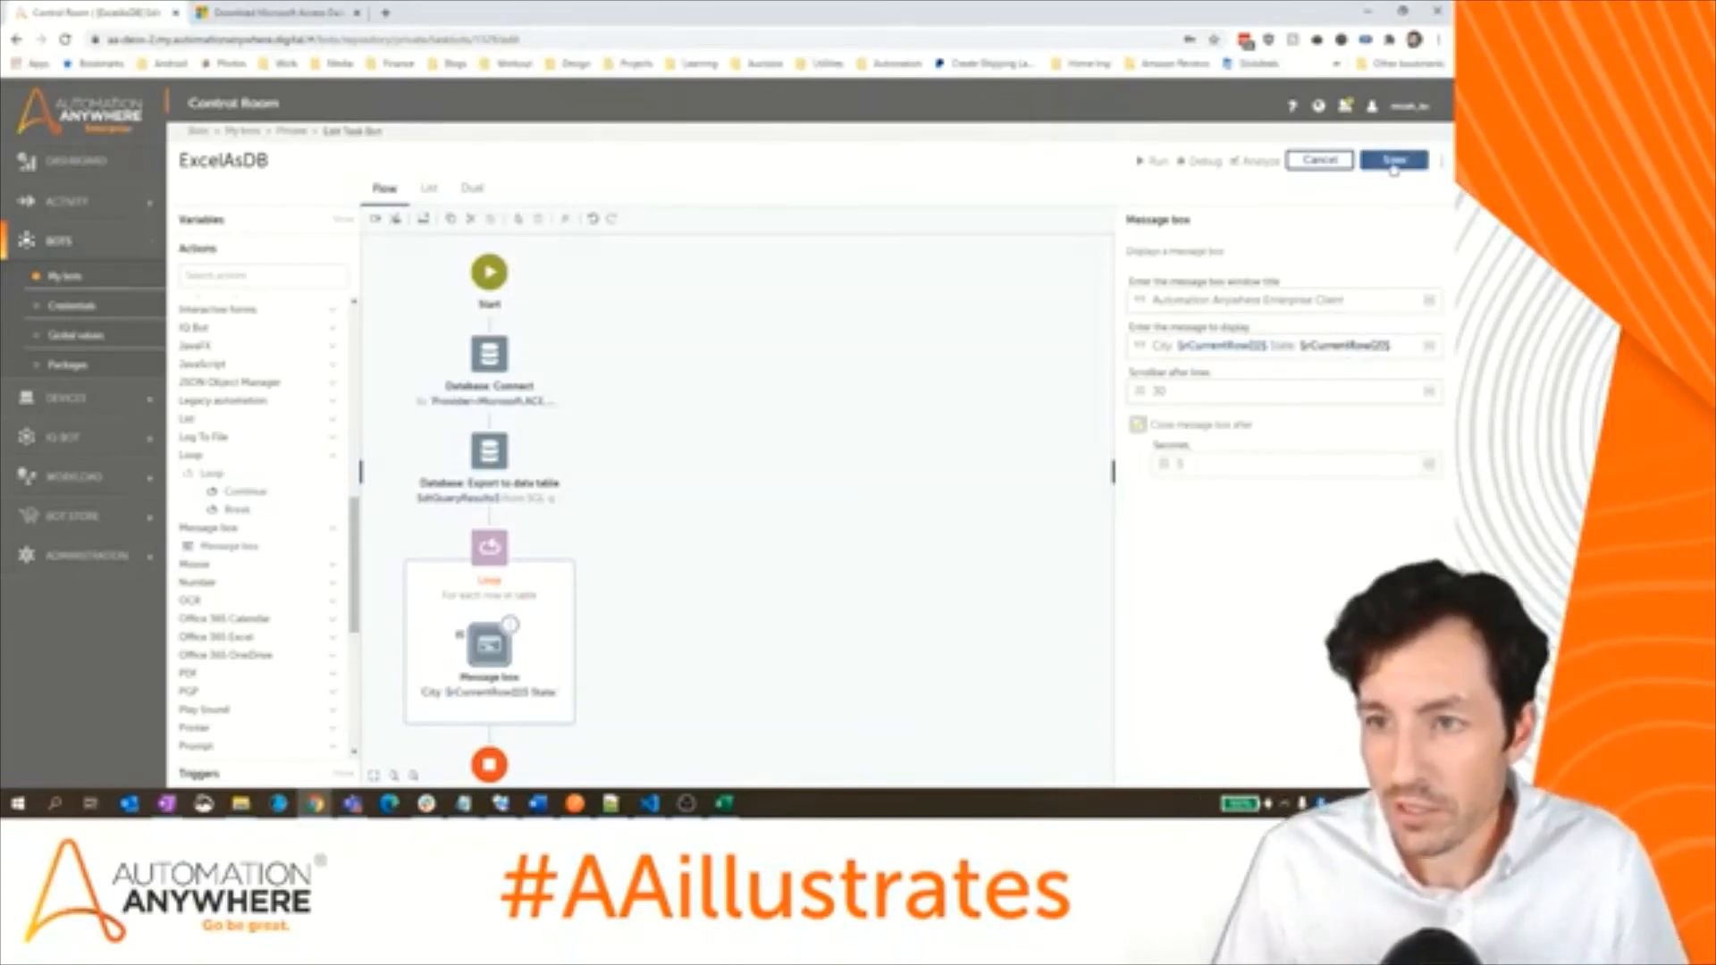
- Close the Excel workbook and run the ExcelAsDB bot
left_click(724, 804)
right_click(727, 807)
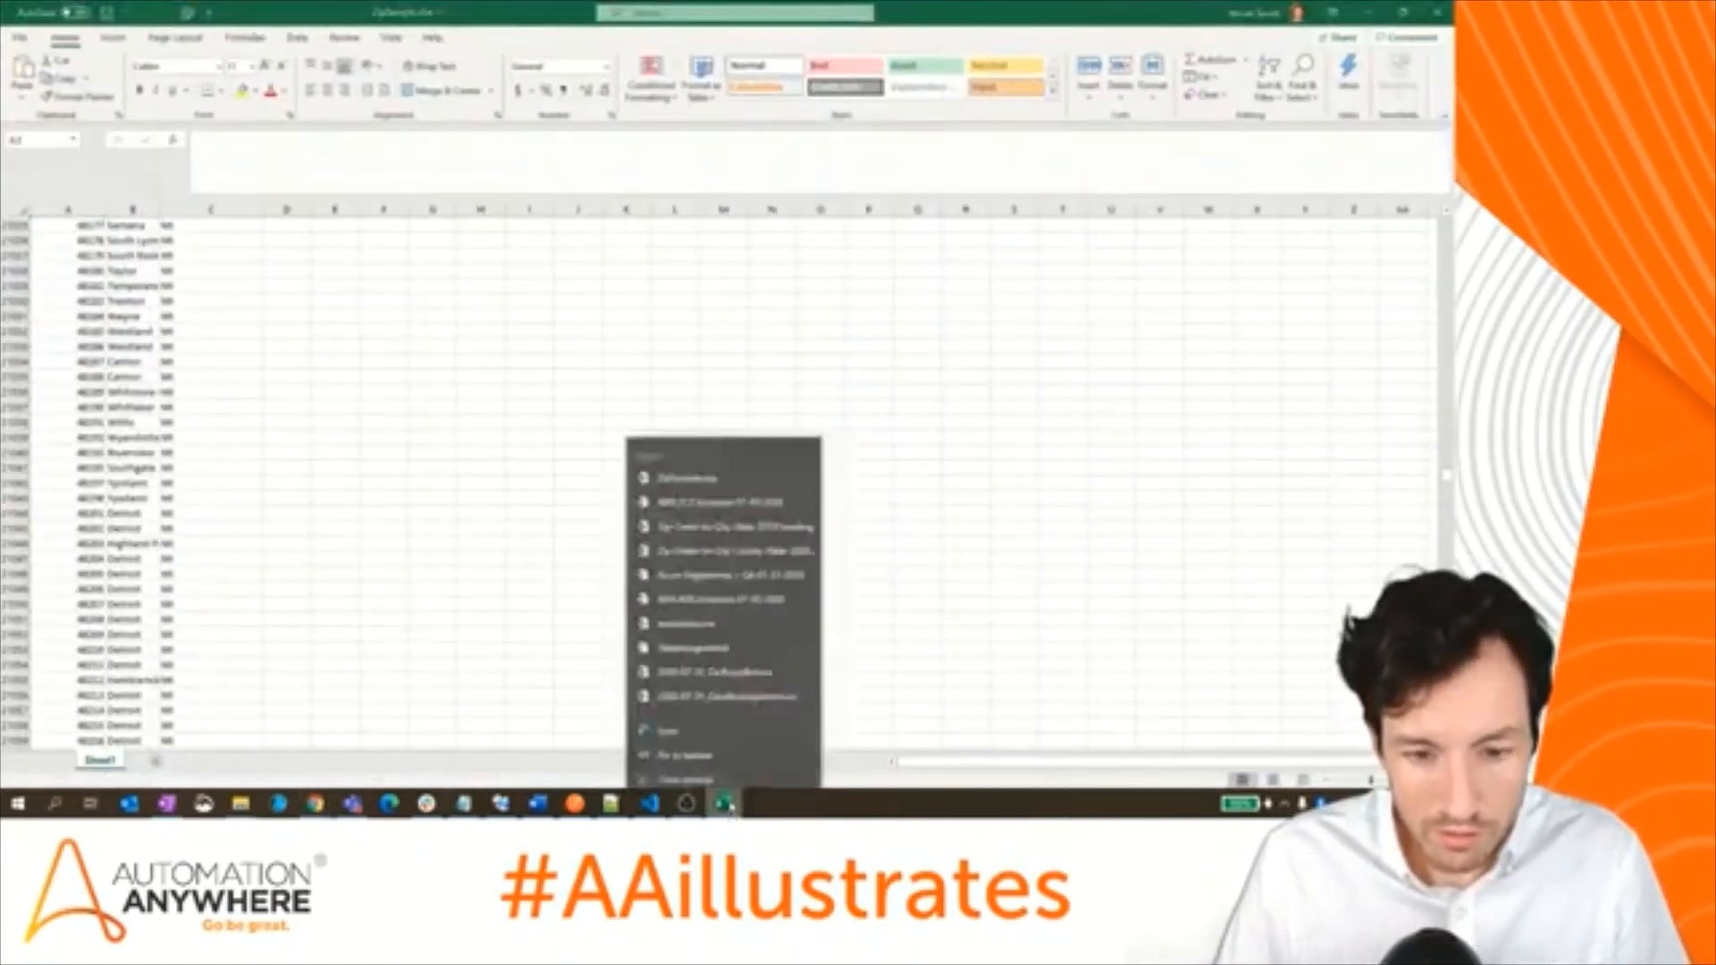
left_click(729, 774)
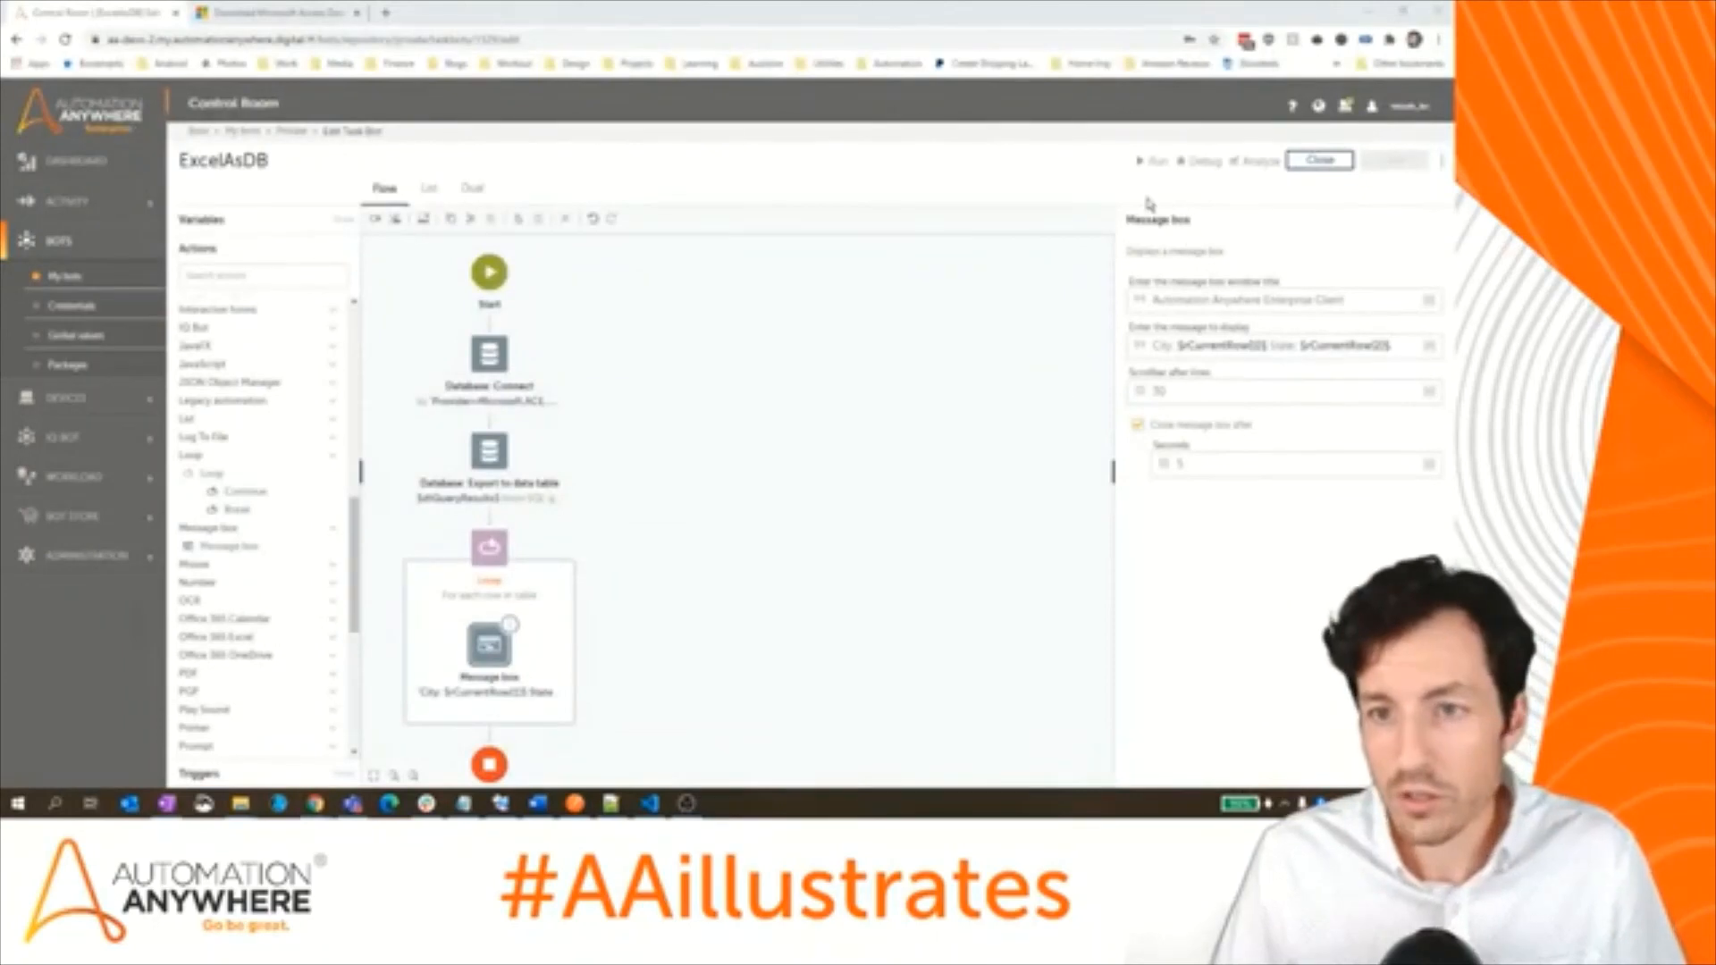
left_click(1151, 162)
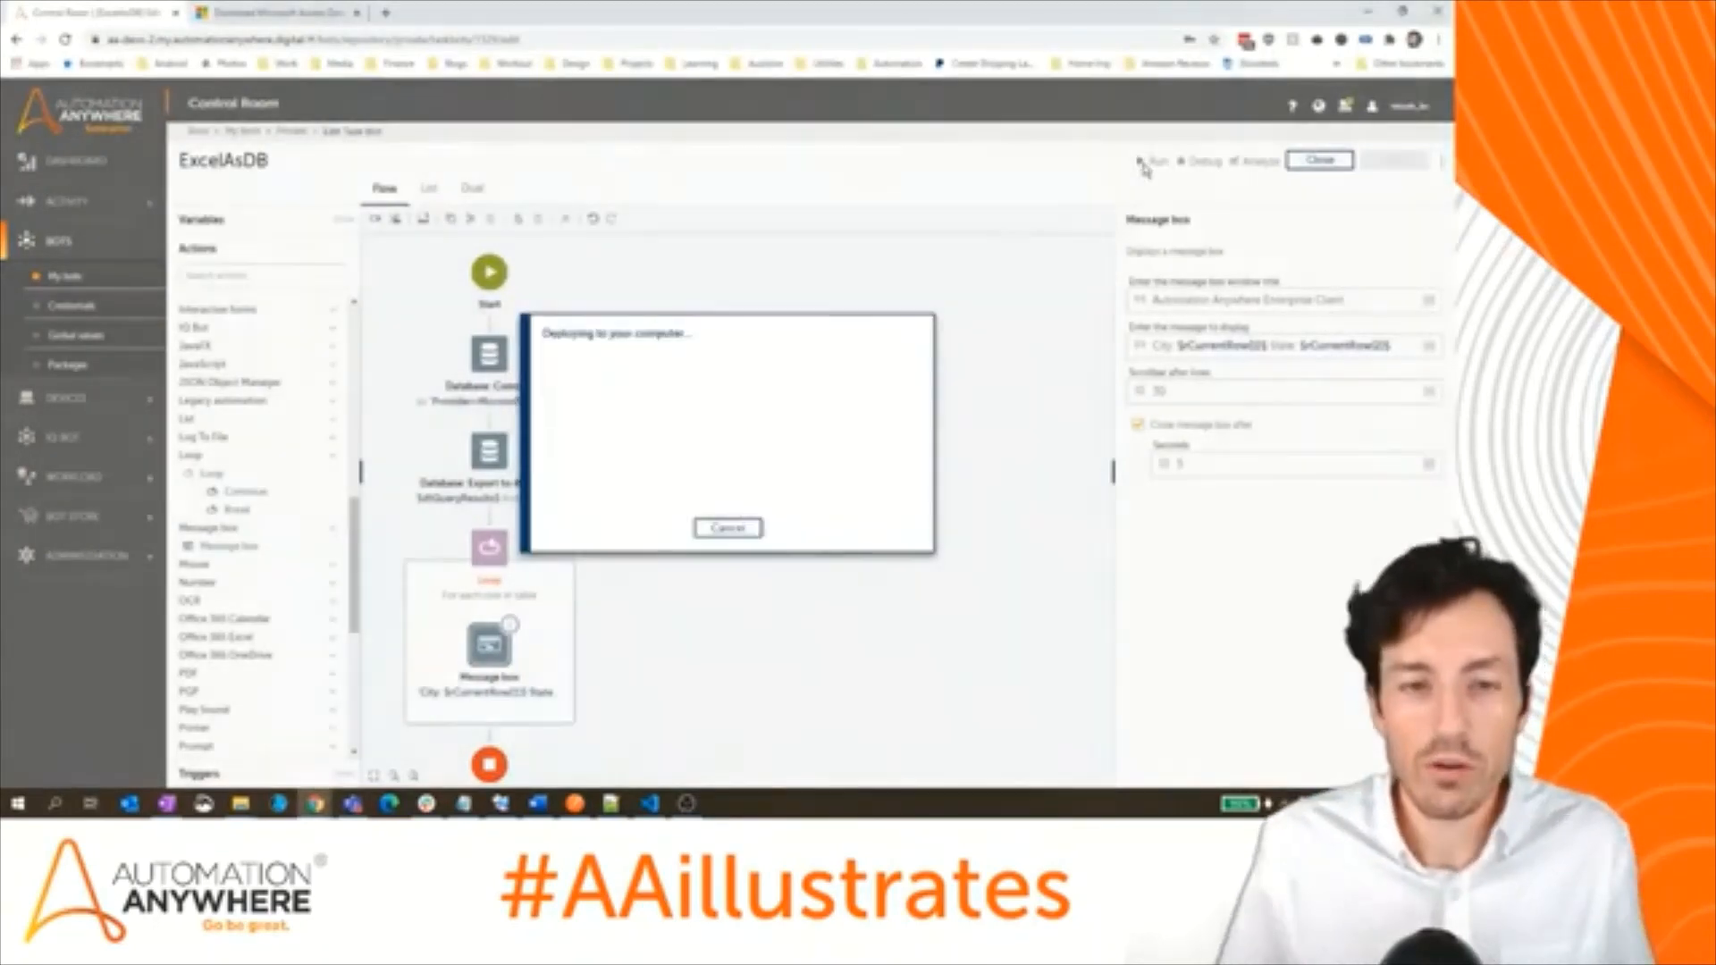